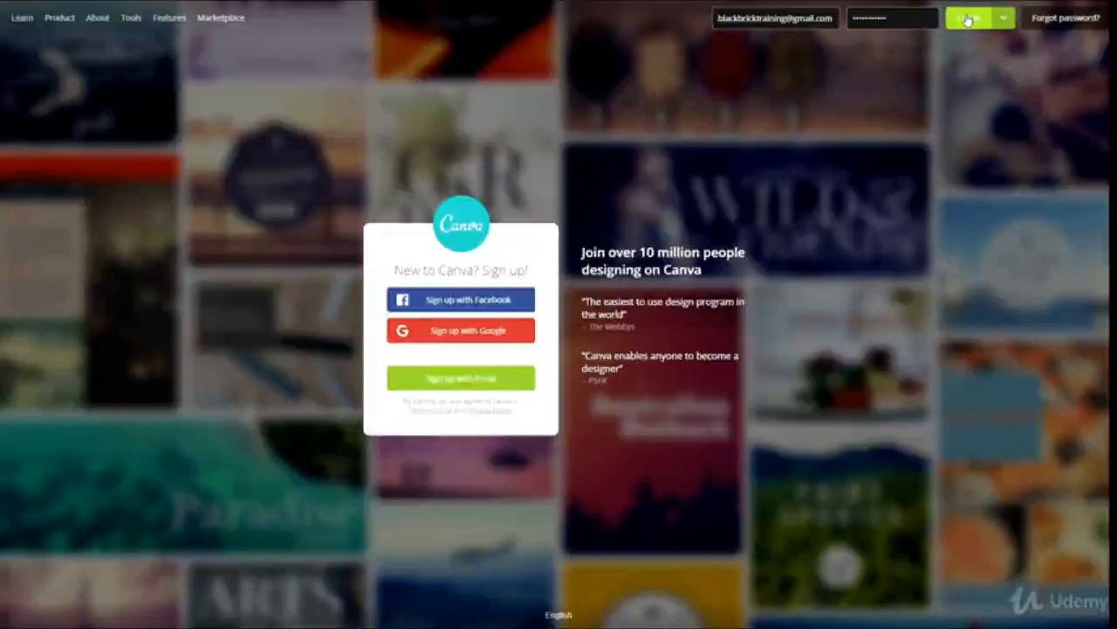
- Log in to the account with the e-mail and password already filled in
click(969, 19)
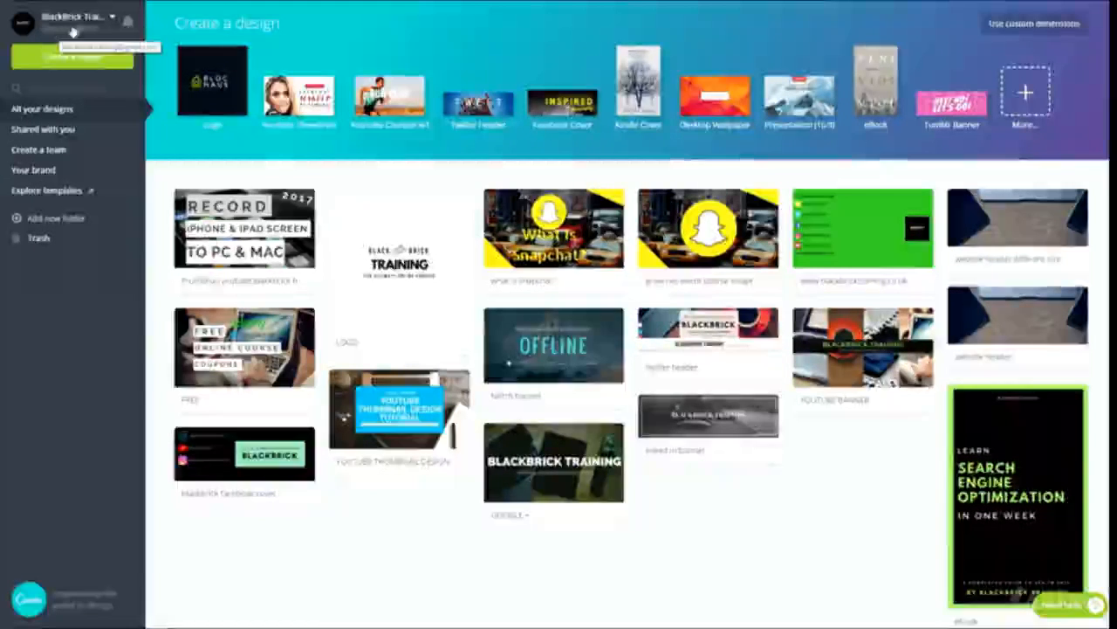
- Look at the account options and at the options available for the first saved design, the screen-recording thumbnail
click(112, 16)
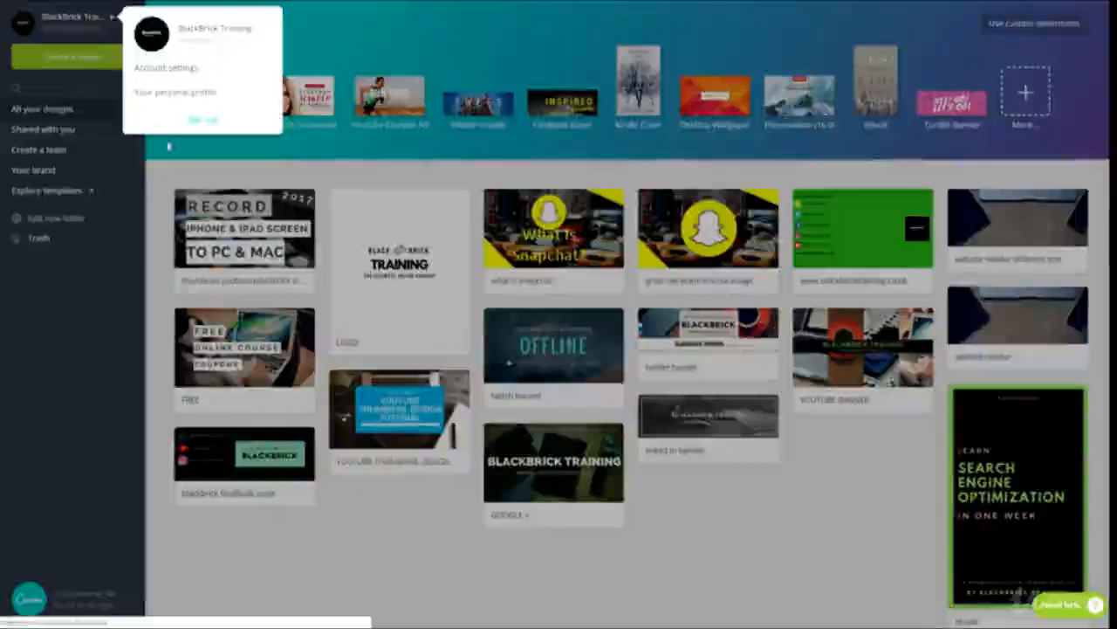
click(315, 48)
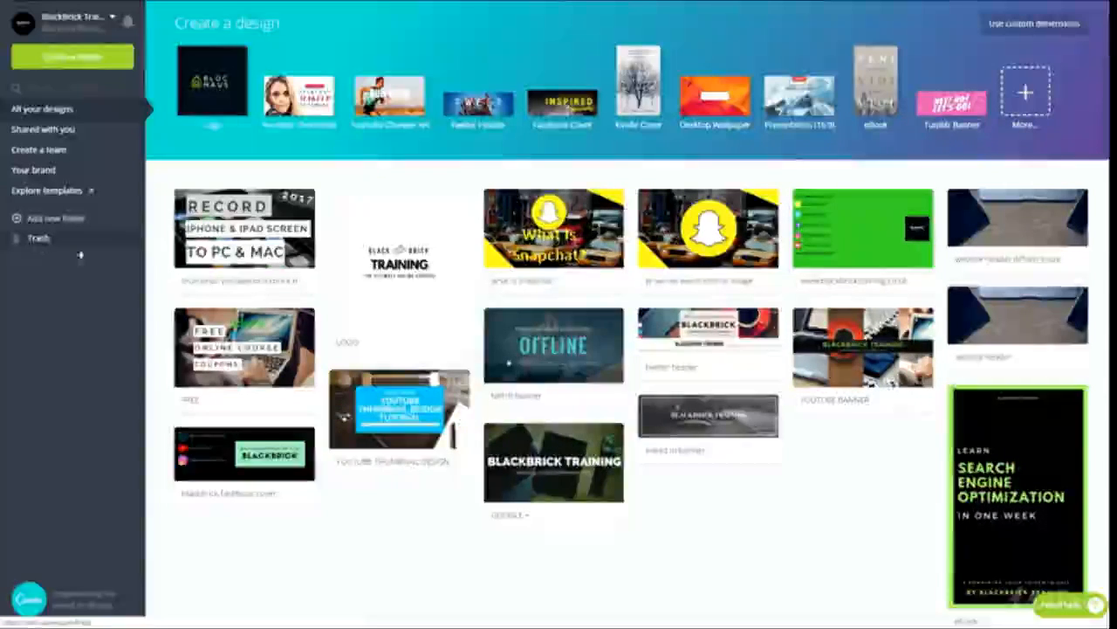
click(303, 202)
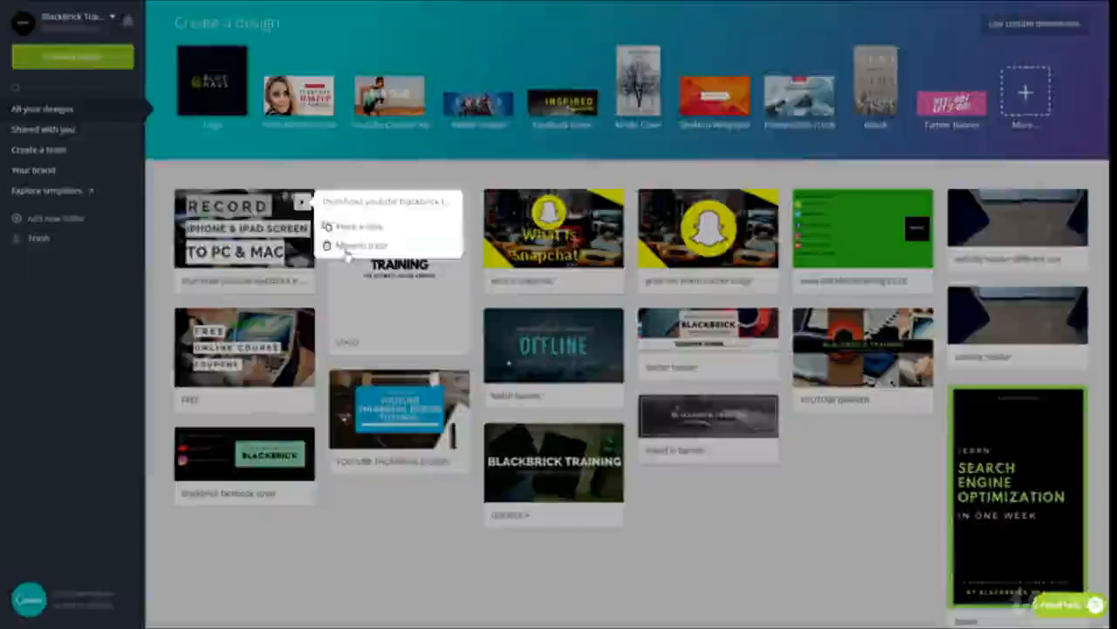
click(791, 529)
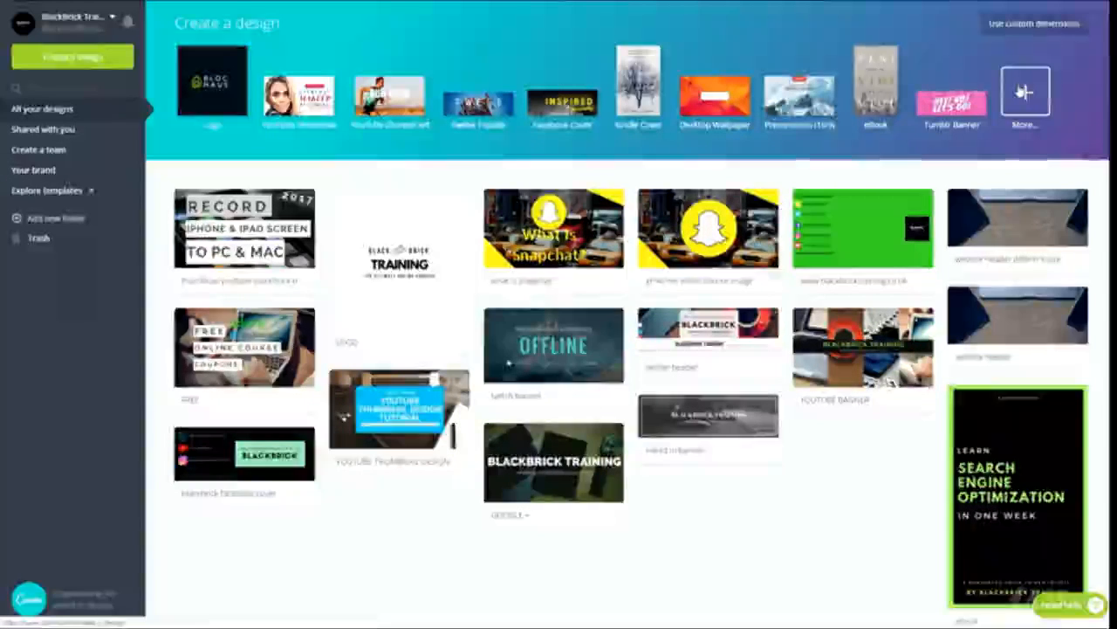
- Go through all design types and create a YouTube Thumbnail design from the Social Media & Email Headers group
click(1026, 92)
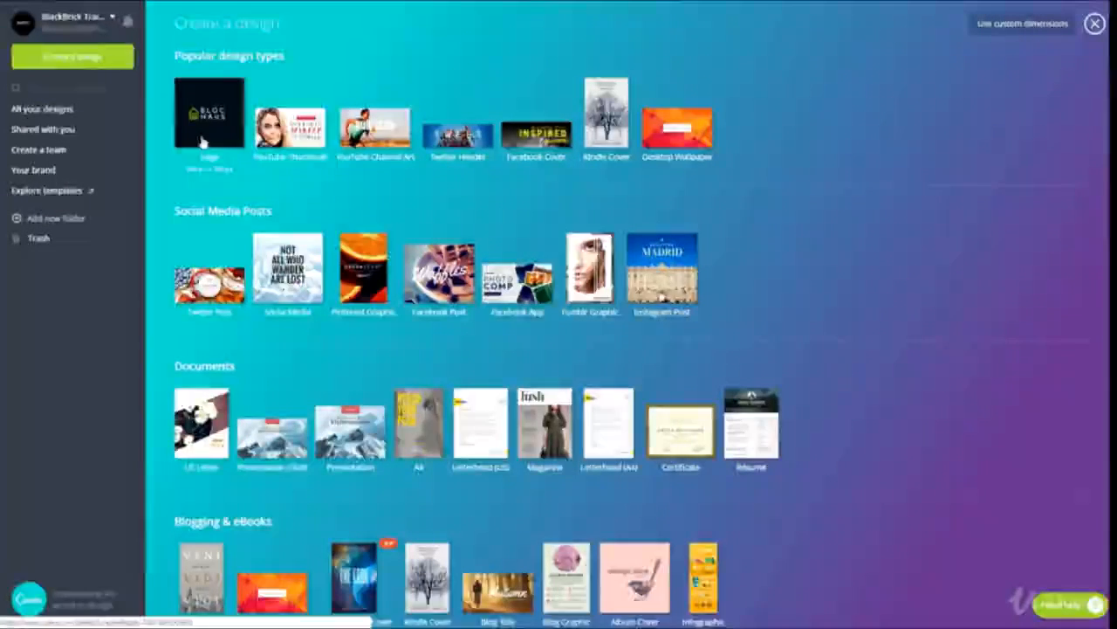
scroll(219, 150, down, 2)
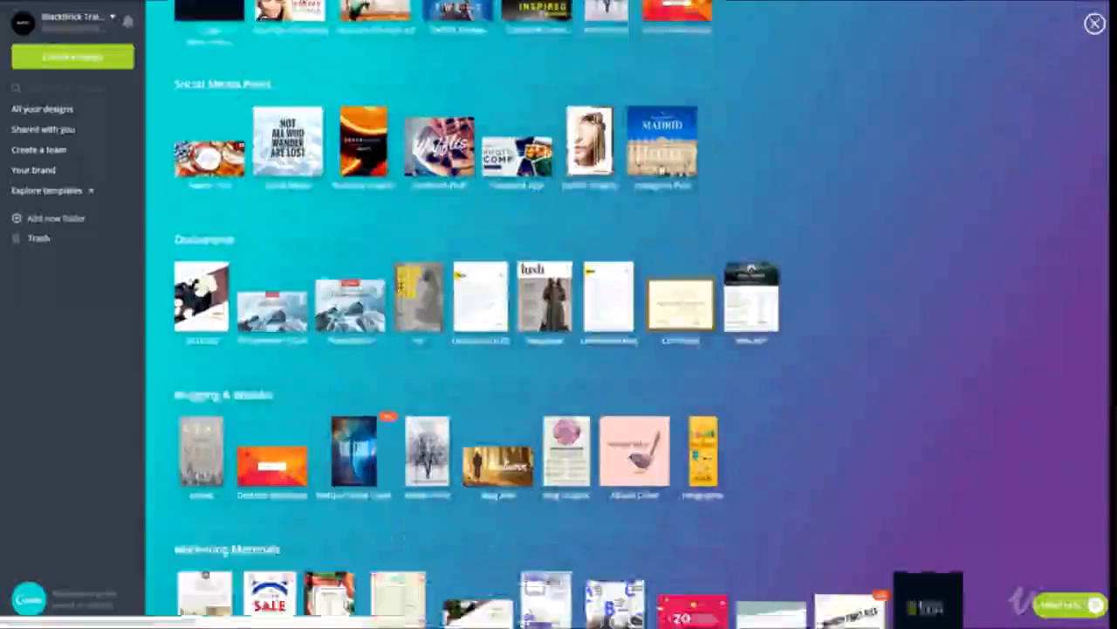
scroll(559, 314, down, 3)
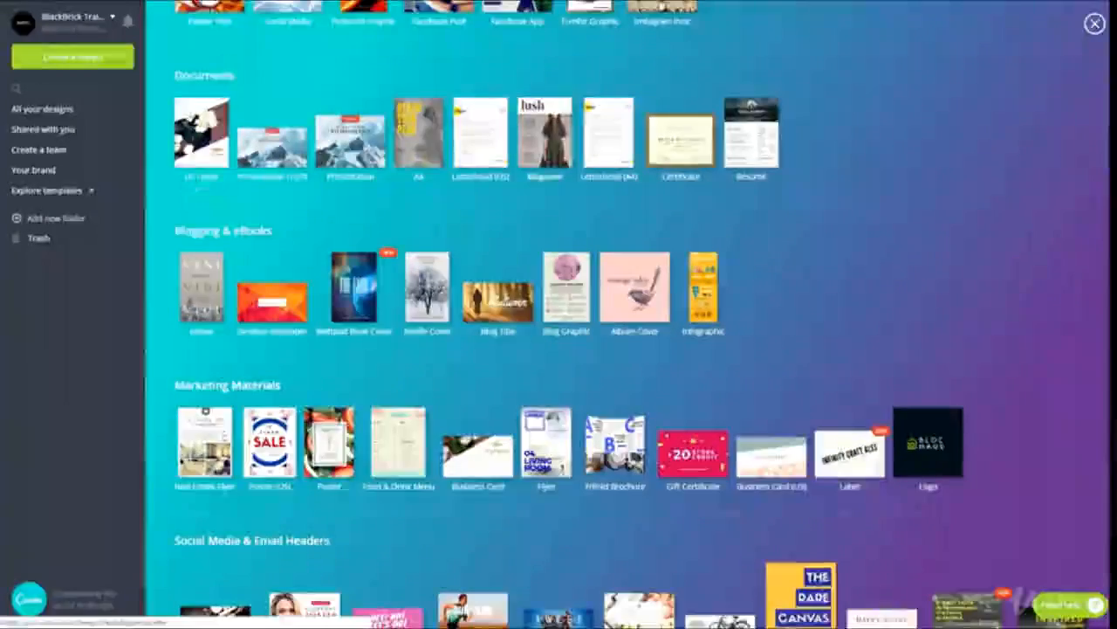
scroll(321, 98, down, 1)
scroll(321, 98, down, 1)
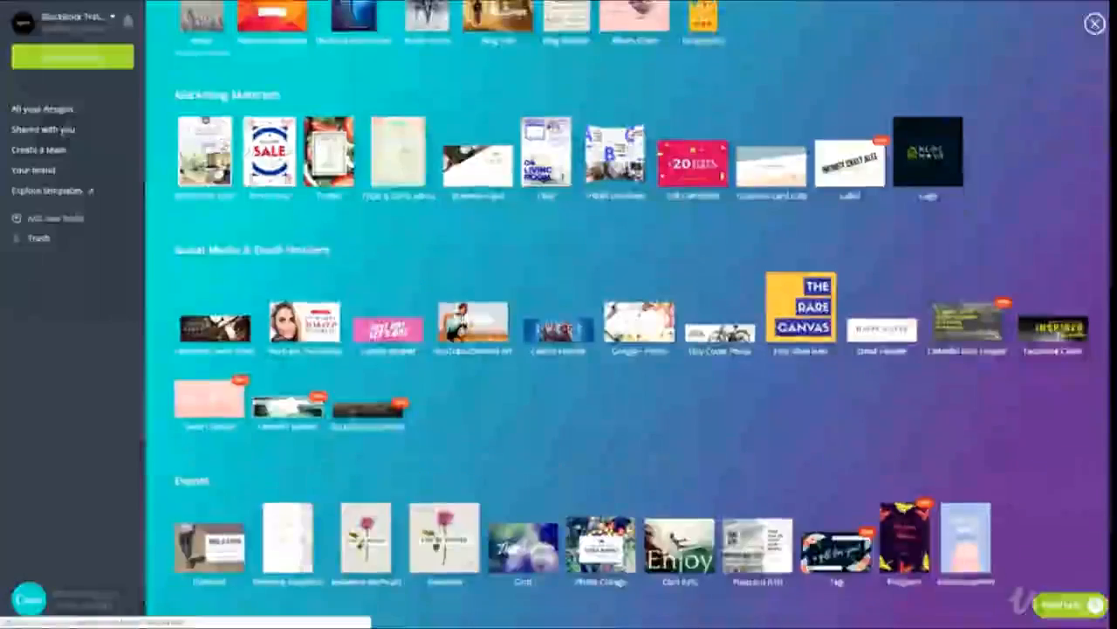
scroll(322, 98, down, 2)
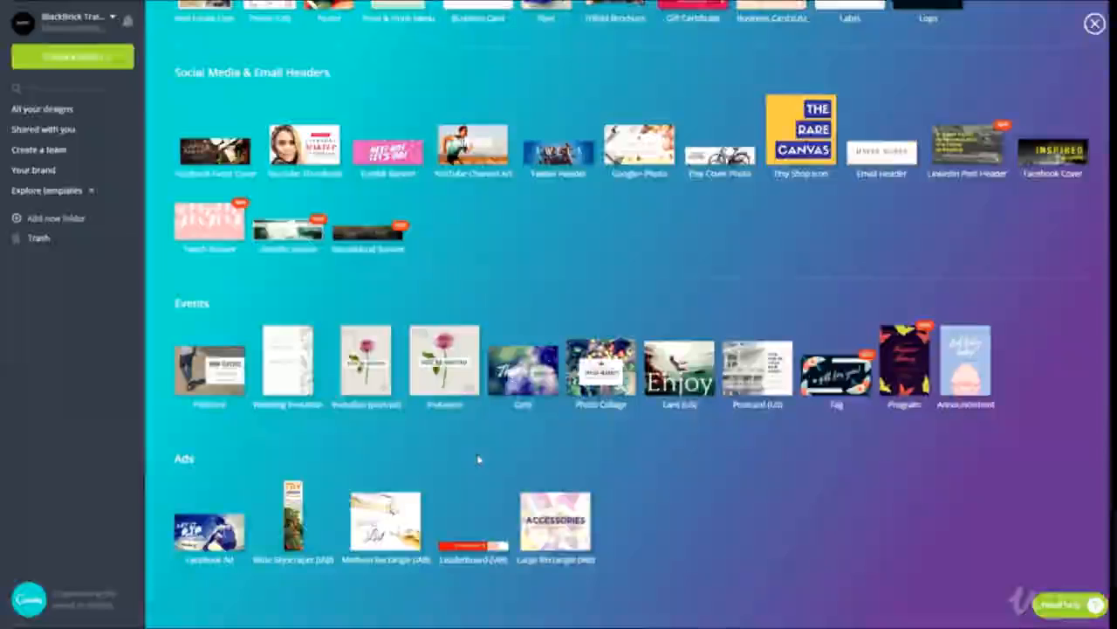
scroll(443, 475, up, 3)
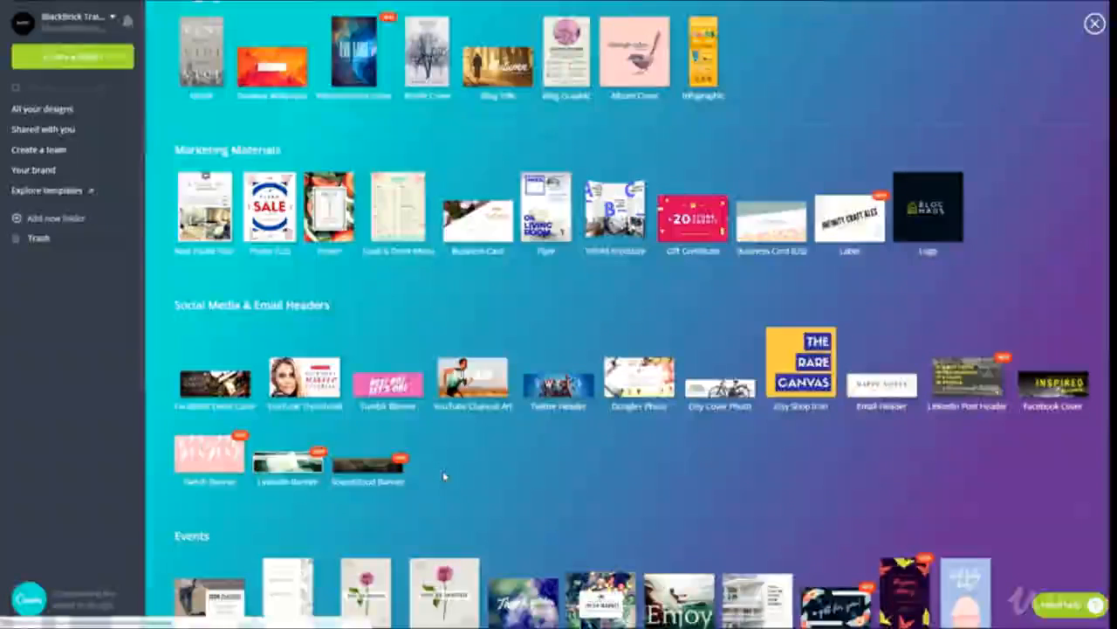
click(323, 387)
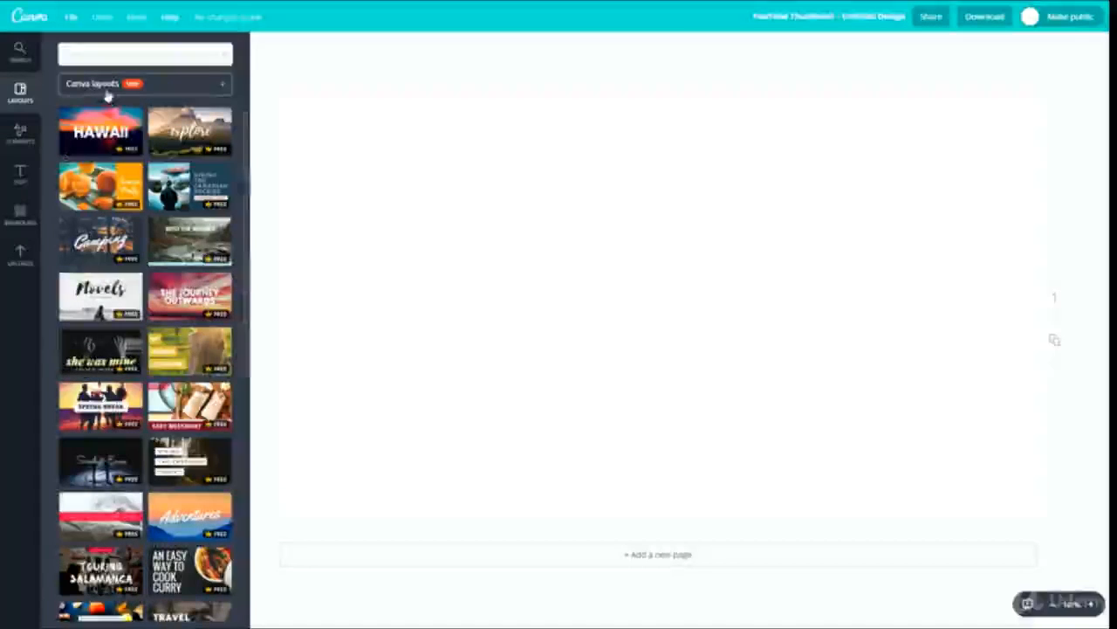
- Try the "explore" layout on the blank page, select its text, and undo the layout
click(181, 137)
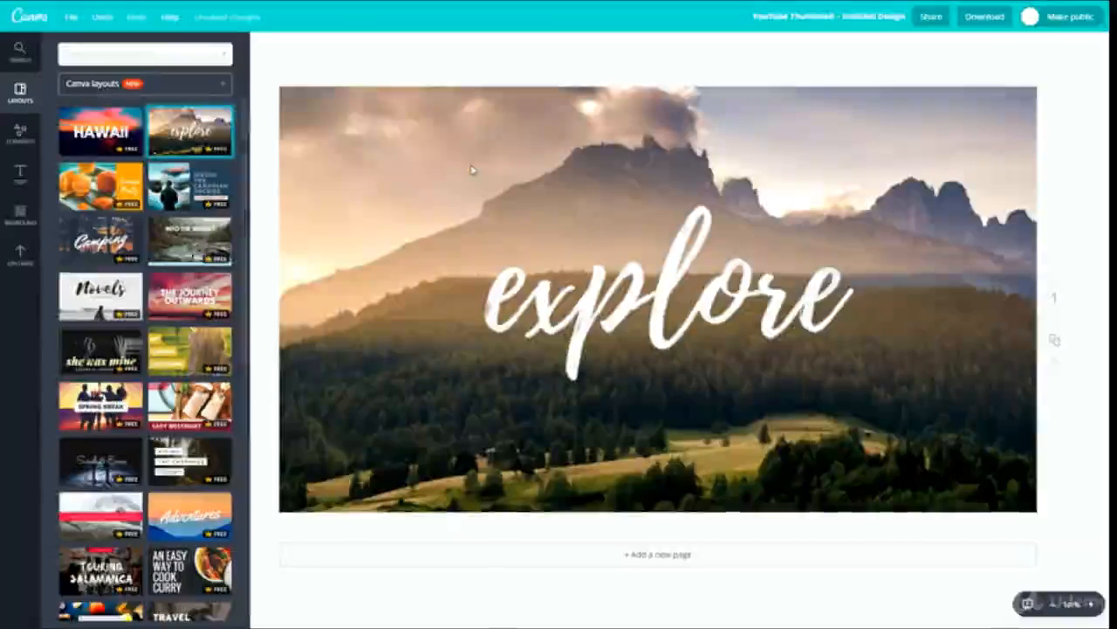
click(524, 297)
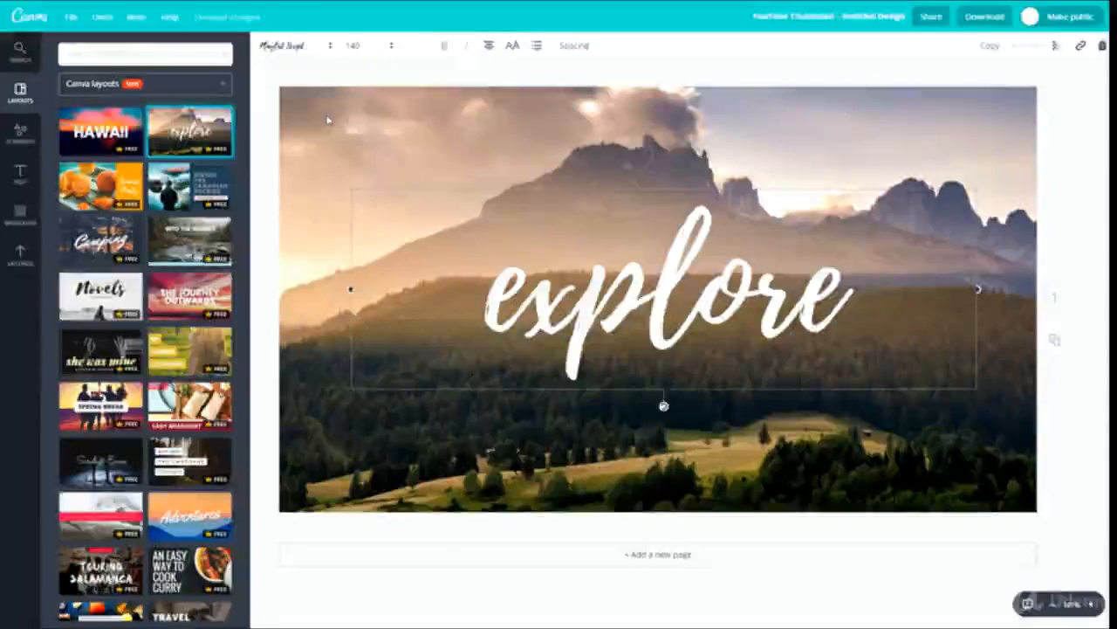
key(ctrl+z)
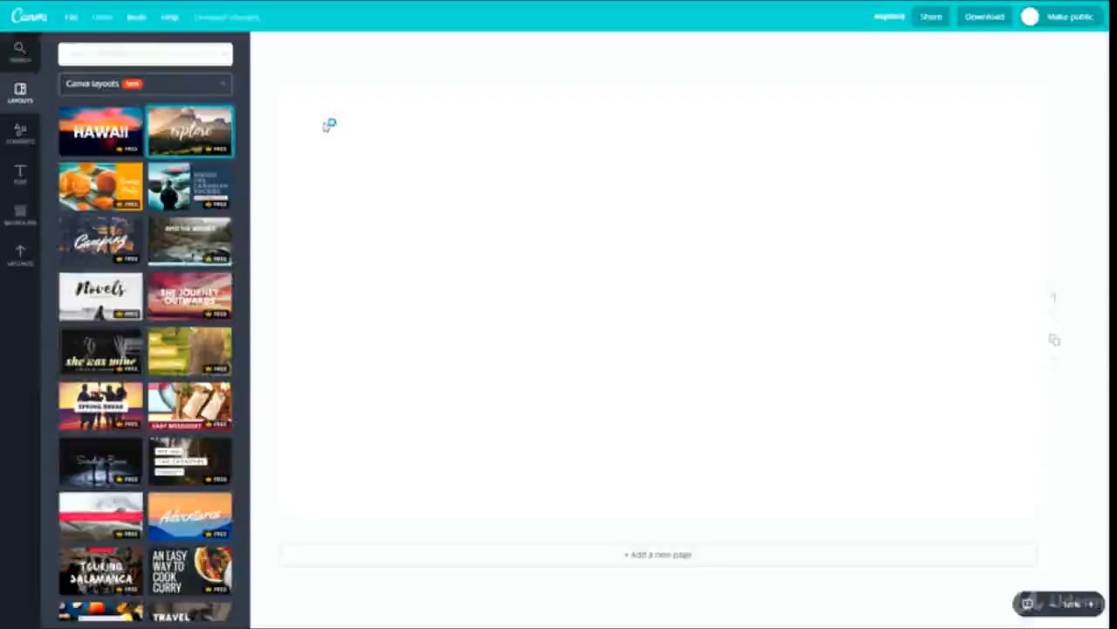
- View the file options, redo the "explore" layout, and undo it again
click(71, 21)
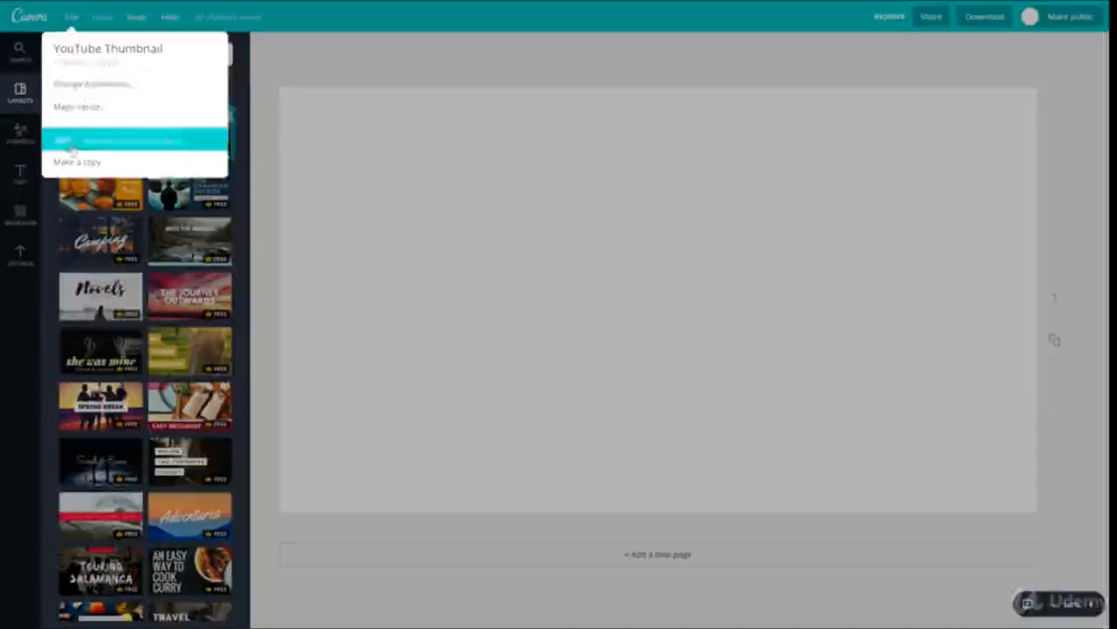
click(70, 20)
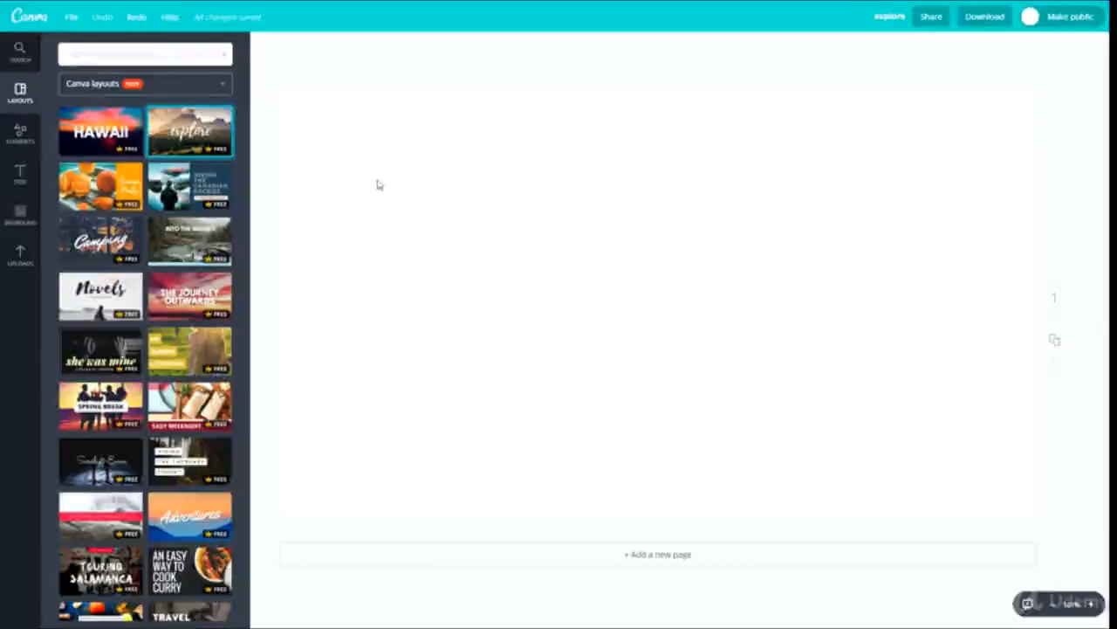
click(136, 19)
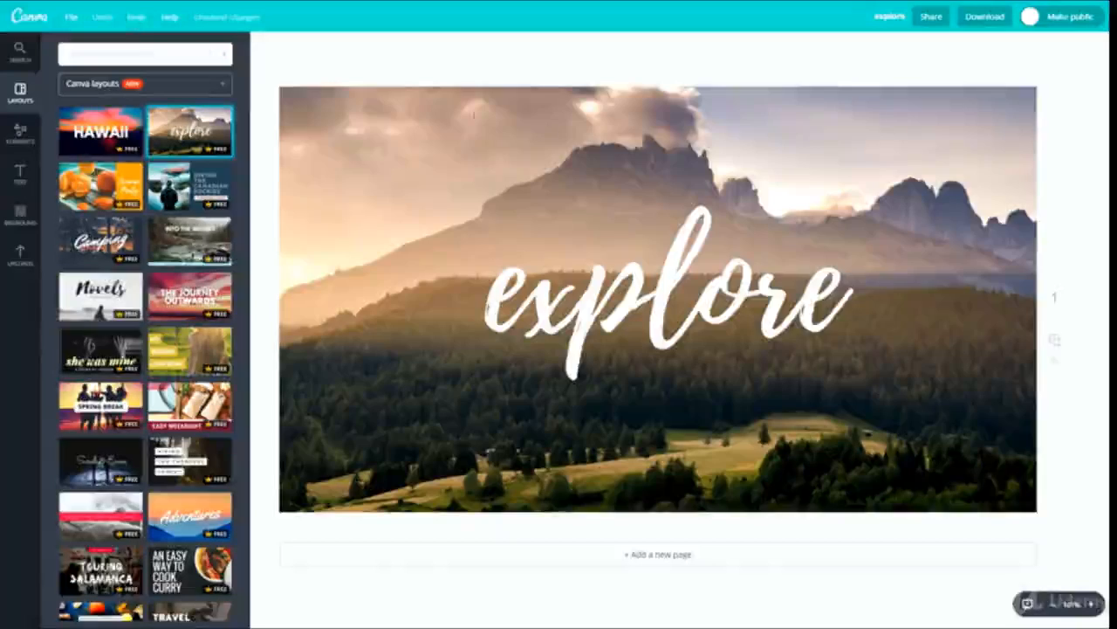
click(105, 20)
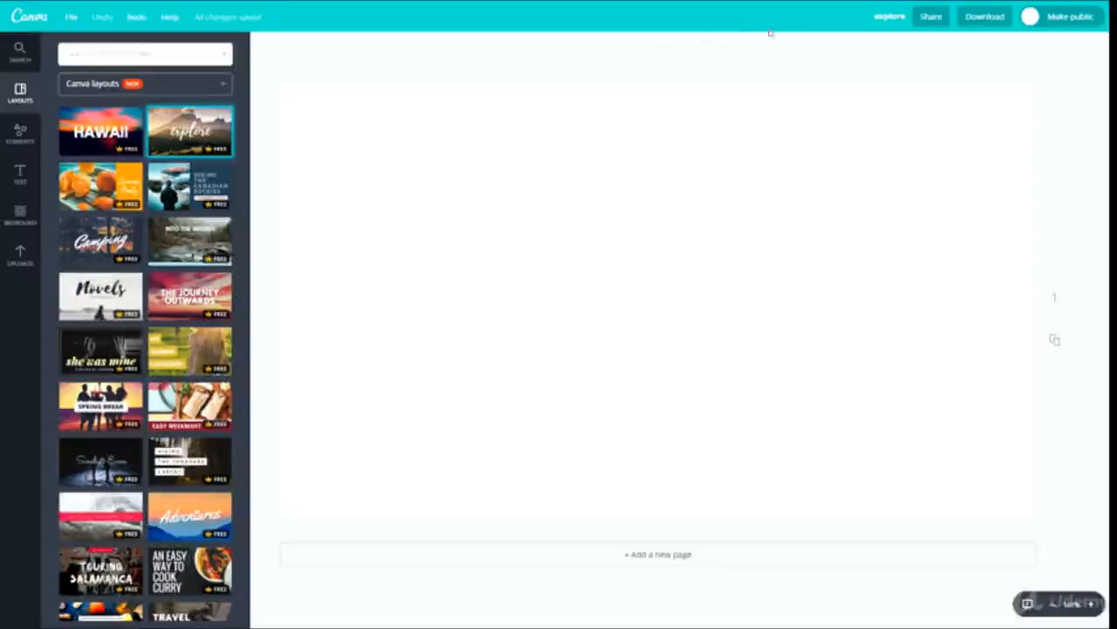
- Rename the design as "test file"
click(890, 16)
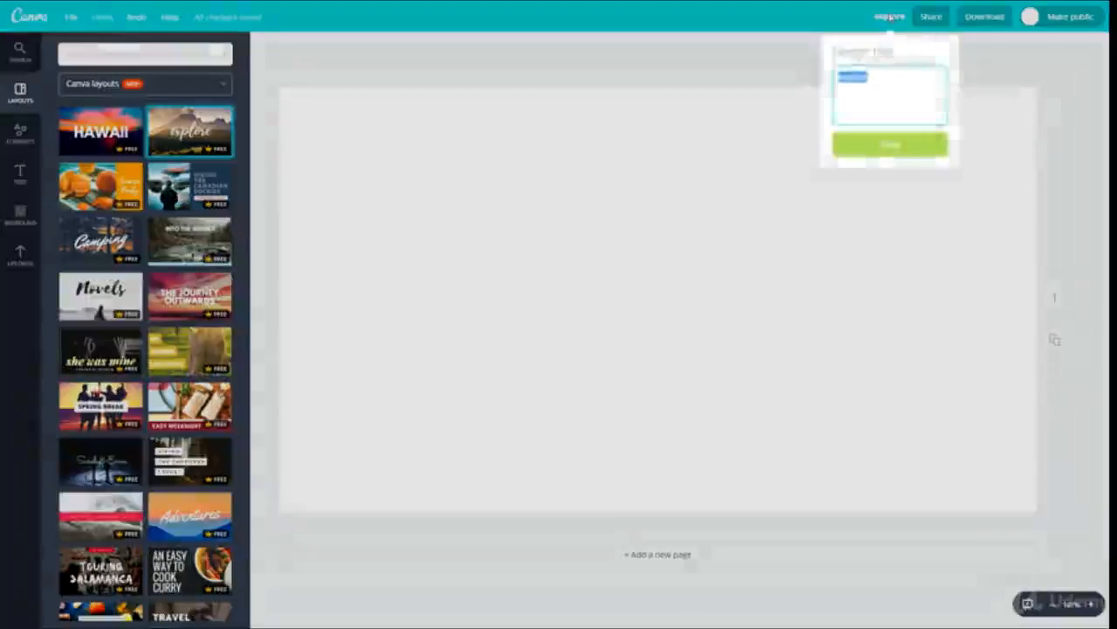
text(te)
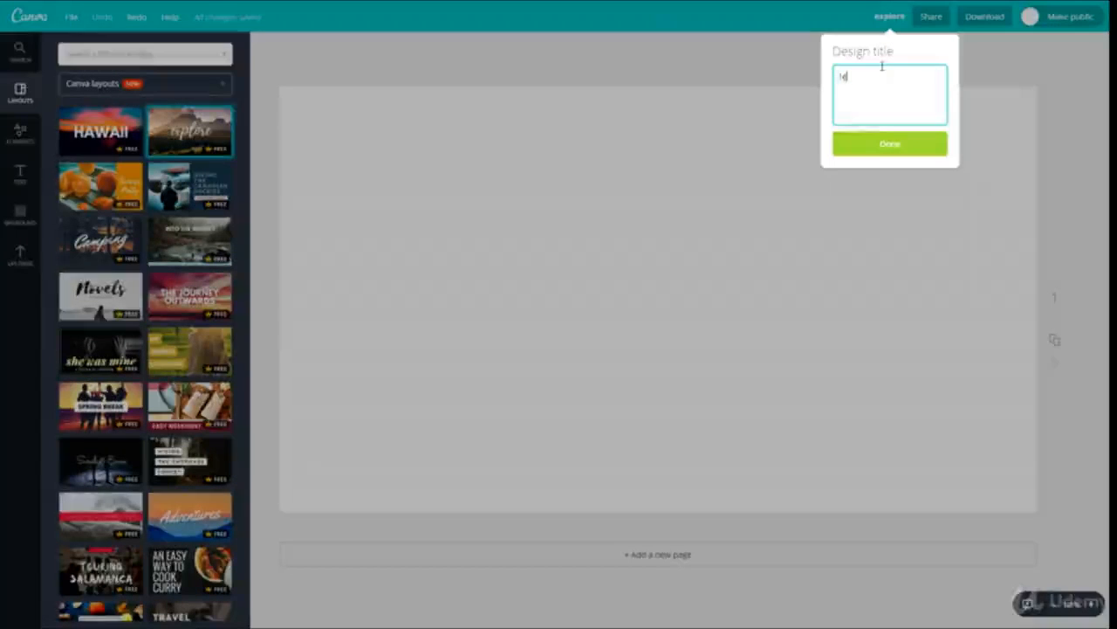
text(st file)
key(Return)
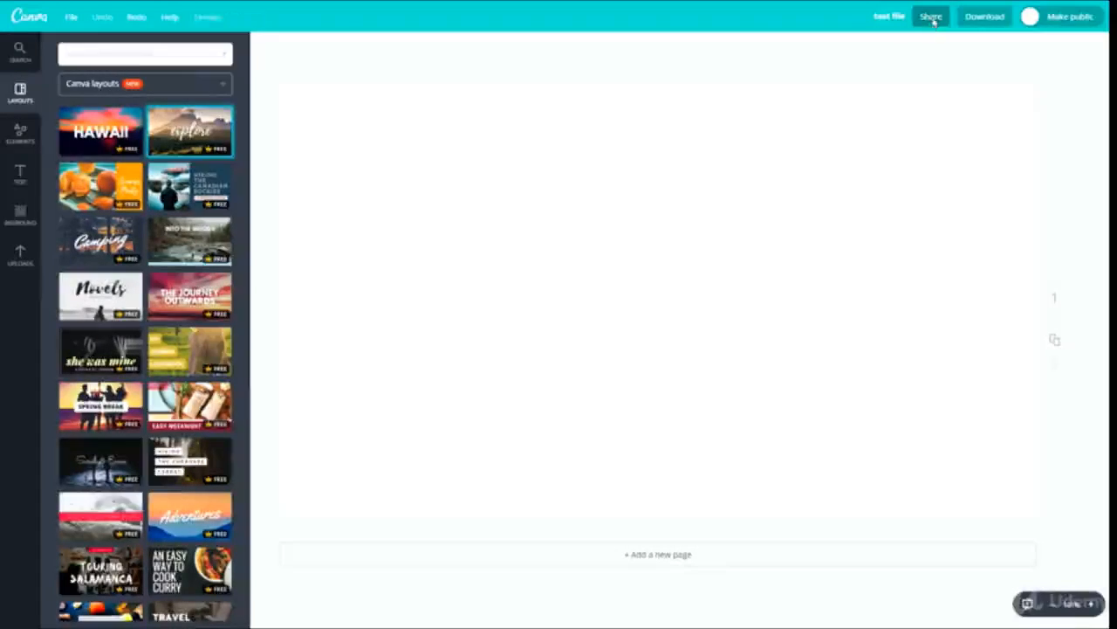
- Review the People, Social, Link and Embed options for sharing the design, and close the sharing window
click(931, 17)
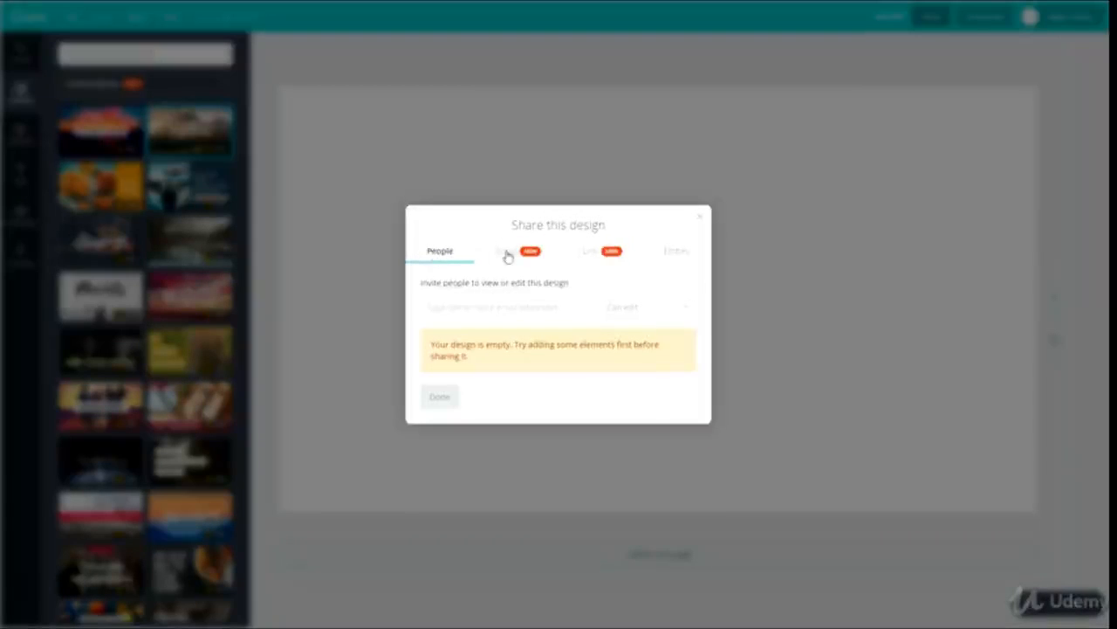
click(507, 253)
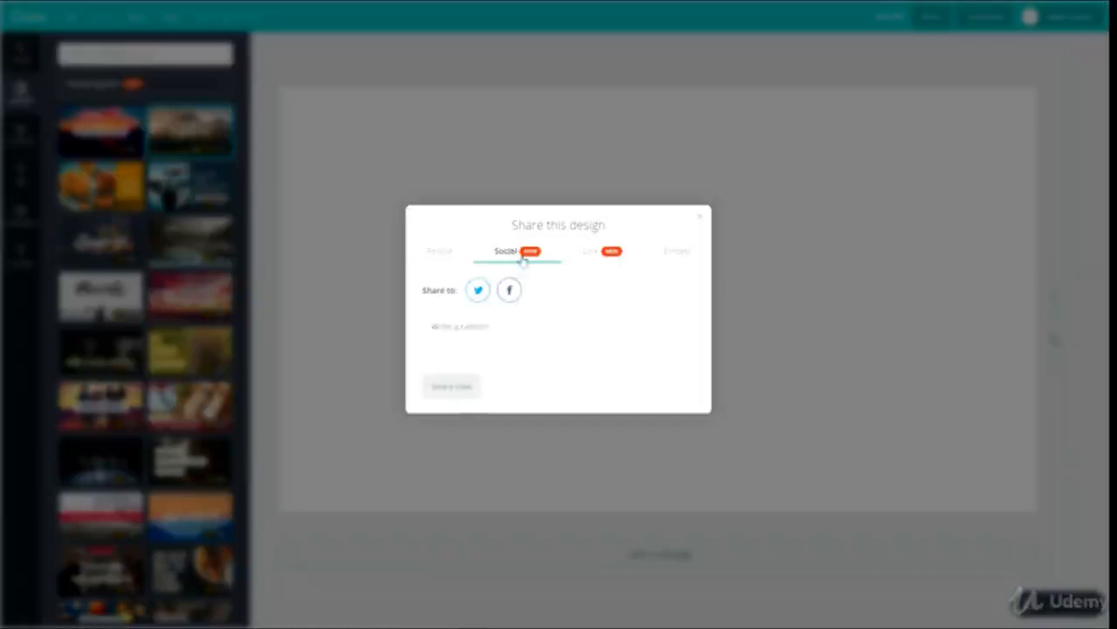
click(602, 253)
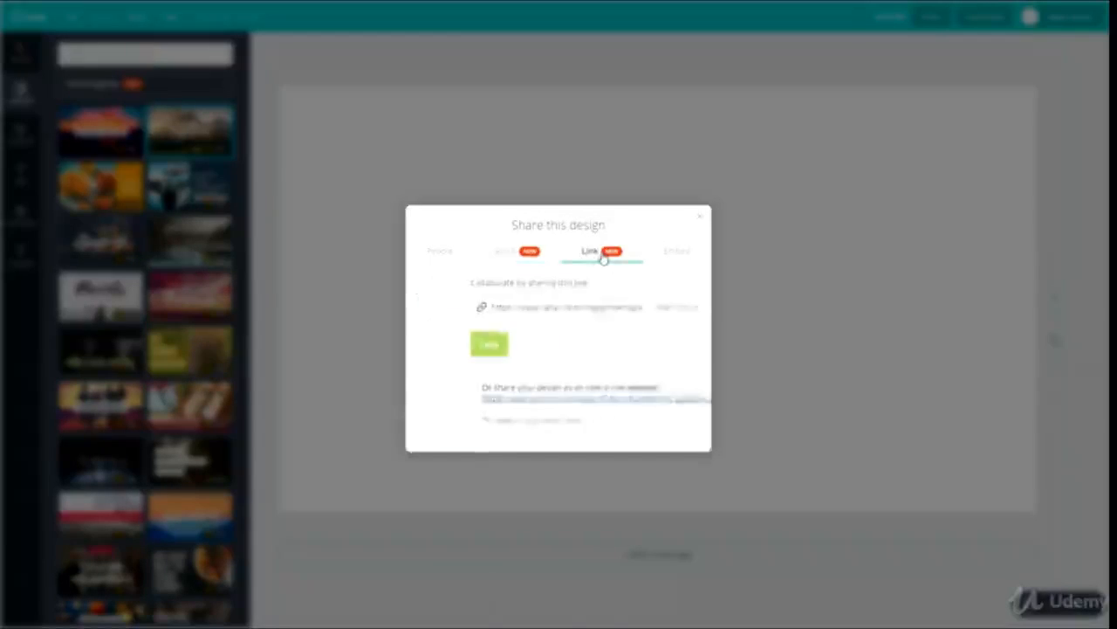
click(676, 255)
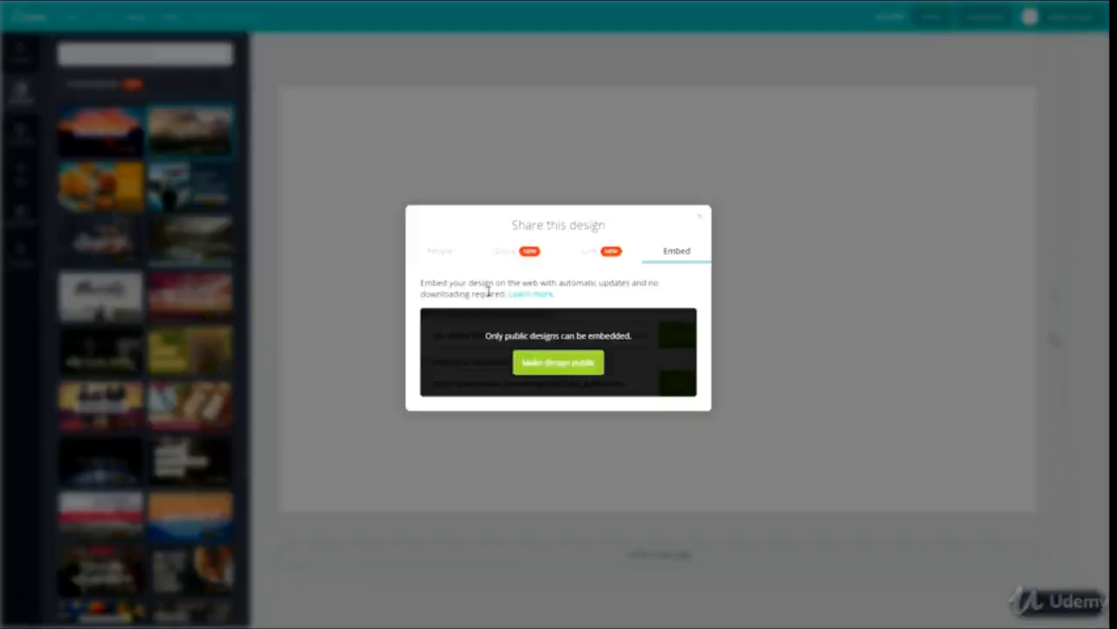
click(699, 218)
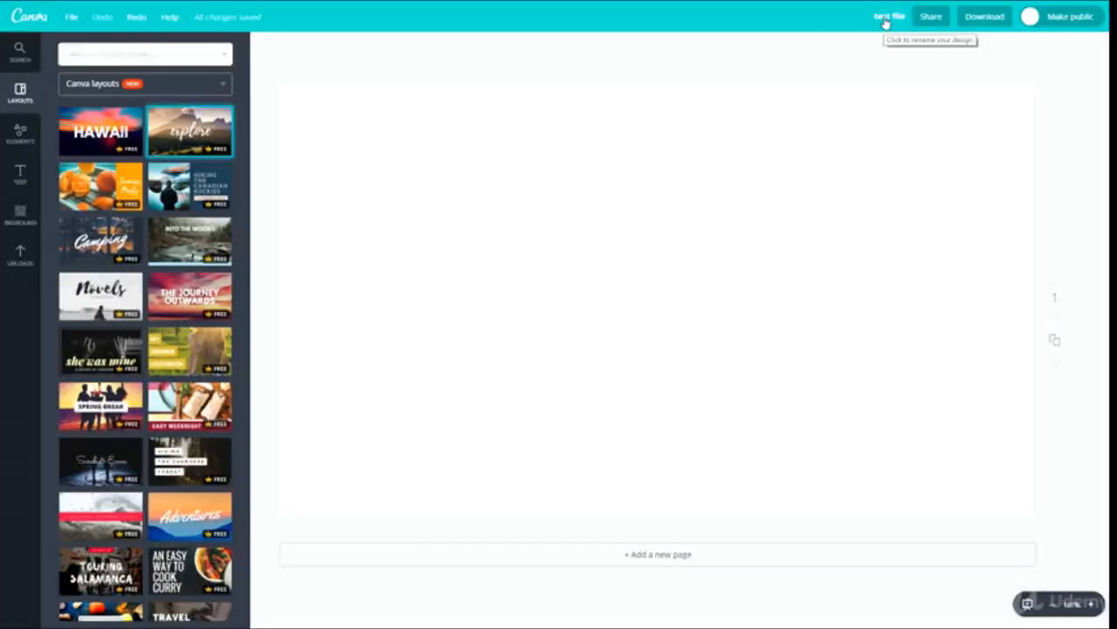
- Check the download options for the empty design and apply the "explore" layout to the page
click(983, 17)
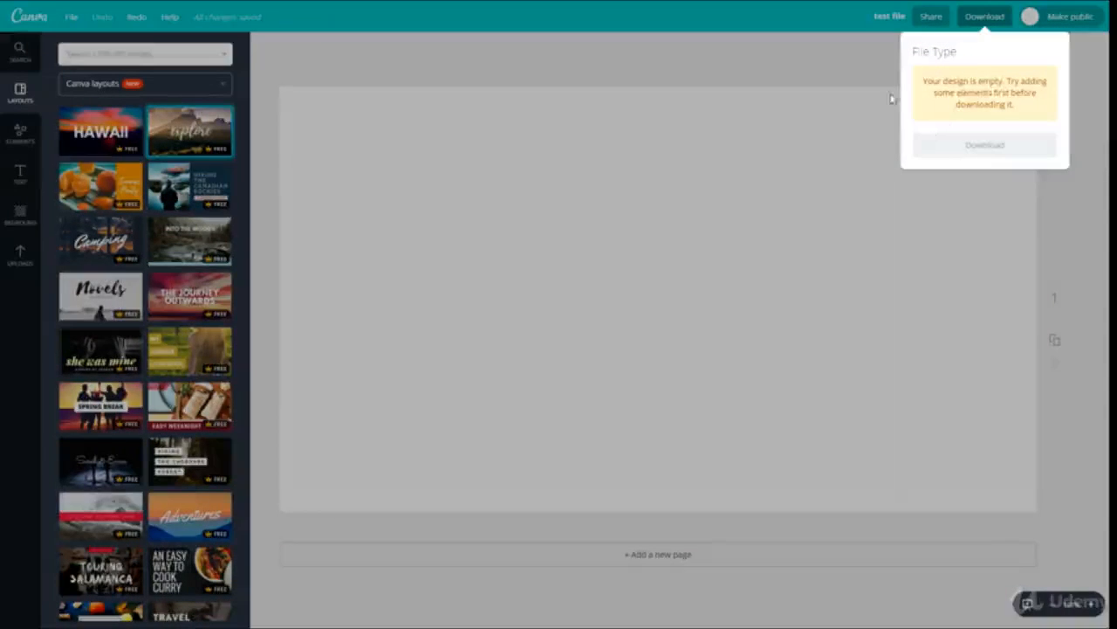
click(811, 116)
click(190, 131)
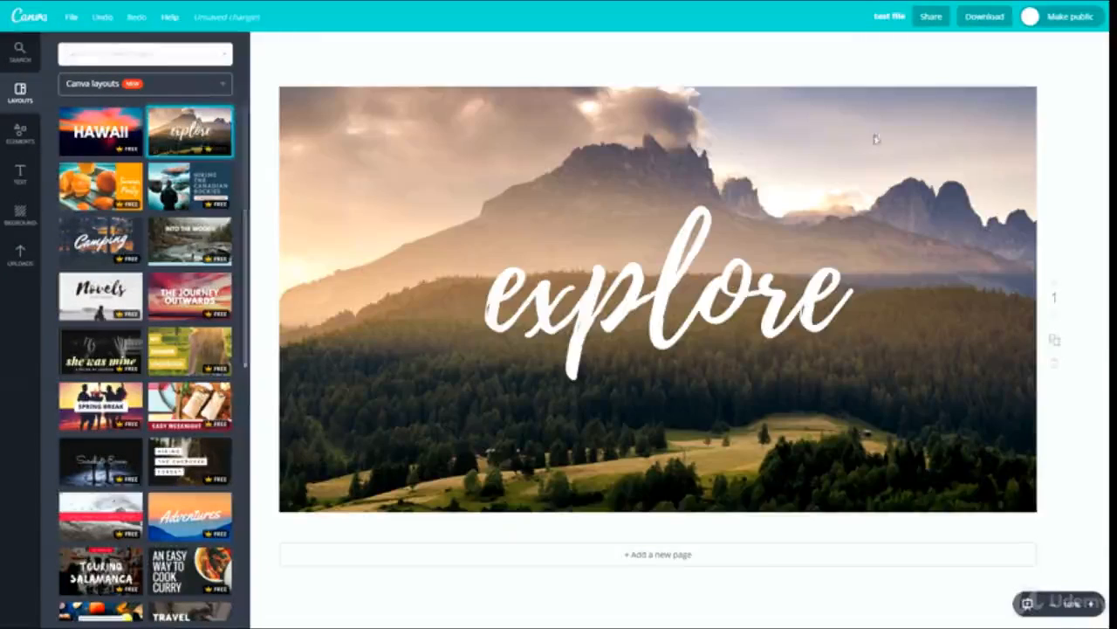
- Examine the file types offered for downloading the design and the option for making it public
click(987, 19)
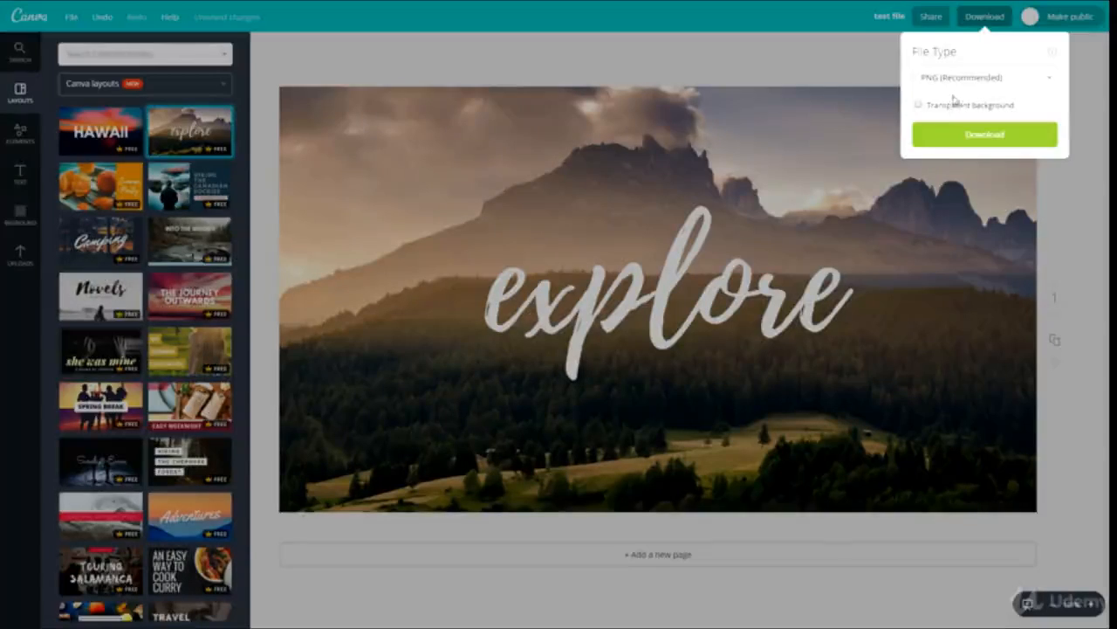
click(958, 83)
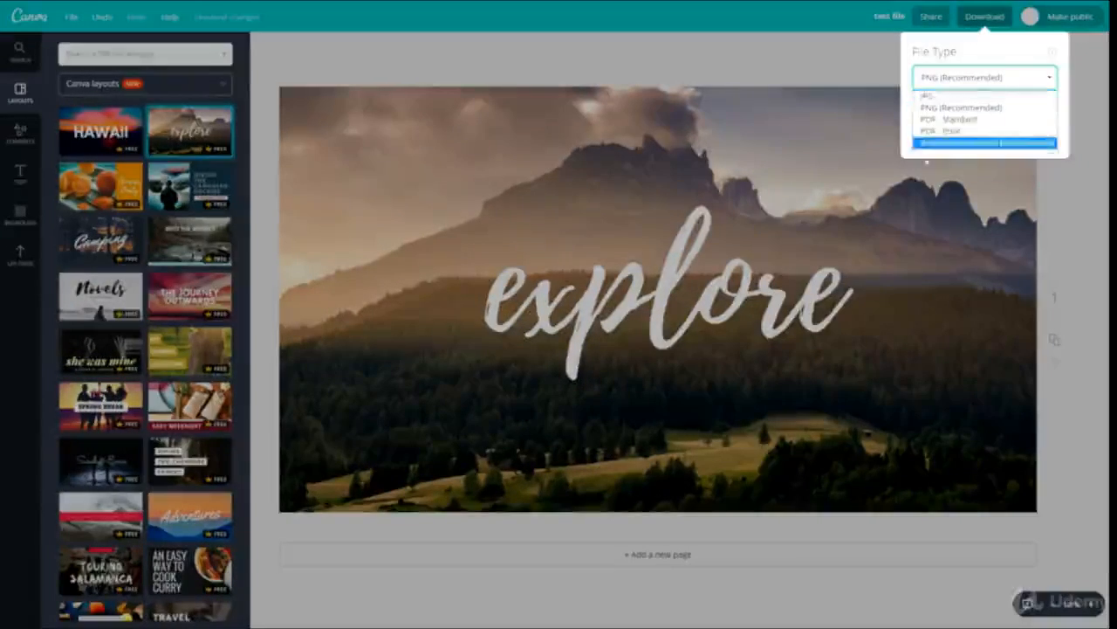
click(798, 73)
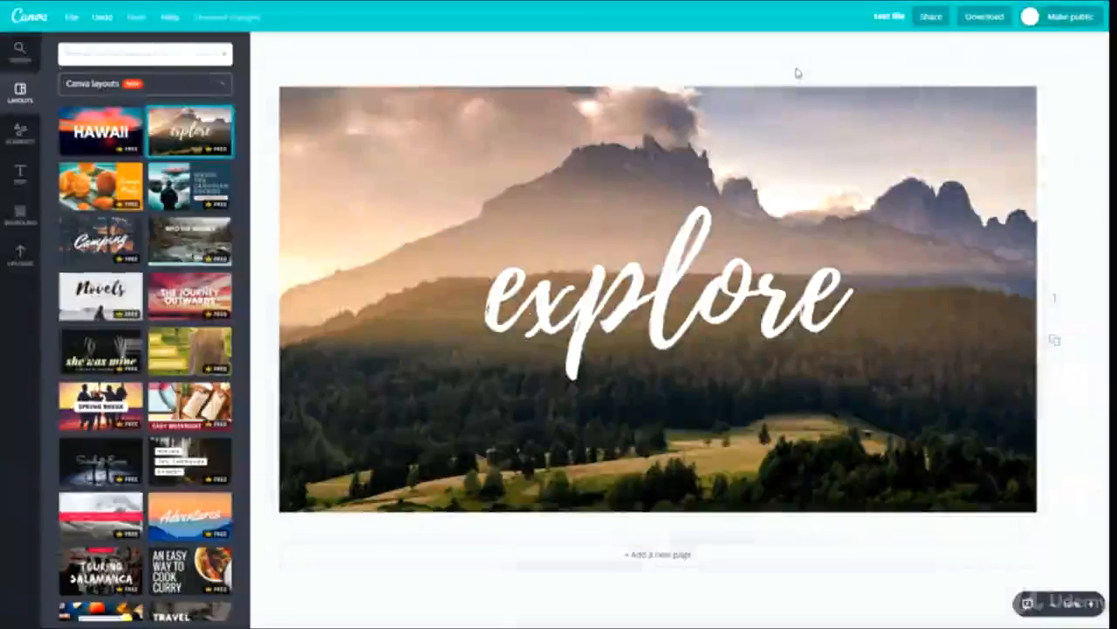
click(1065, 18)
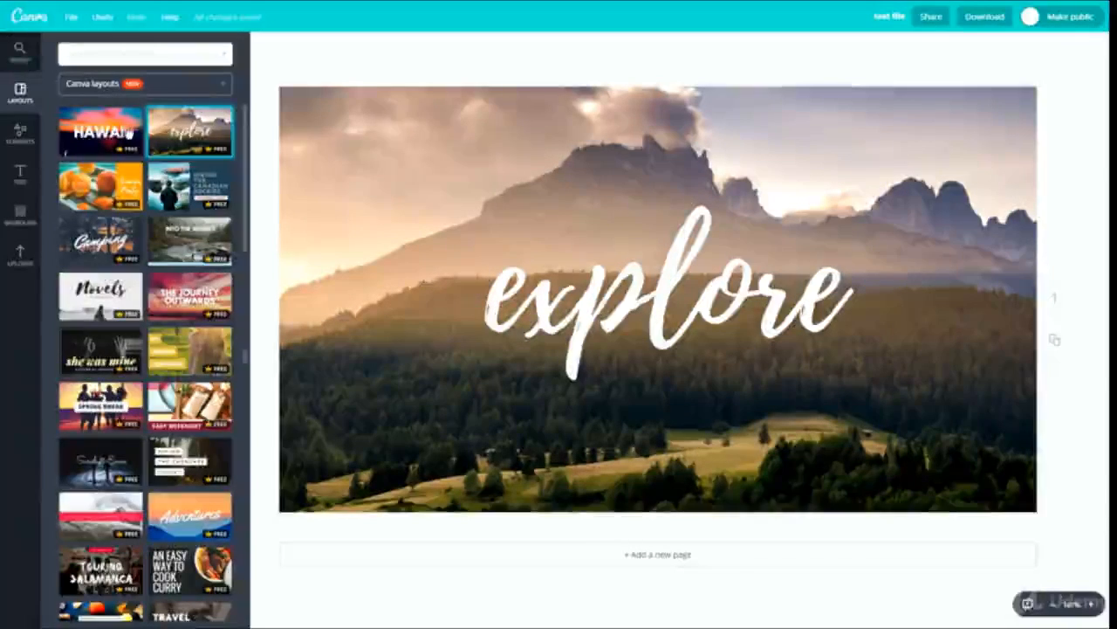
- Browse the Canva layouts and apply the "How to Cook Really Yummy Burgers" layout to the page
scroll(135, 377, down, 6)
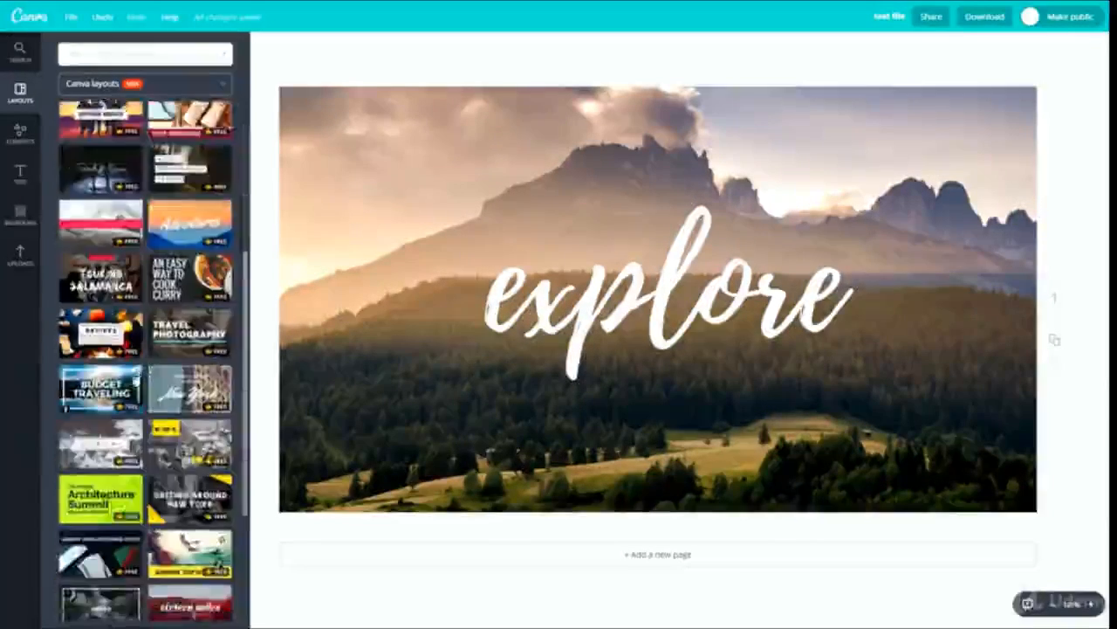
scroll(135, 377, down, 10)
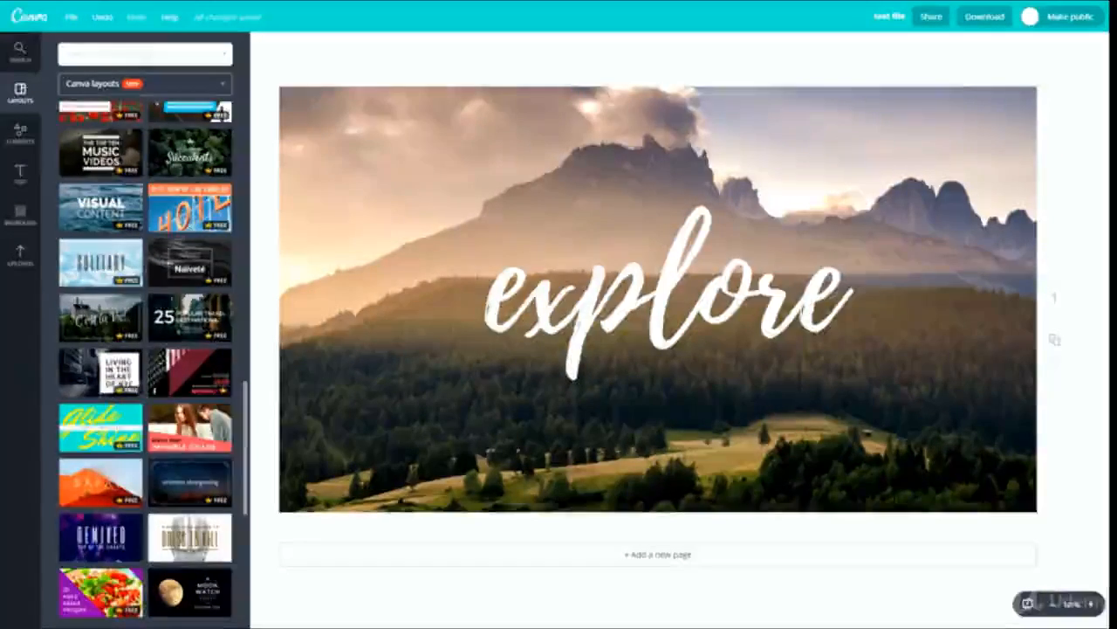
scroll(162, 366, up, 1)
scroll(129, 251, up, 10)
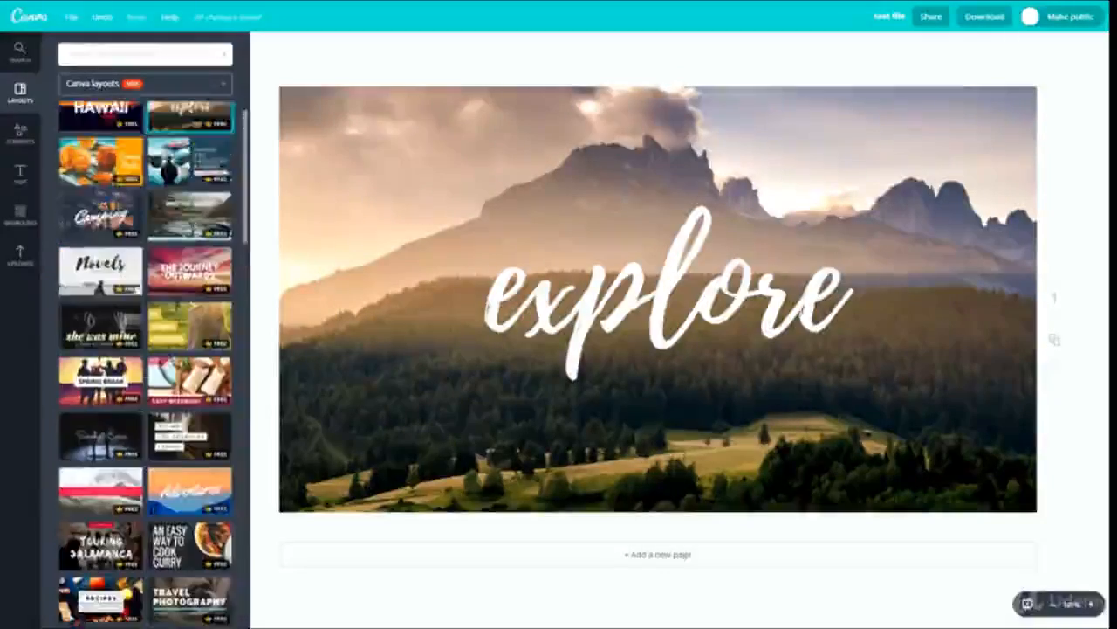
scroll(128, 250, down, 5)
click(190, 255)
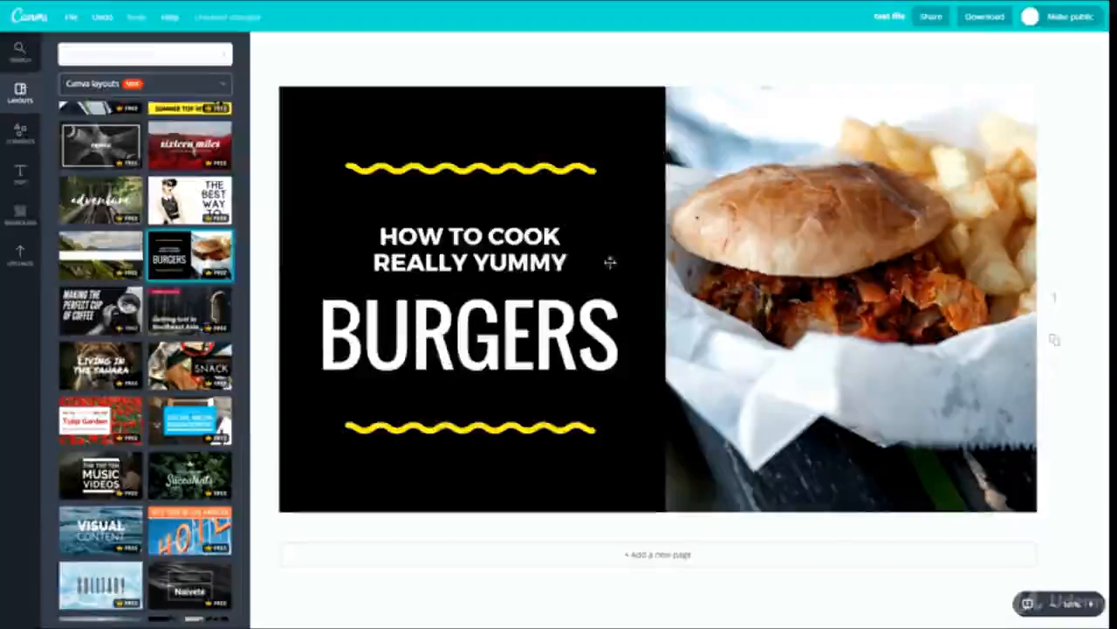
scroll(131, 349, up, 8)
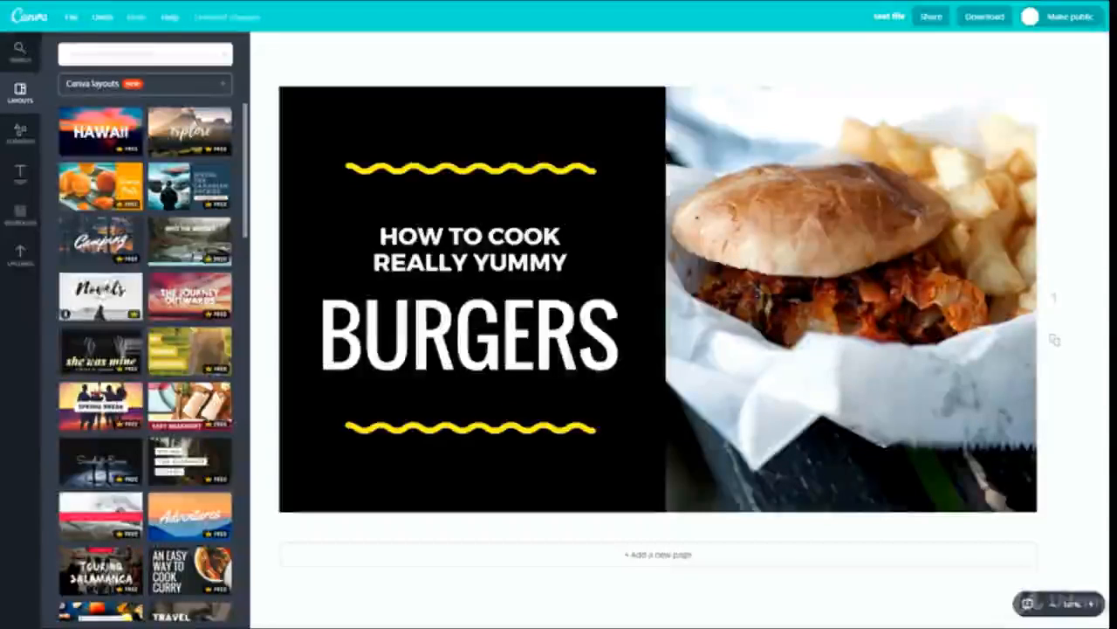
- Search the image library for "iphone" and compare the photo results with the illustration results
click(19, 52)
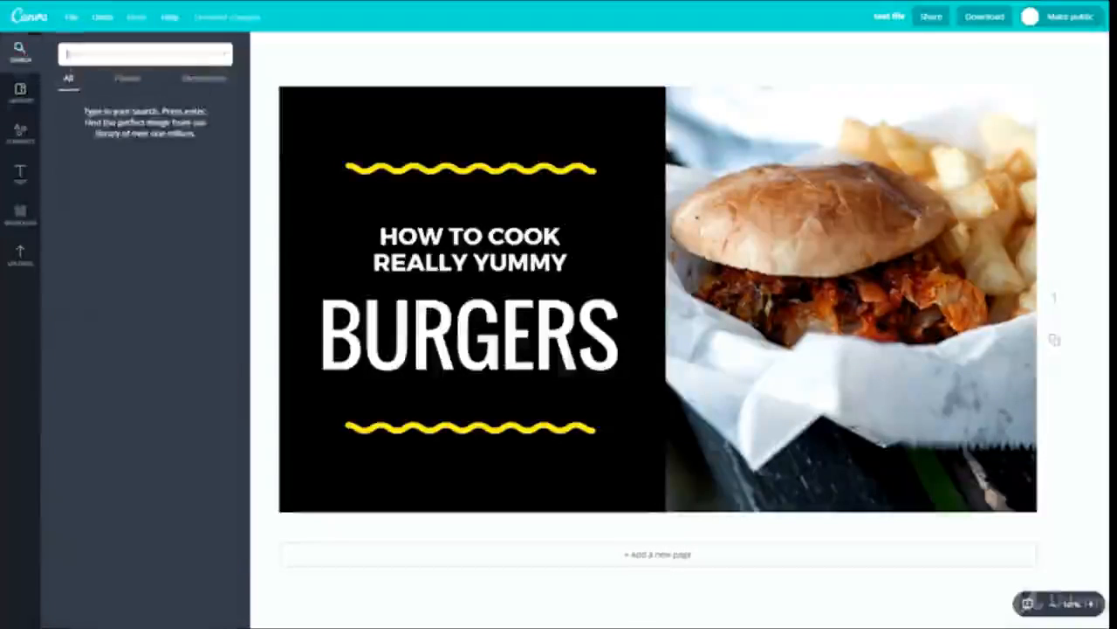
click(108, 58)
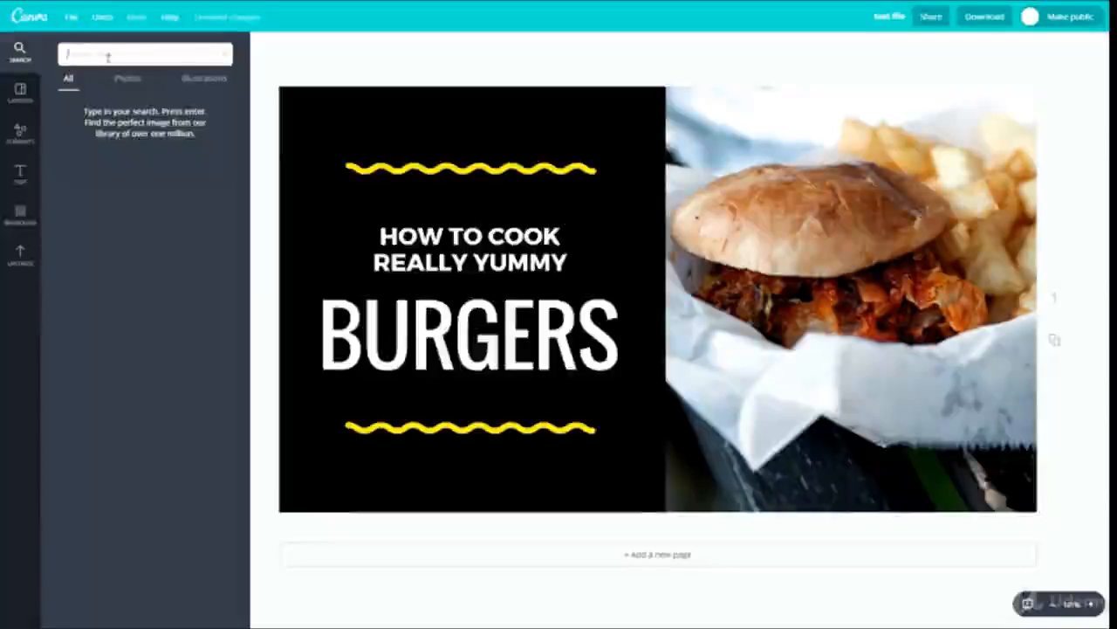
text(iphone)
key(Return)
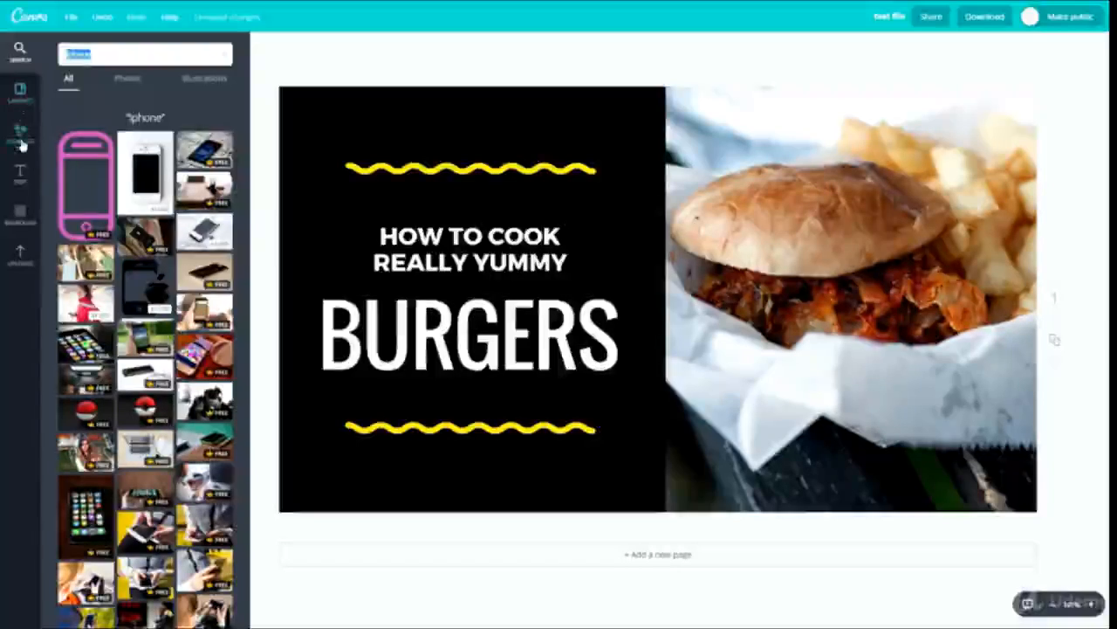
click(127, 80)
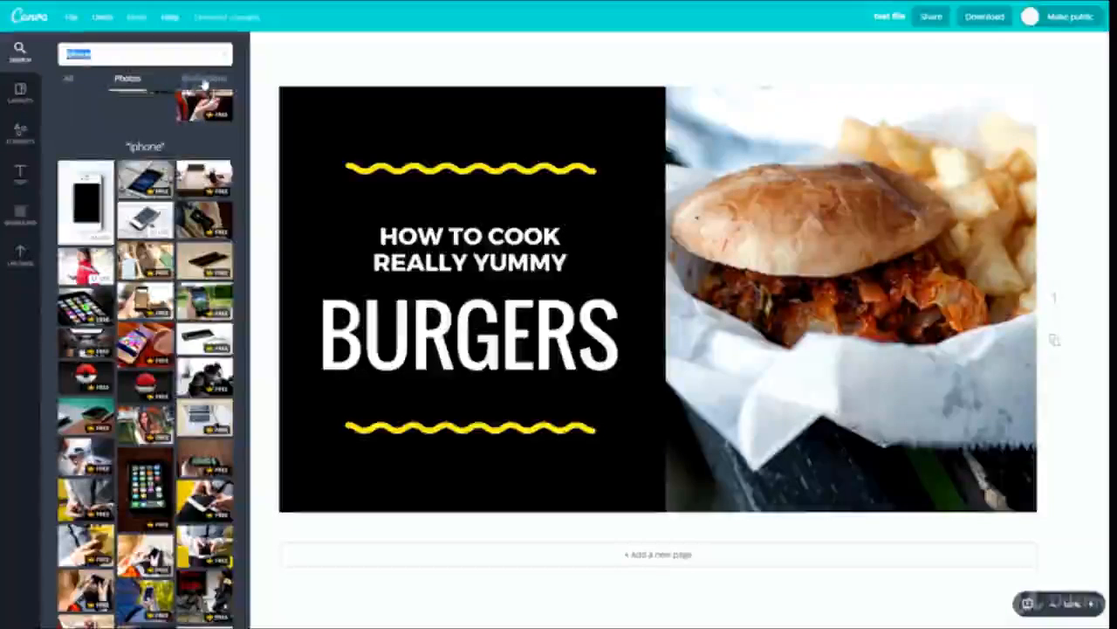
click(203, 81)
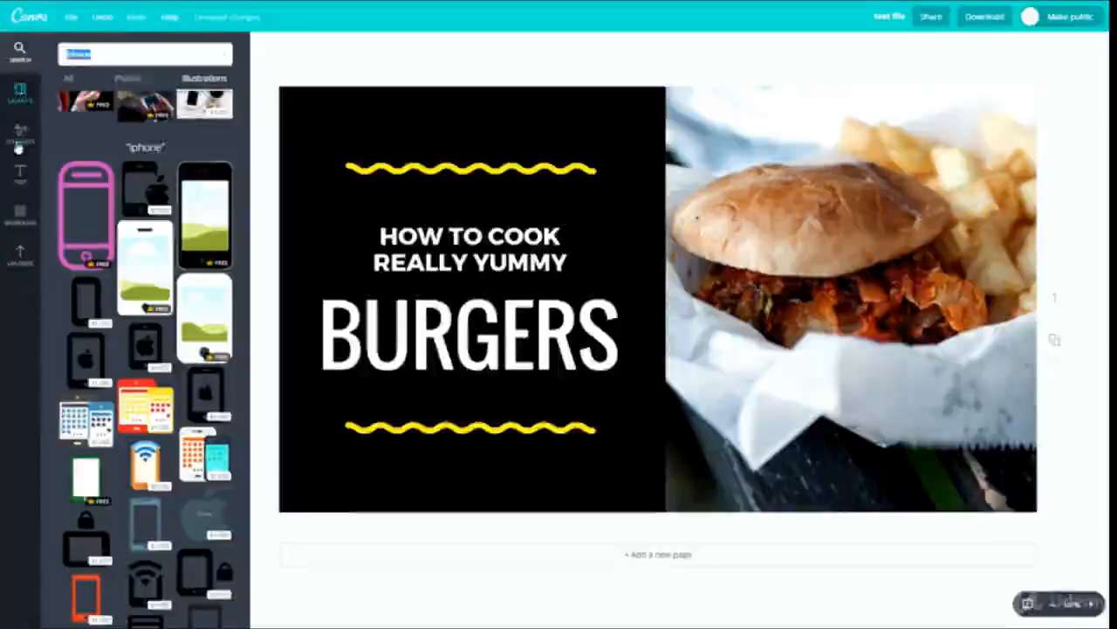
scroll(147, 244, down, 5)
scroll(132, 238, up, 8)
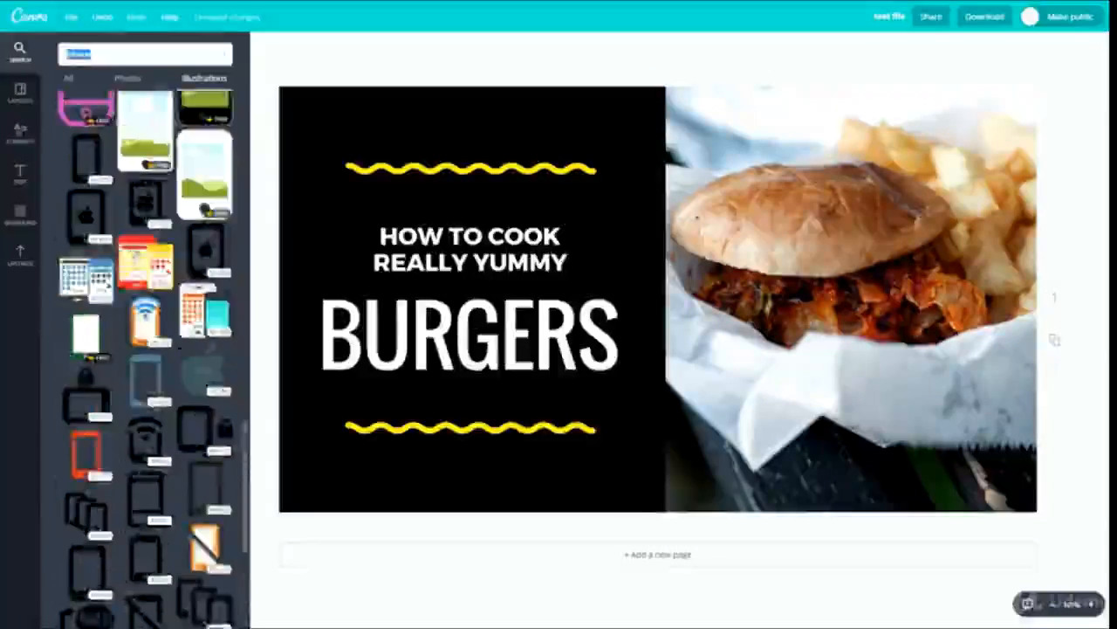
- Review the available element categories, including the Free Photos, Grids and Frames collections
click(21, 135)
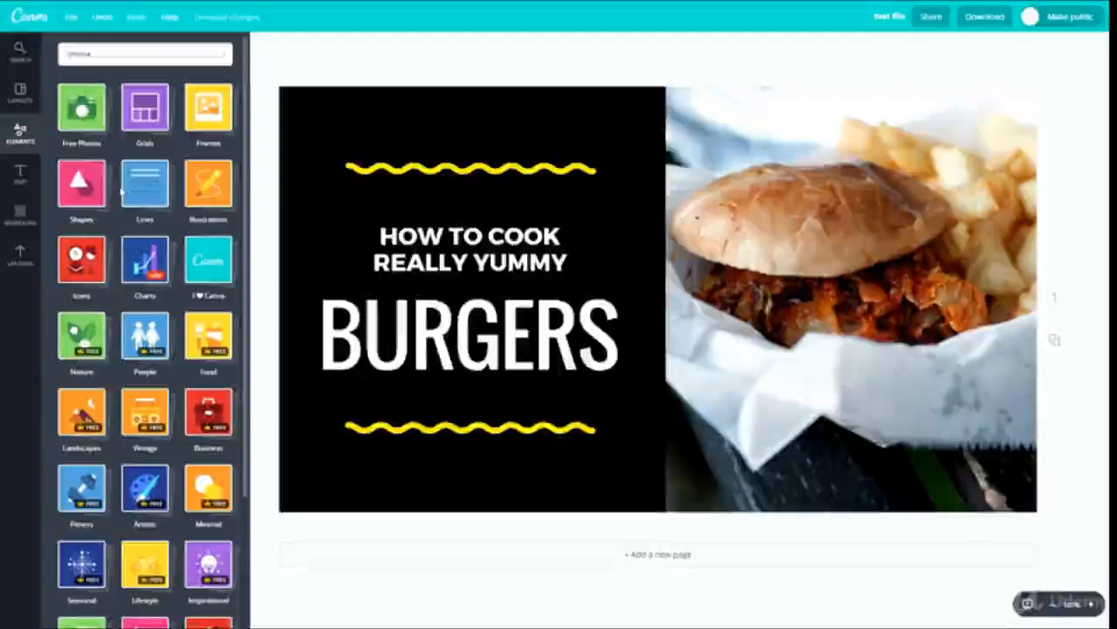
scroll(160, 450, down, 2)
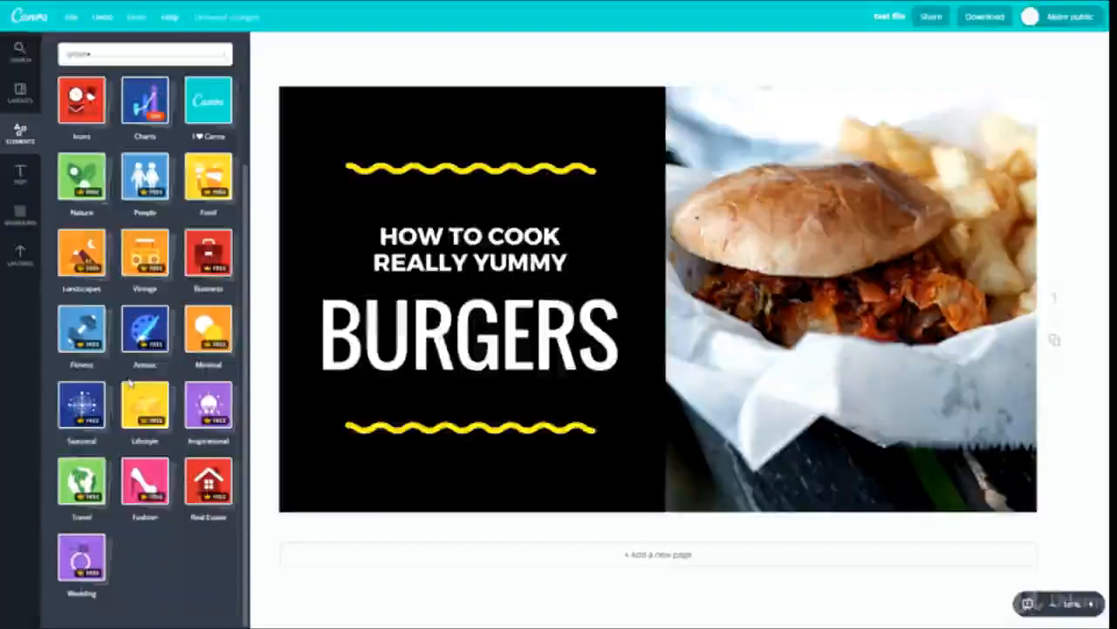
drag(82, 559, 77, 556)
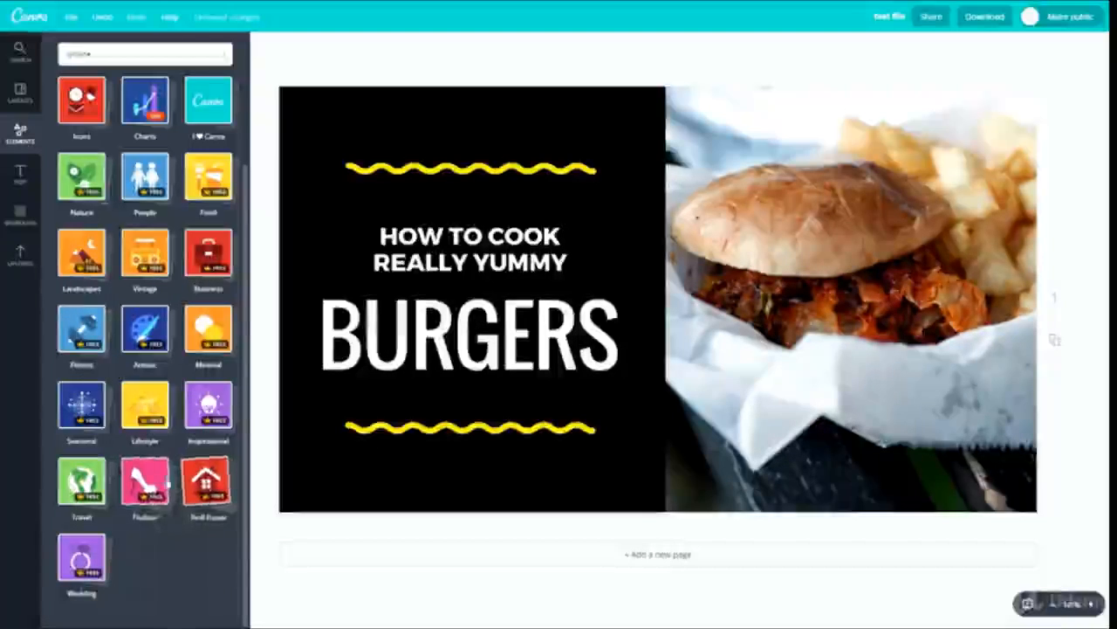
scroll(150, 339, up, 3)
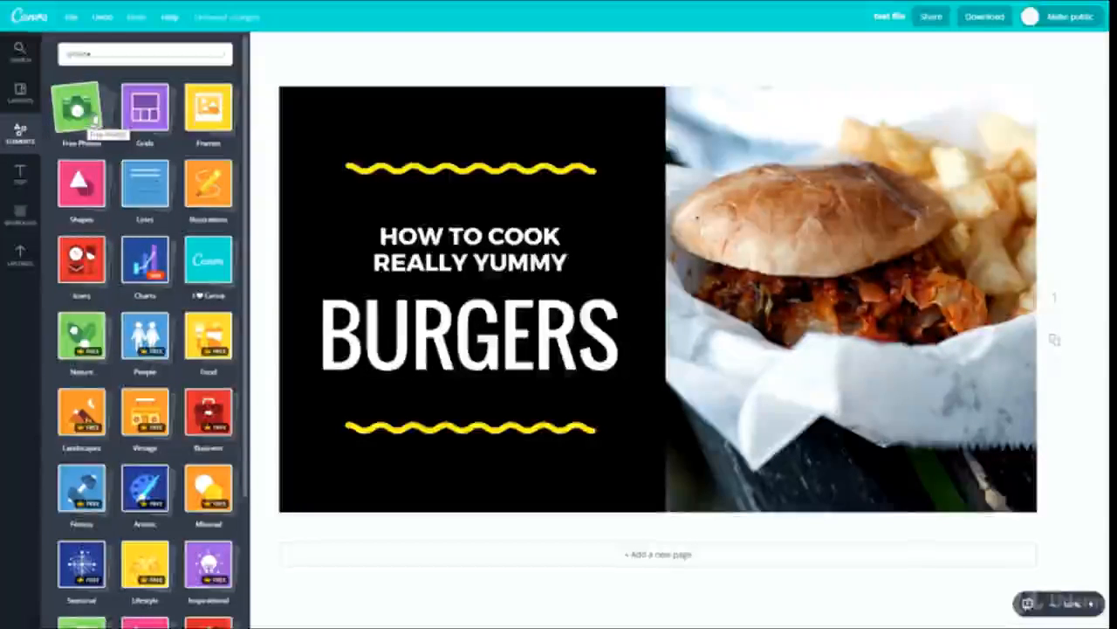
click(80, 109)
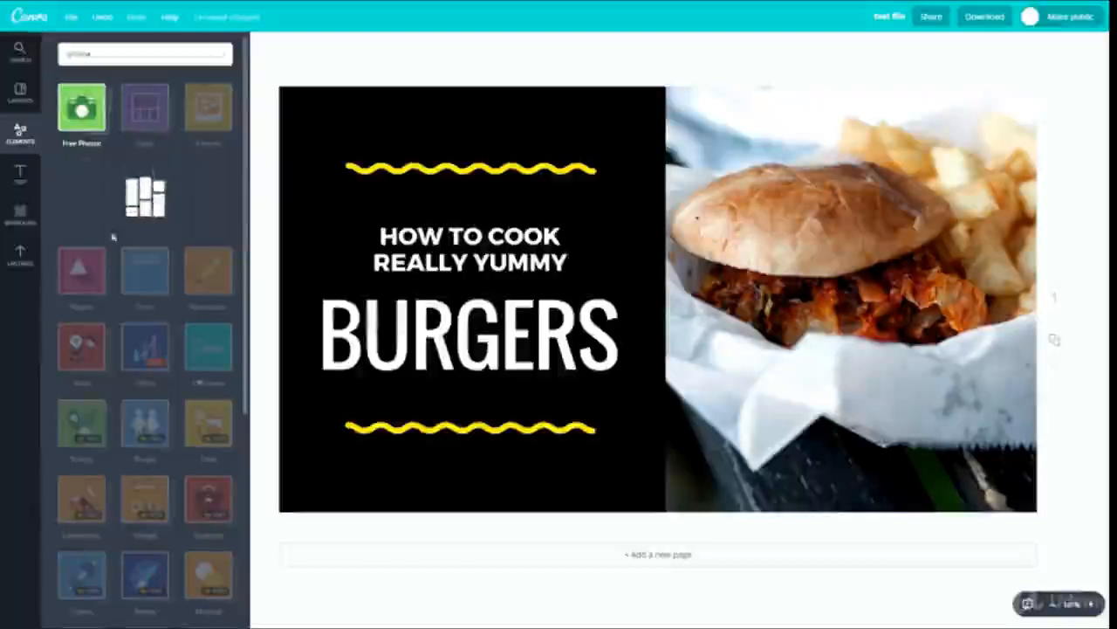
click(144, 110)
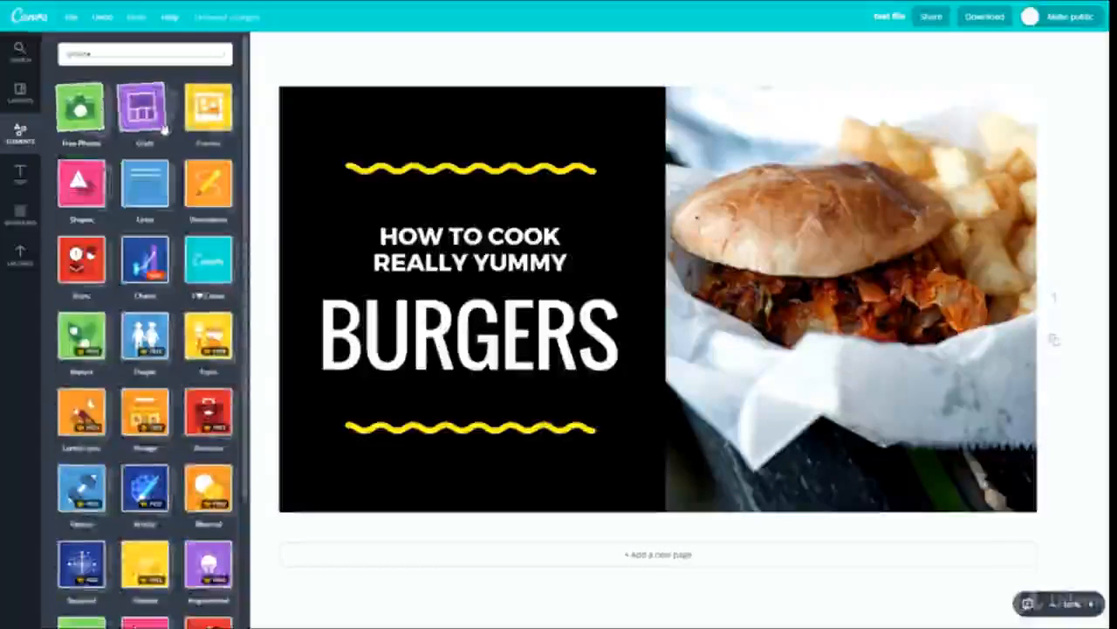
click(142, 113)
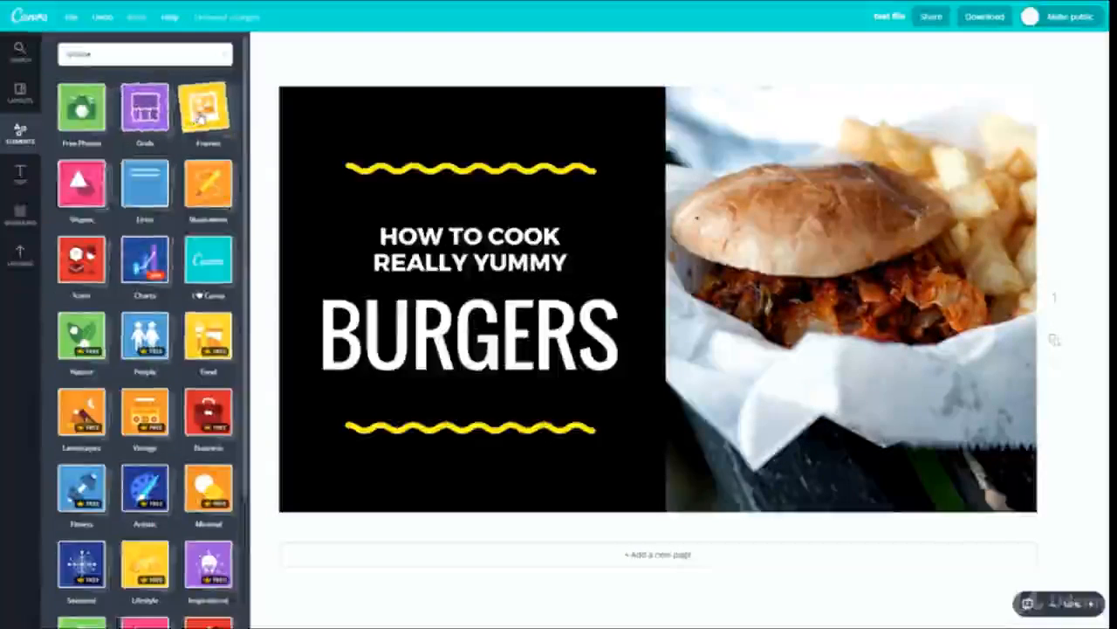
click(202, 113)
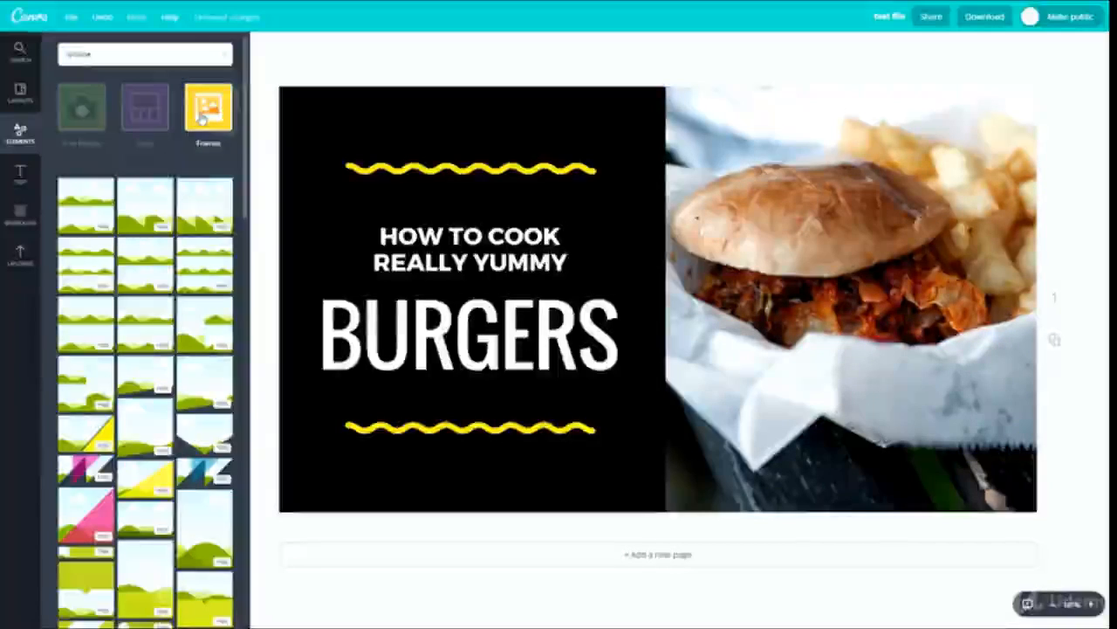
click(208, 135)
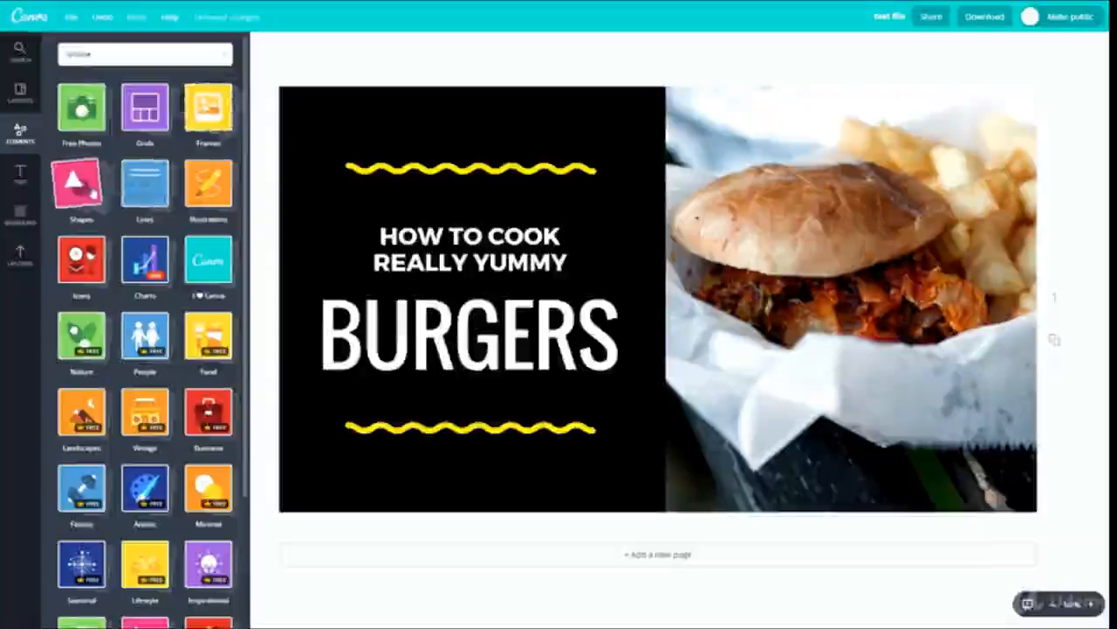
- Examine the Shapes and Lines element collections and close them again
click(81, 179)
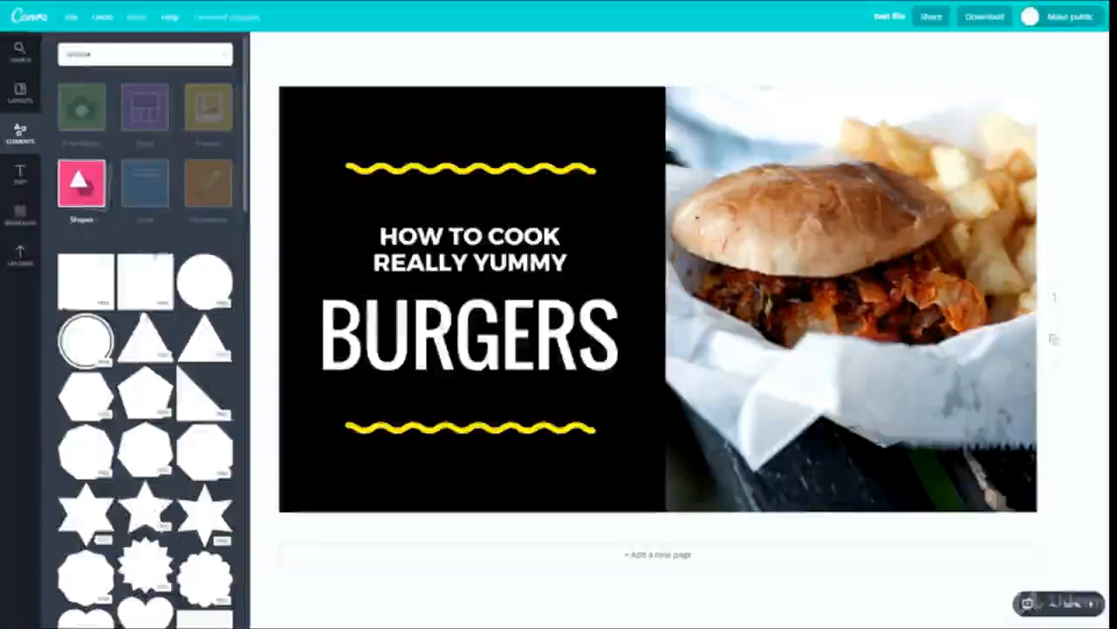
click(78, 186)
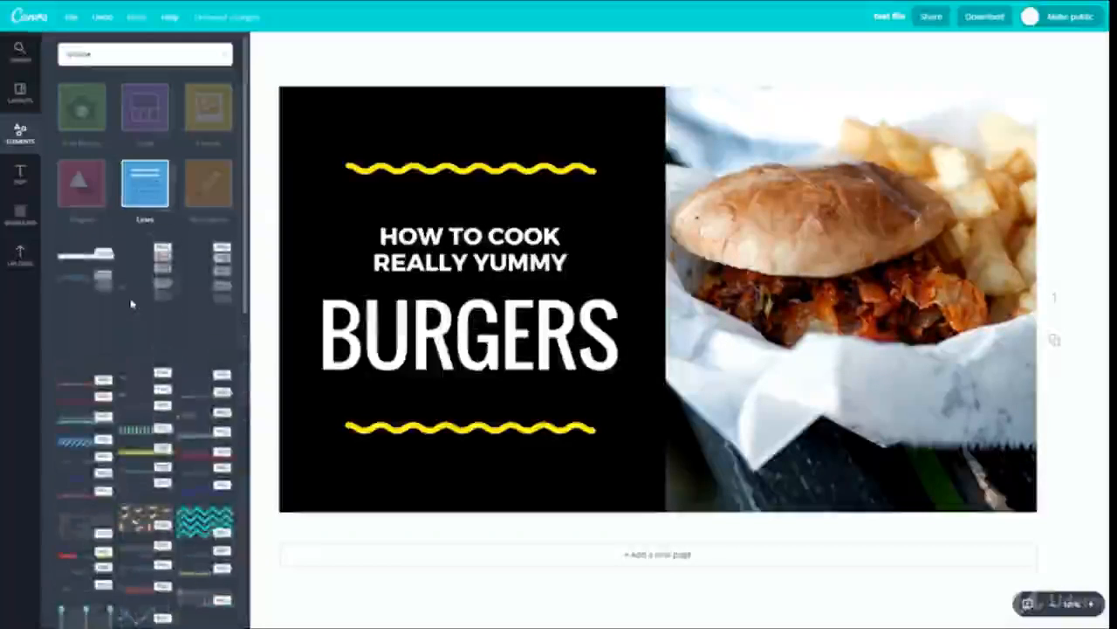
scroll(164, 338, down, 5)
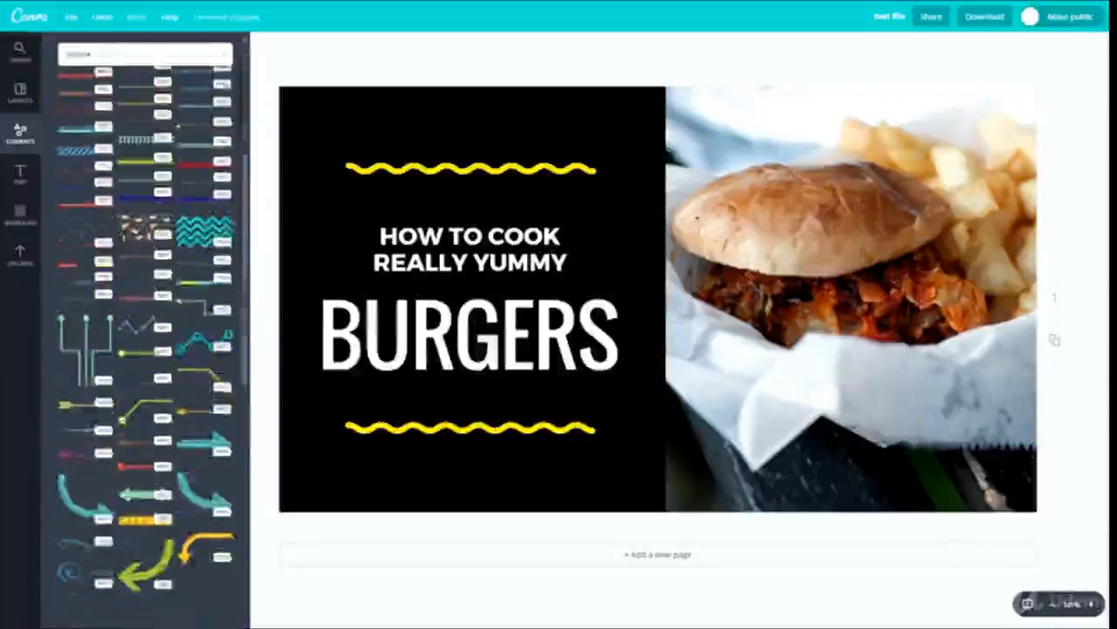
scroll(161, 305, up, 5)
scroll(158, 262, down, 1)
scroll(155, 218, up, 1)
click(155, 199)
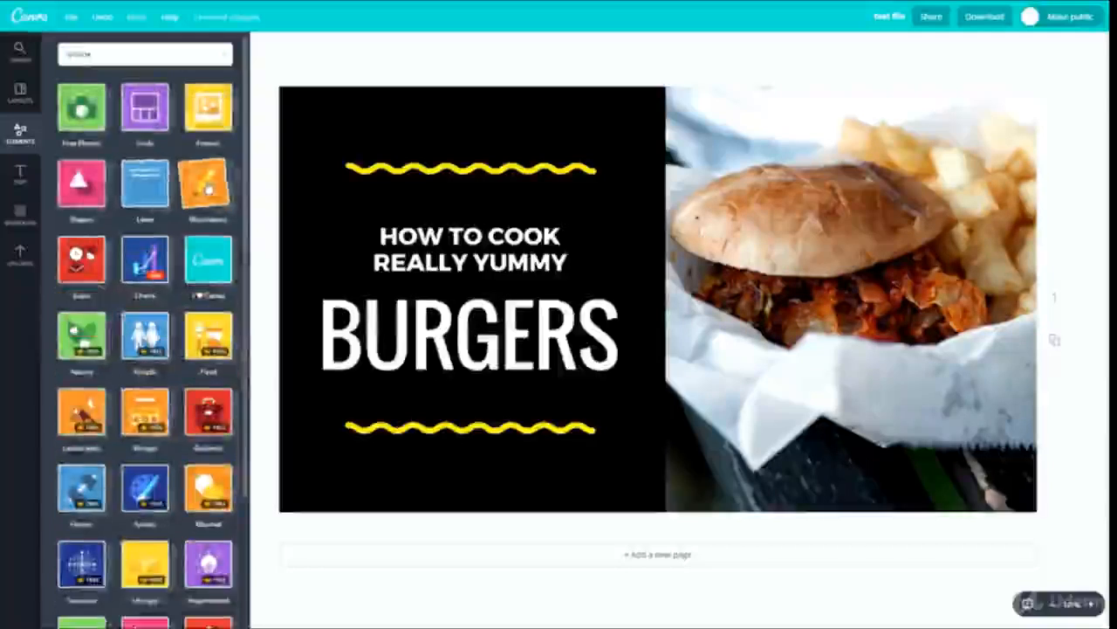
- Look through the Illustrations element collection and close it
click(208, 183)
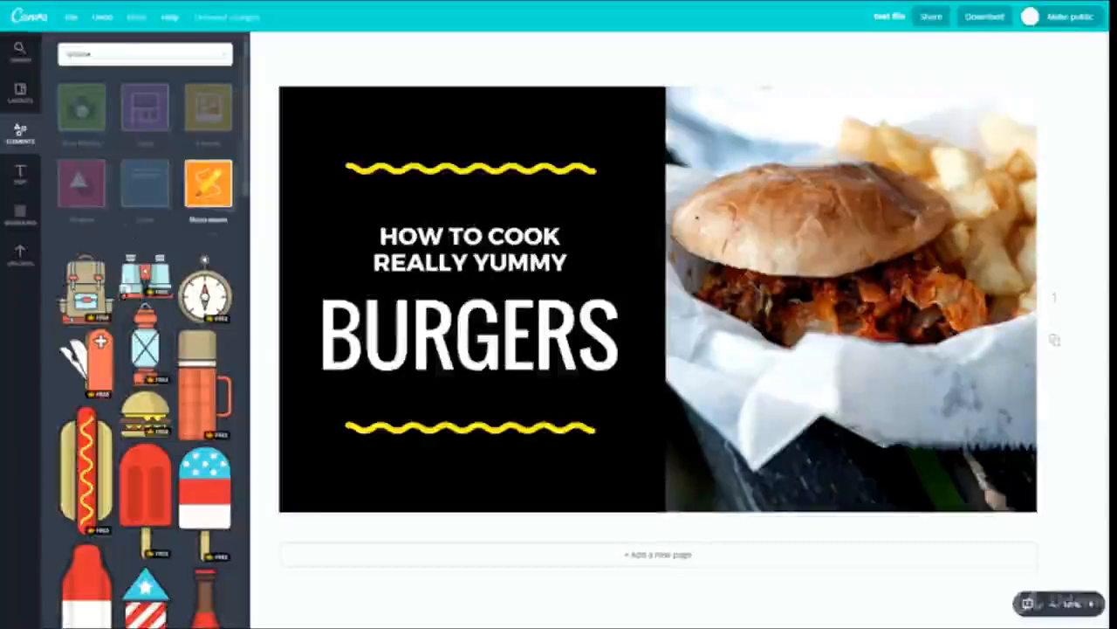
scroll(153, 316, down, 5)
scroll(156, 313, up, 10)
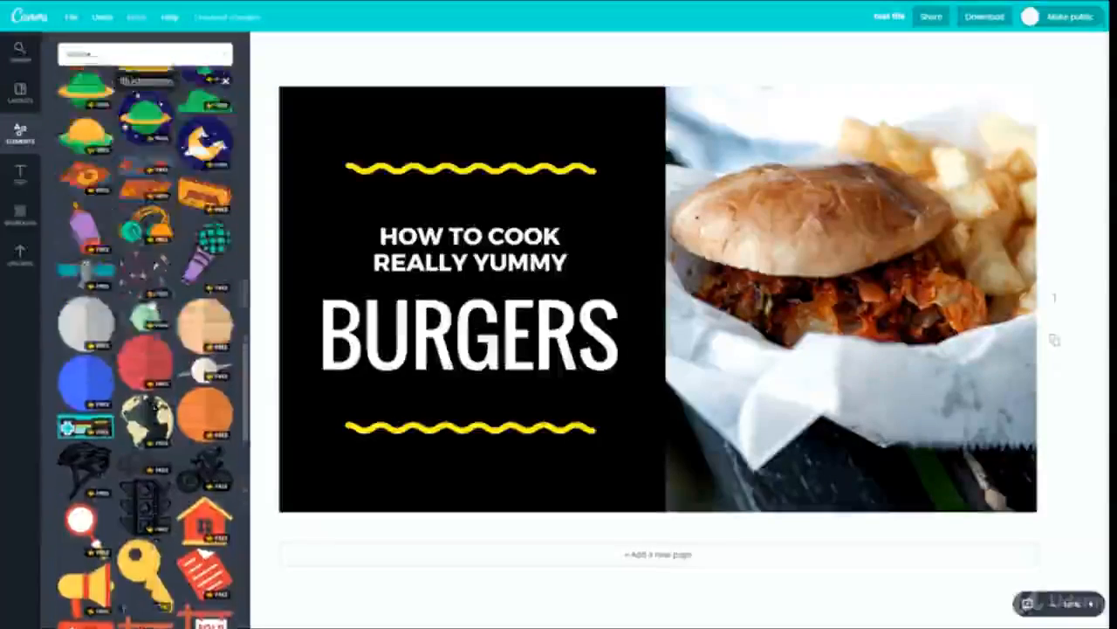
click(223, 183)
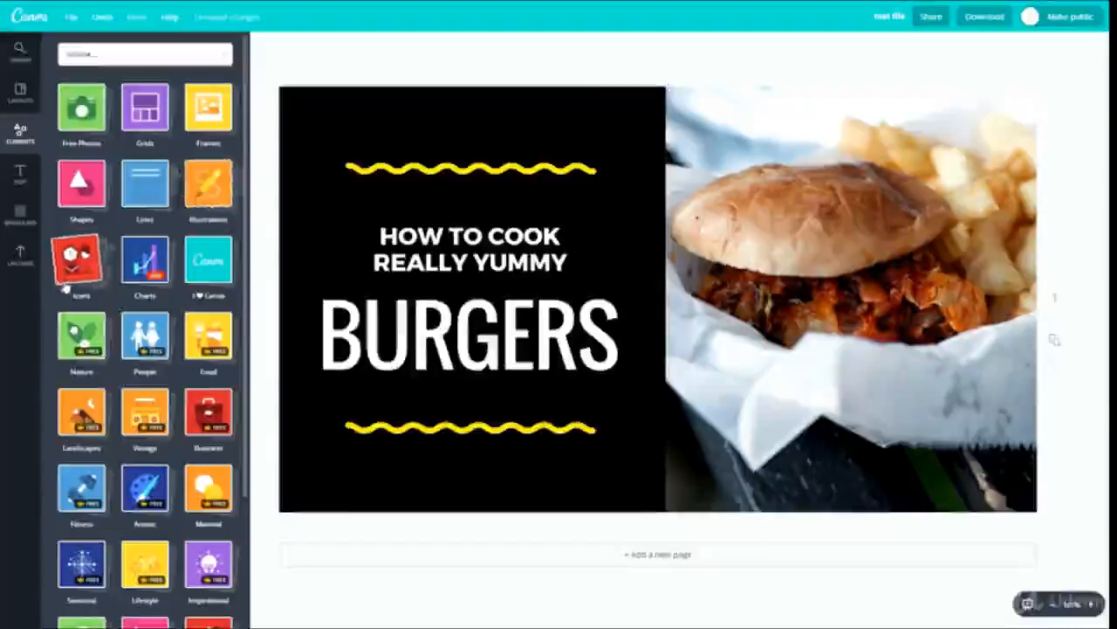
- Look through the whole Icons element collection and return to the category overview
click(79, 261)
click(77, 266)
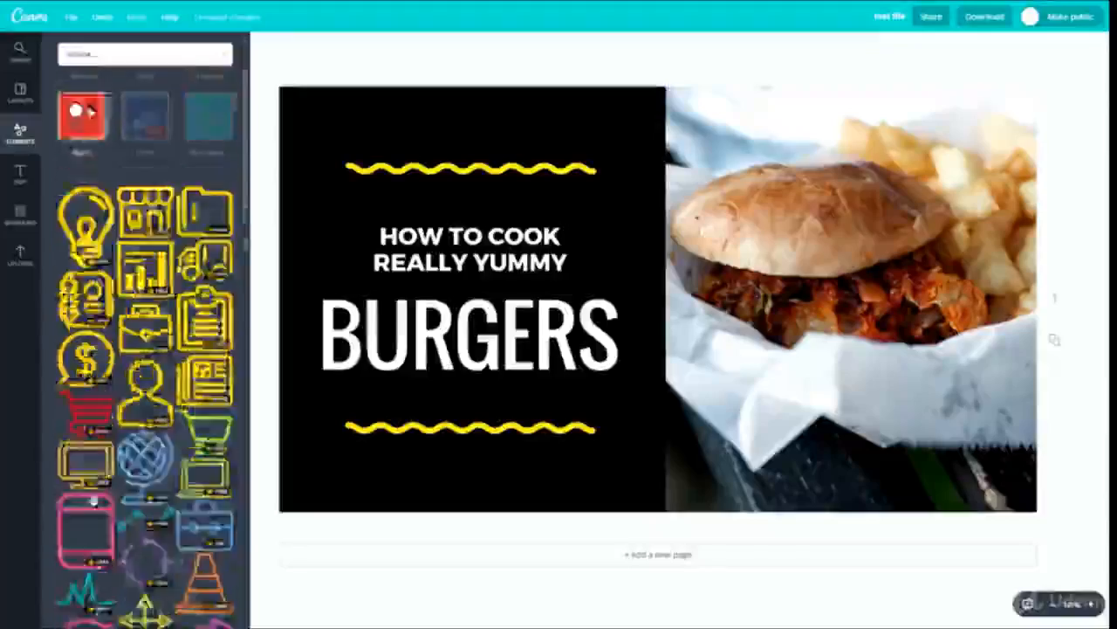
scroll(110, 478, down, 5)
scroll(131, 492, up, 8)
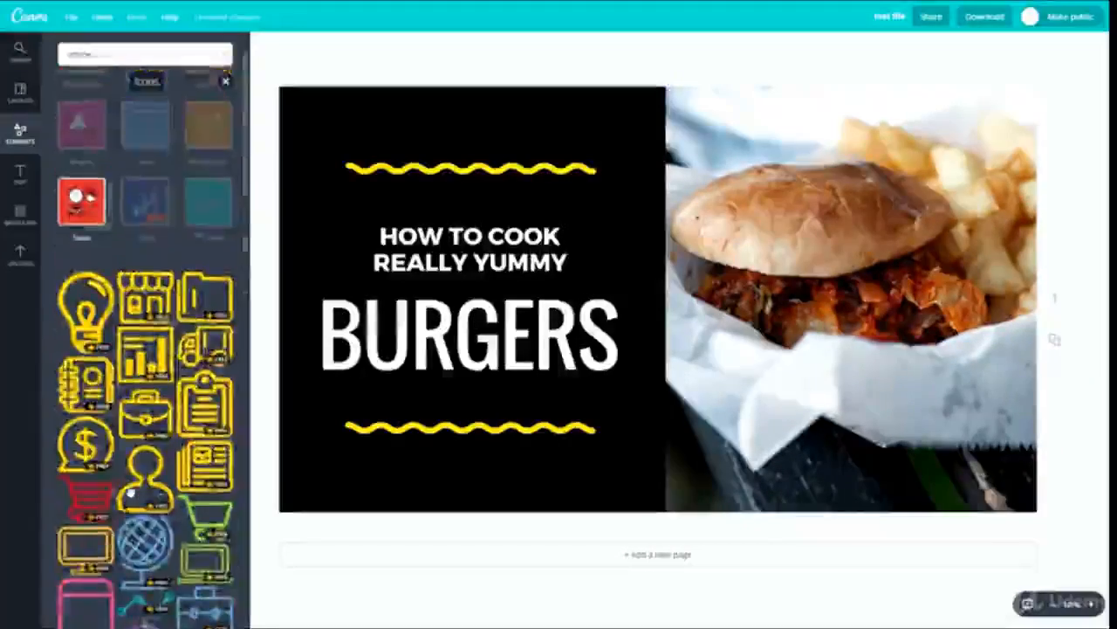
scroll(95, 491, down, 13)
scroll(131, 458, down, 15)
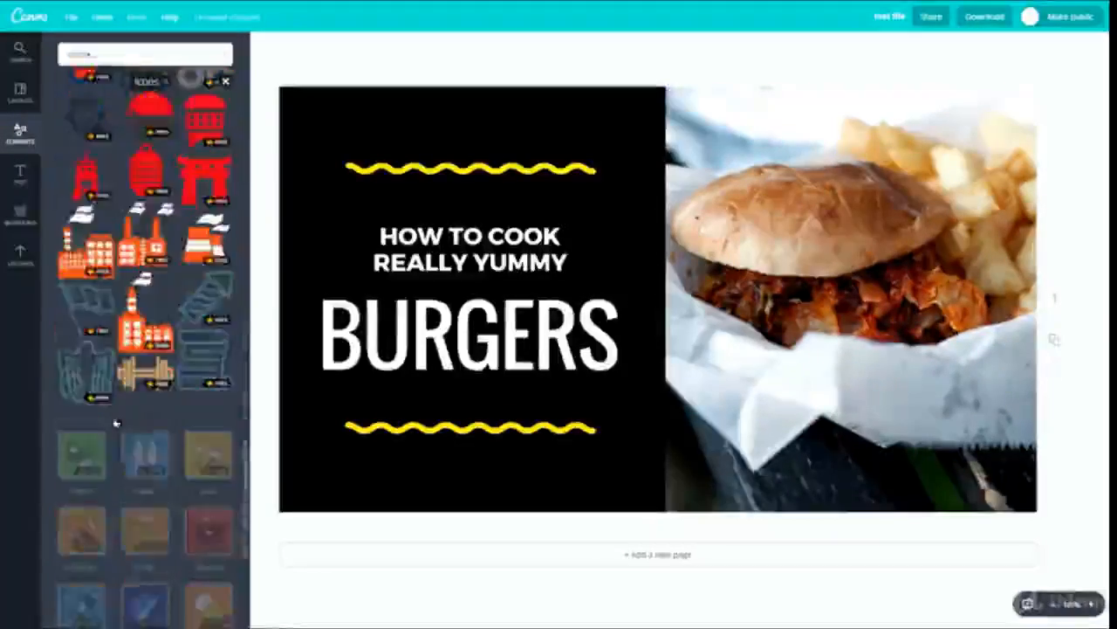
scroll(179, 340, up, 15)
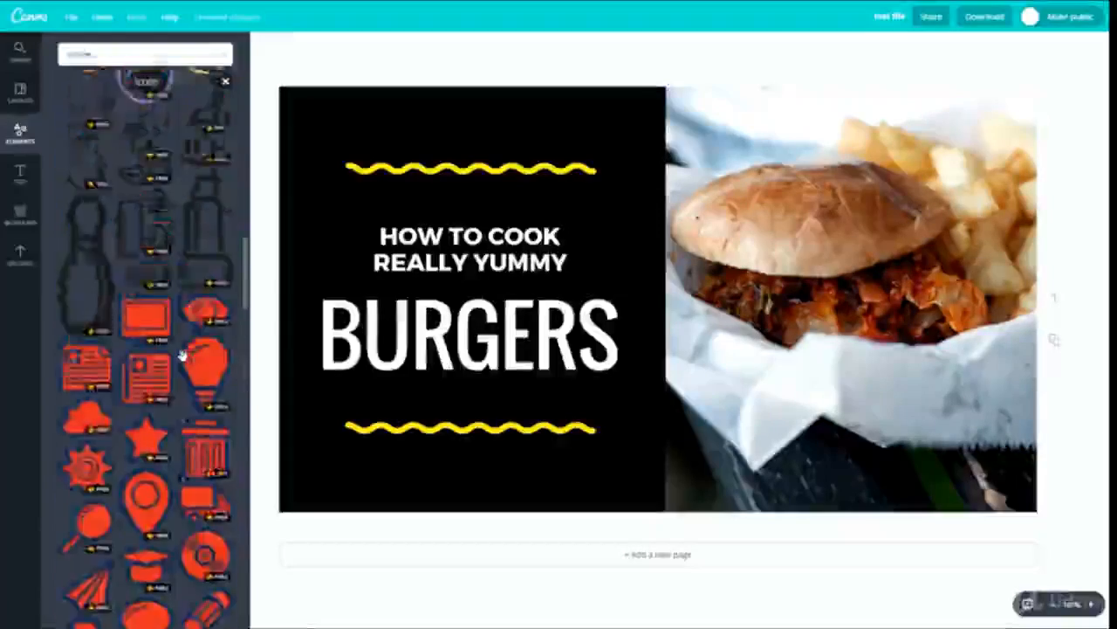
scroll(183, 358, up, 2)
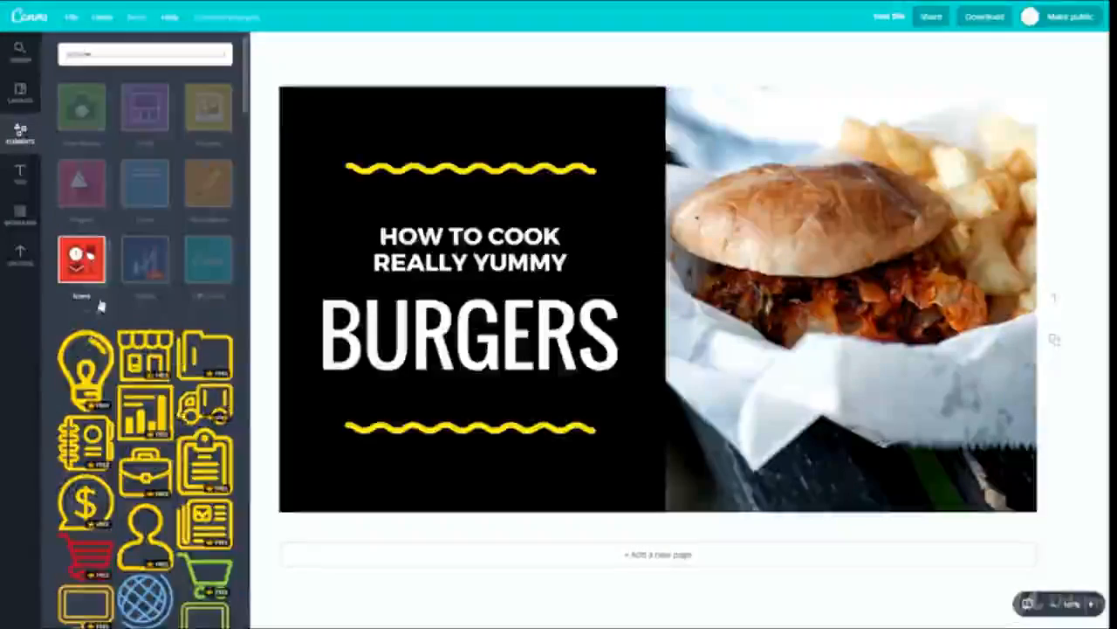
click(83, 261)
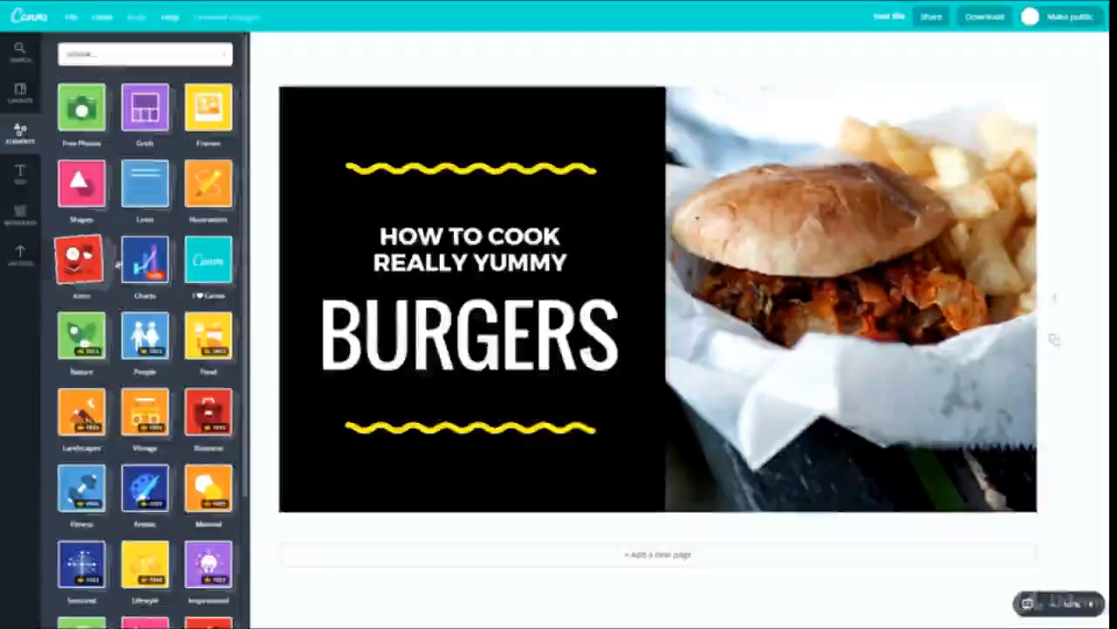
- Add the first blue bar chart from the Charts collection to the middle of the page
click(145, 260)
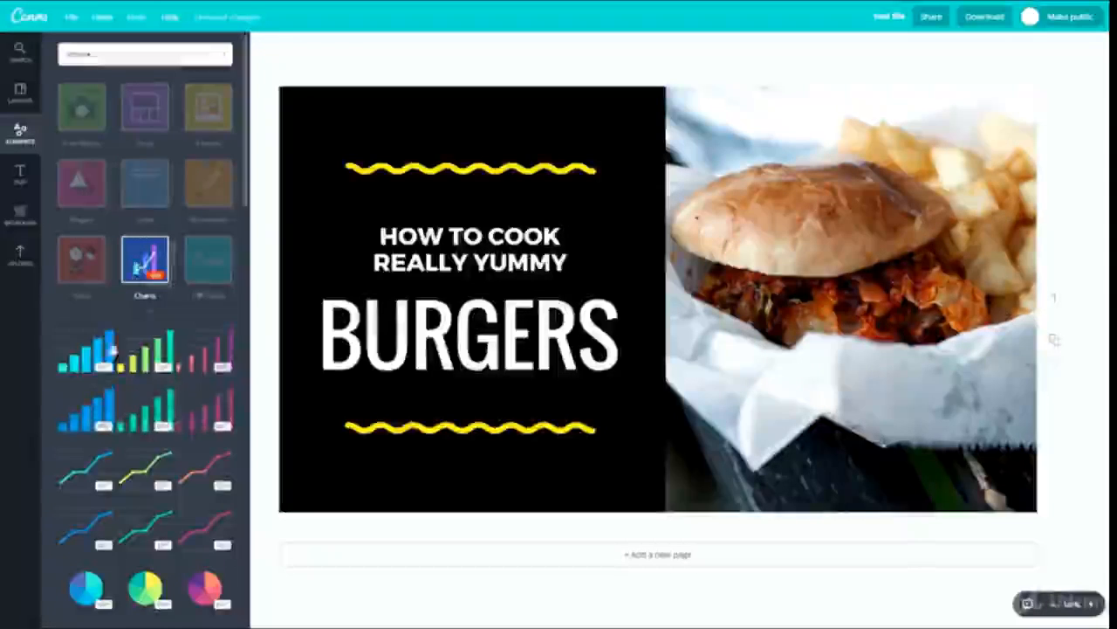
drag(93, 364, 622, 269)
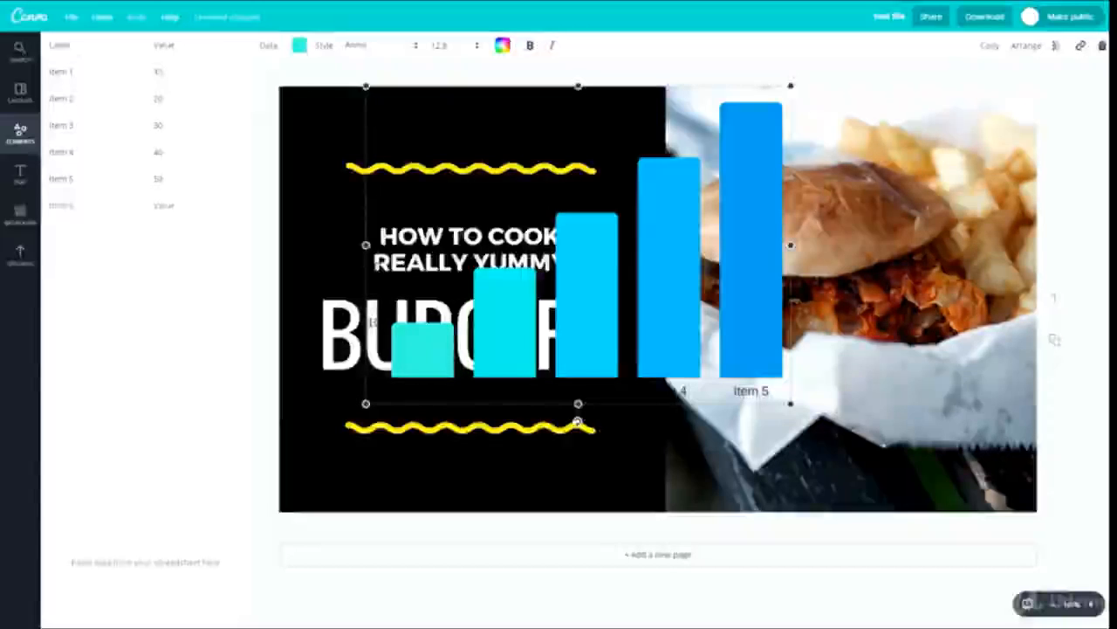
- Delete the blue bar chart from the page and close the Charts collection
click(381, 205)
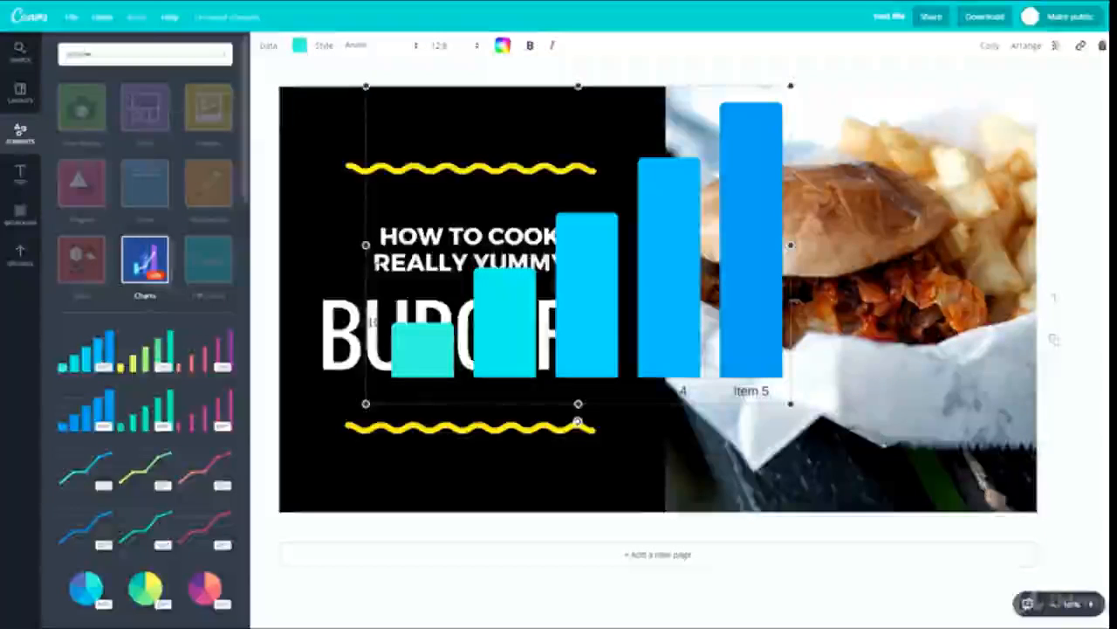
drag(592, 294, 580, 352)
key(Delete)
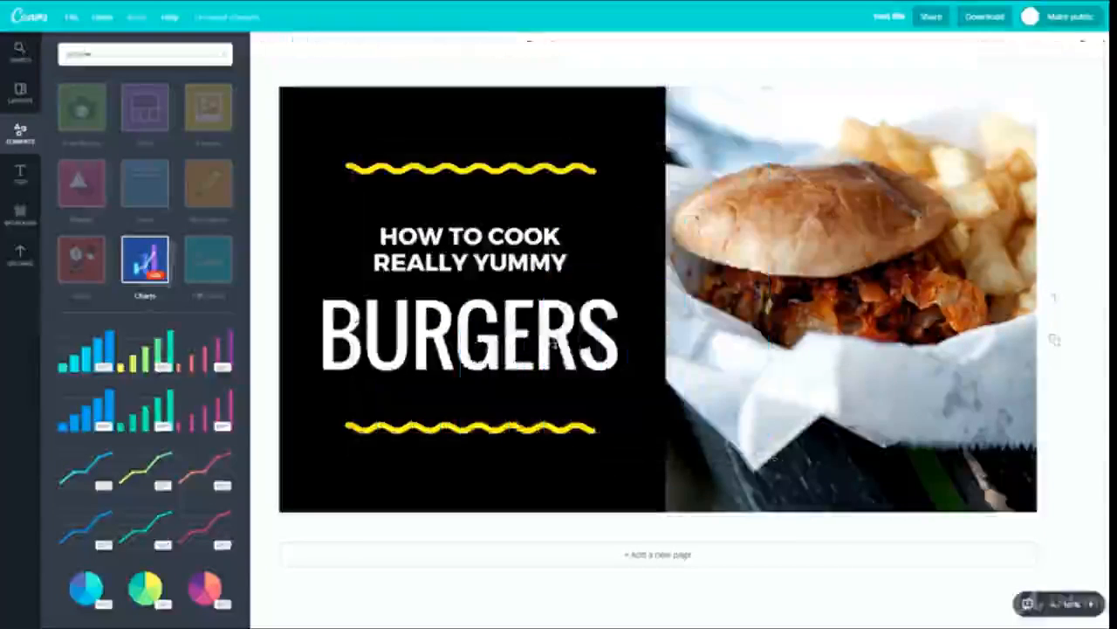
click(146, 267)
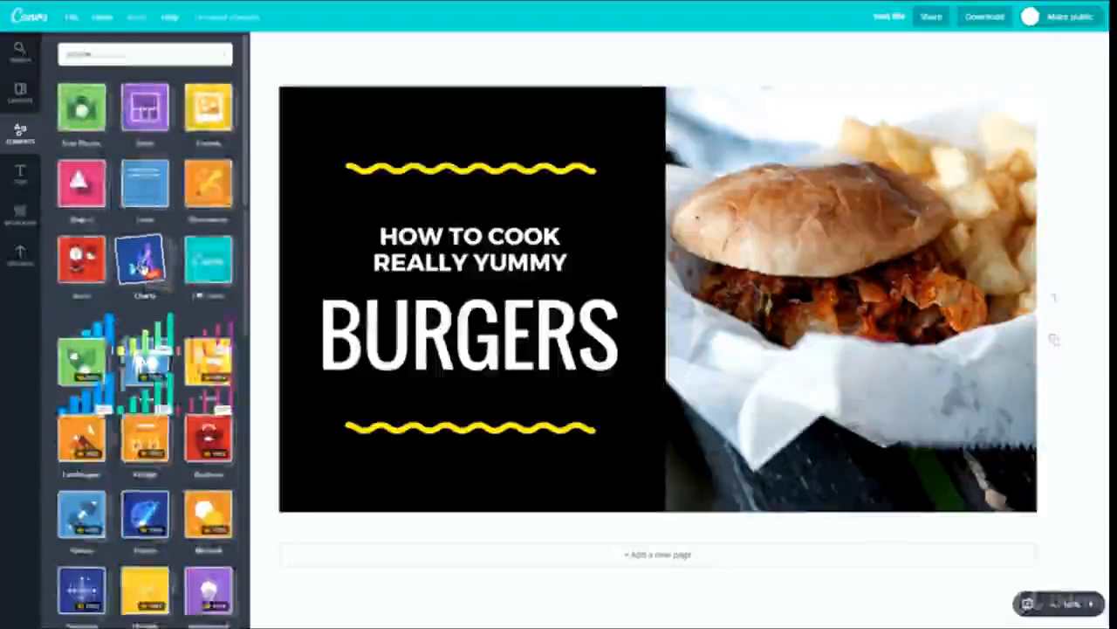
- Look through the I ♥ Canva element collection and close it
click(208, 259)
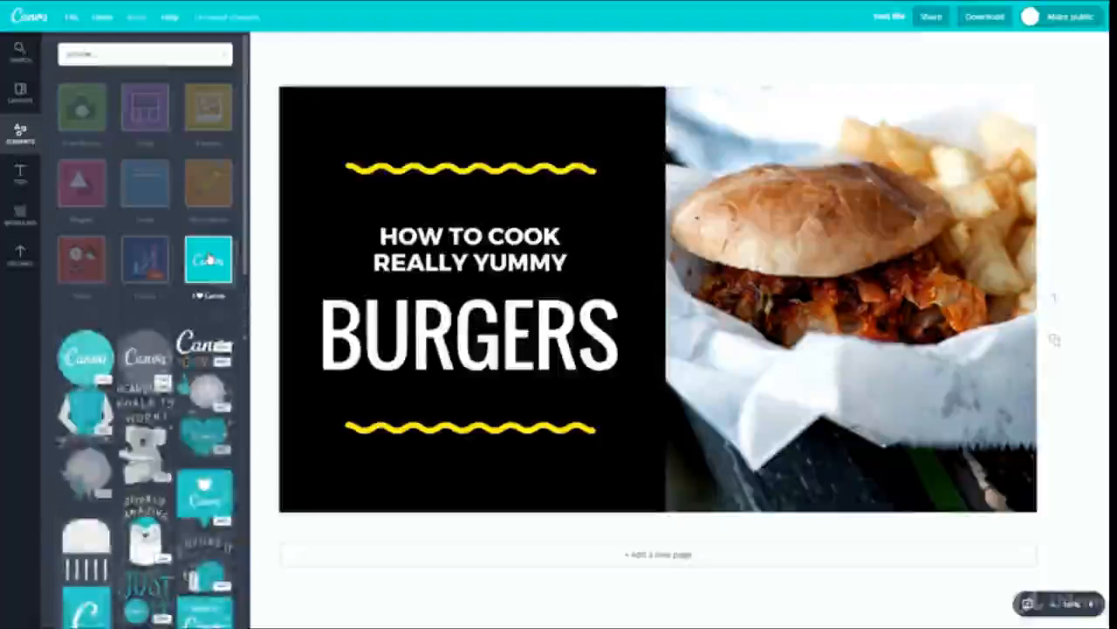
scroll(125, 380, down, 6)
scroll(136, 417, up, 2)
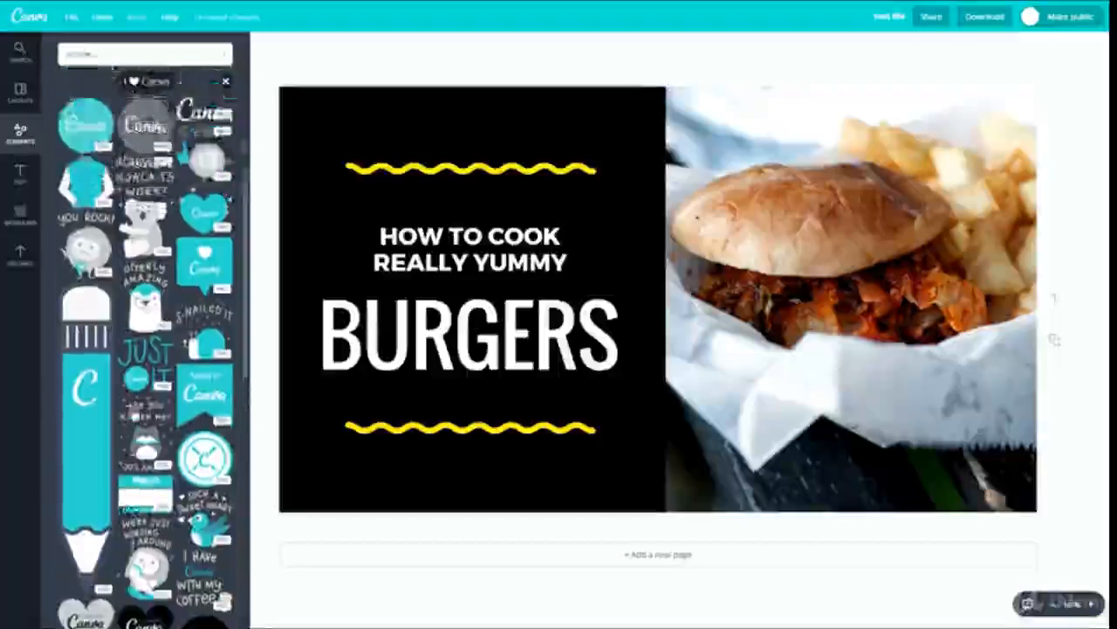
scroll(136, 417, up, 3)
scroll(173, 356, down, 4)
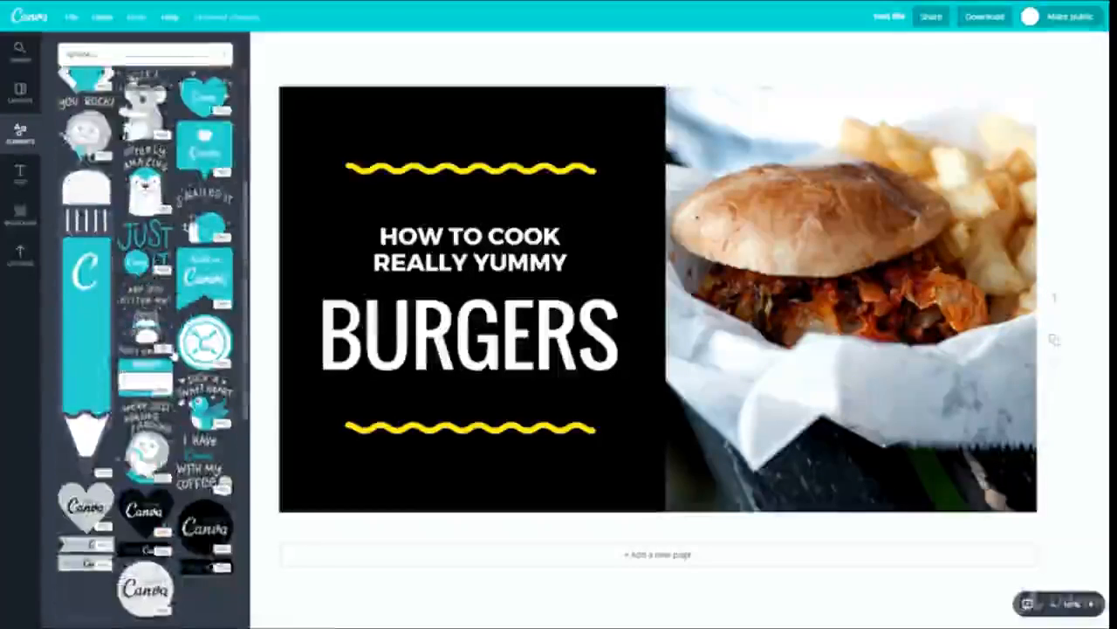
scroll(174, 357, down, 5)
scroll(174, 356, up, 8)
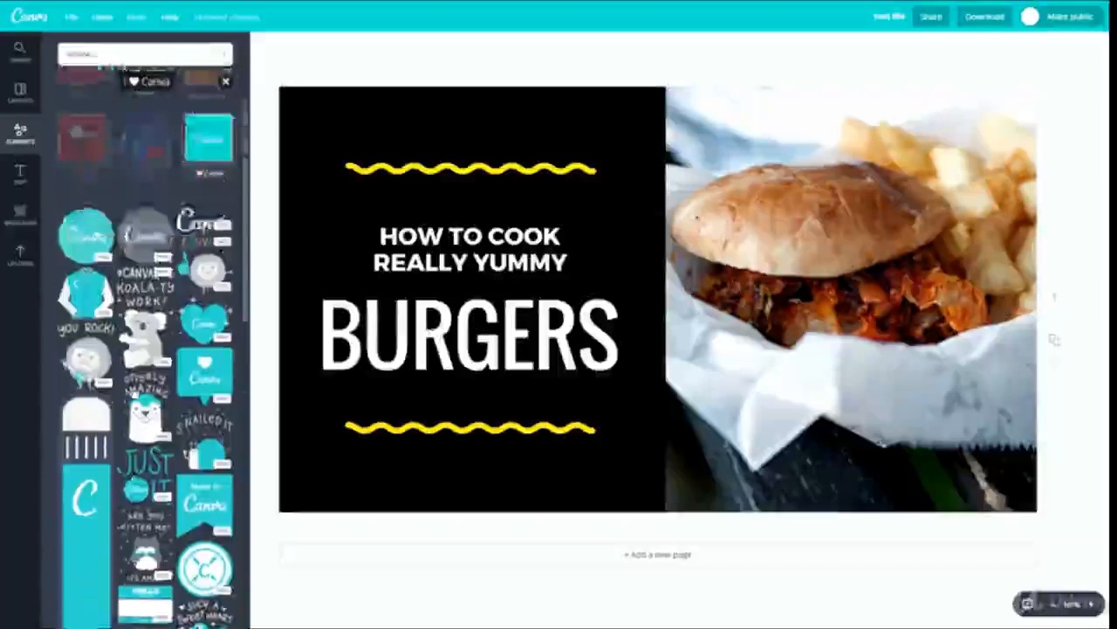
scroll(149, 349, up, 1)
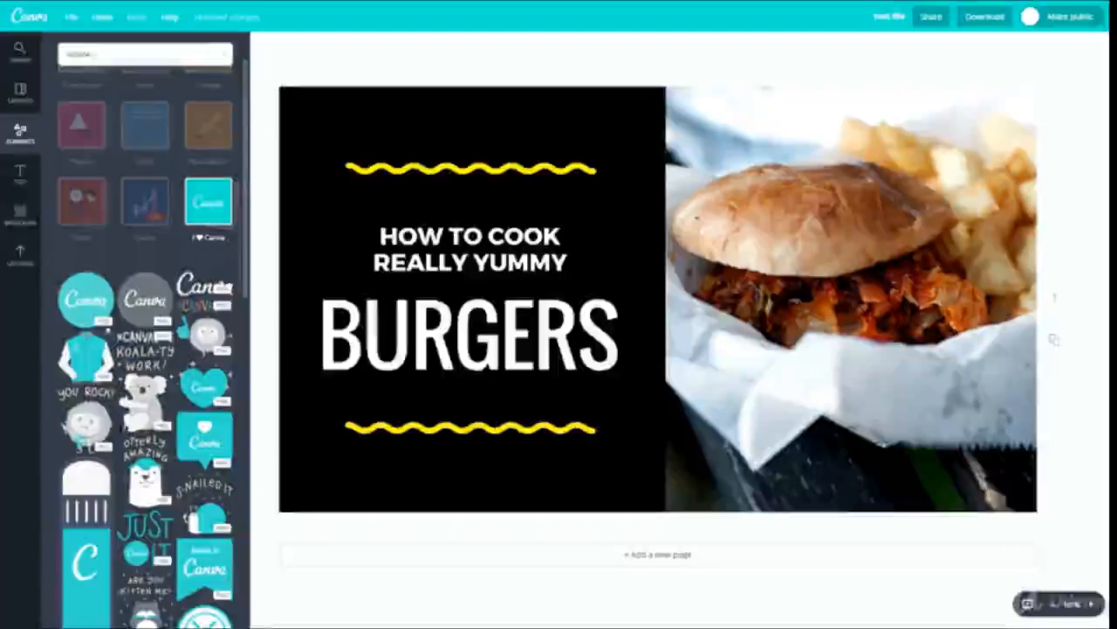
click(192, 247)
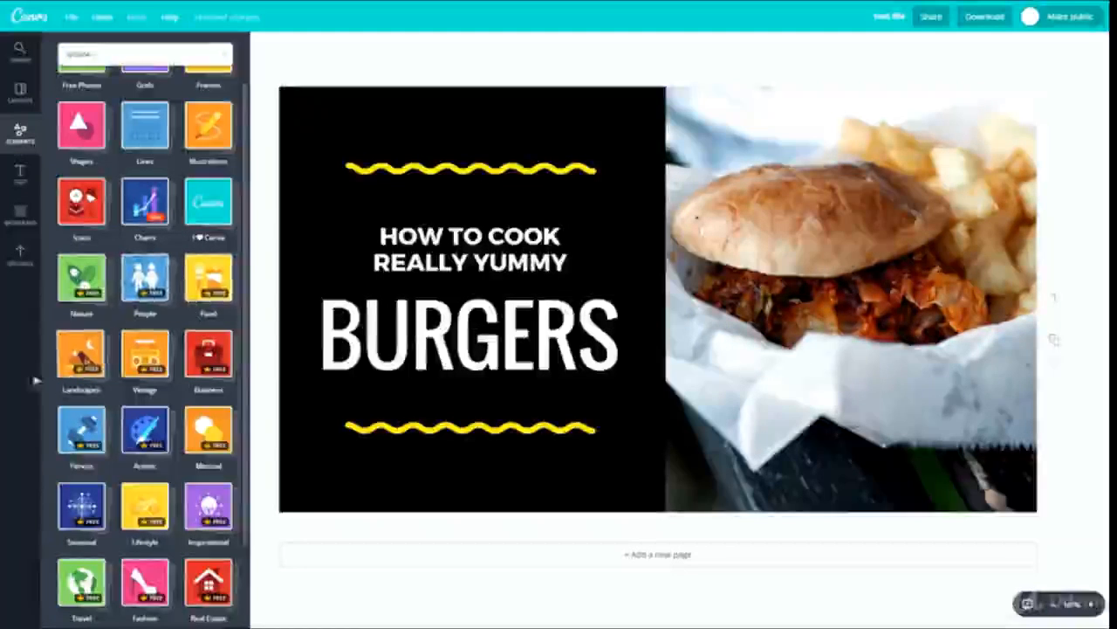
- Look over the remaining element categories, briefly opening the People, I ♥ Canva and Food collections
scroll(218, 417, down, 2)
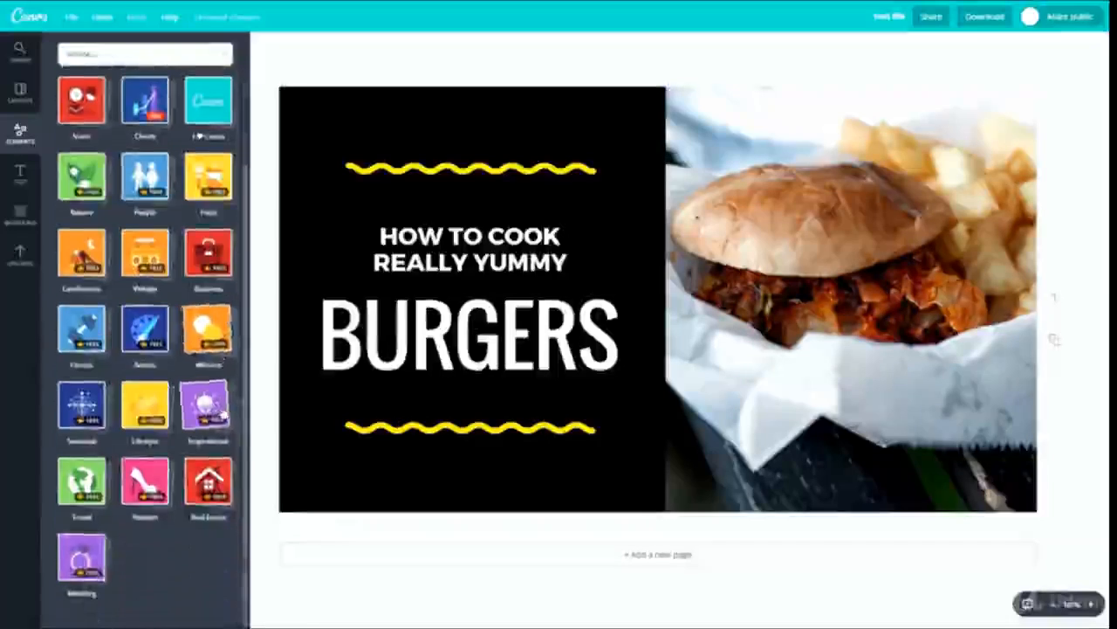
scroll(157, 314, up, 2)
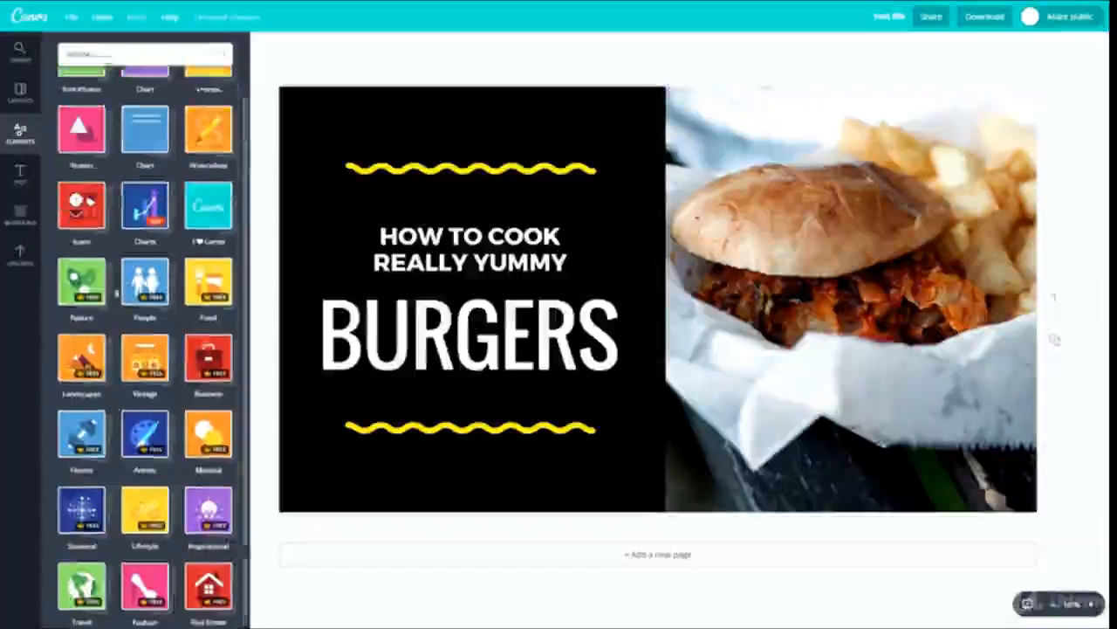
click(145, 339)
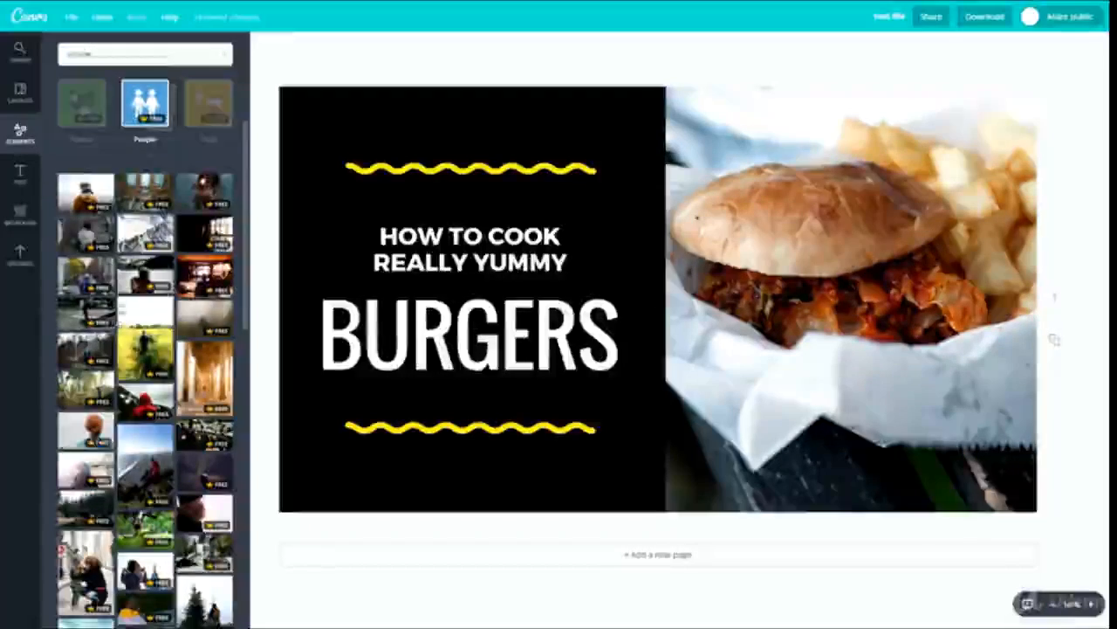
click(137, 142)
scroll(196, 144, up, 1)
click(200, 153)
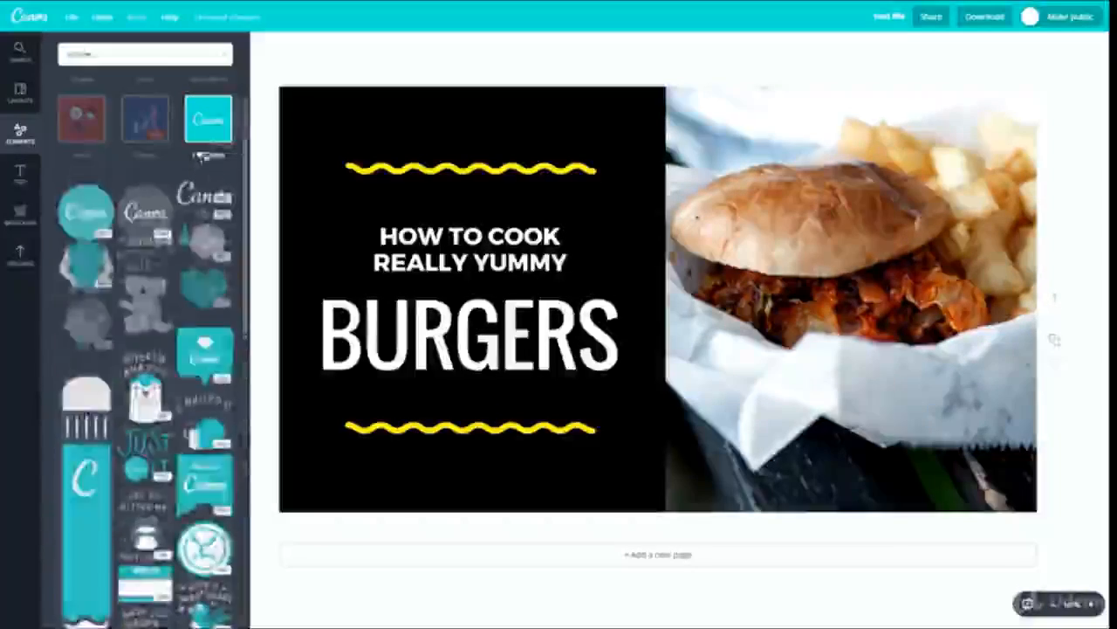
click(200, 155)
click(212, 210)
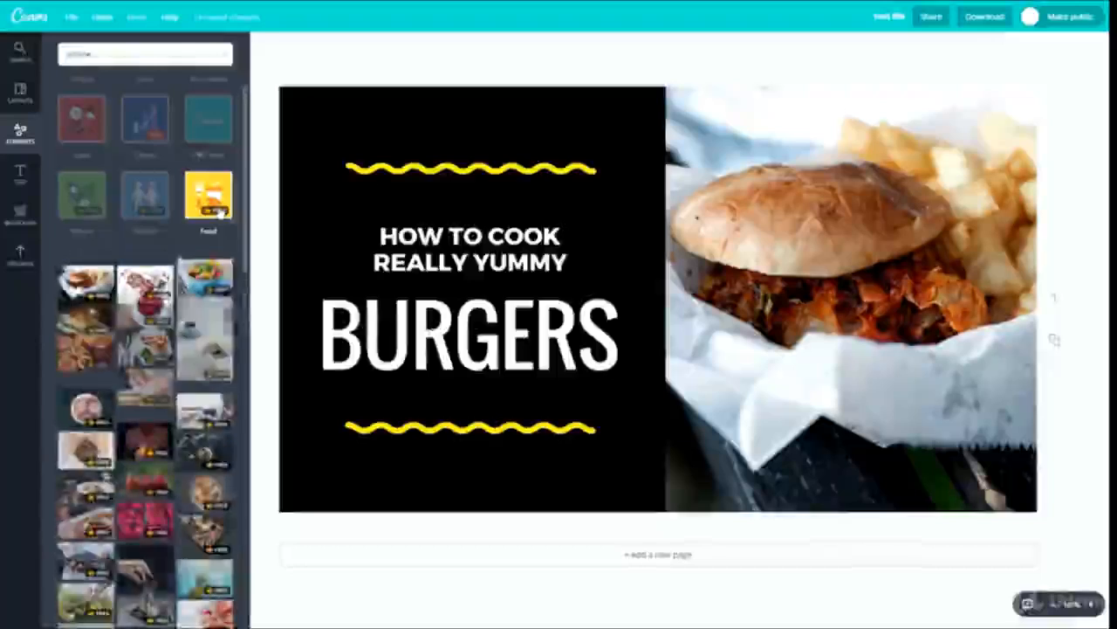
click(217, 208)
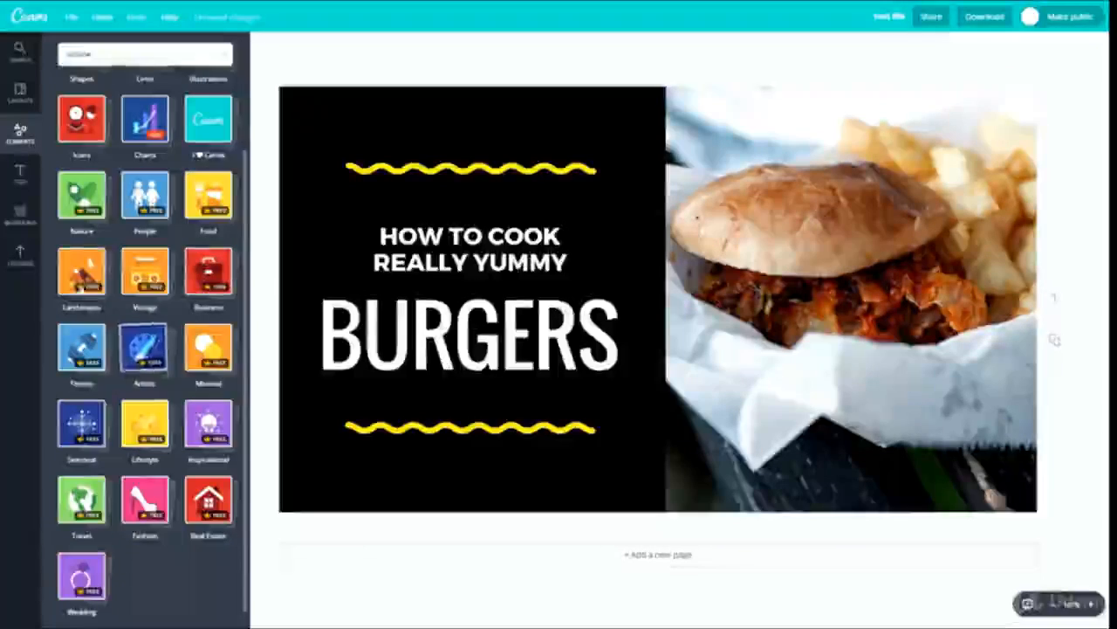
- Add the default heading, subheading and body text one below another over the burger photo
click(26, 185)
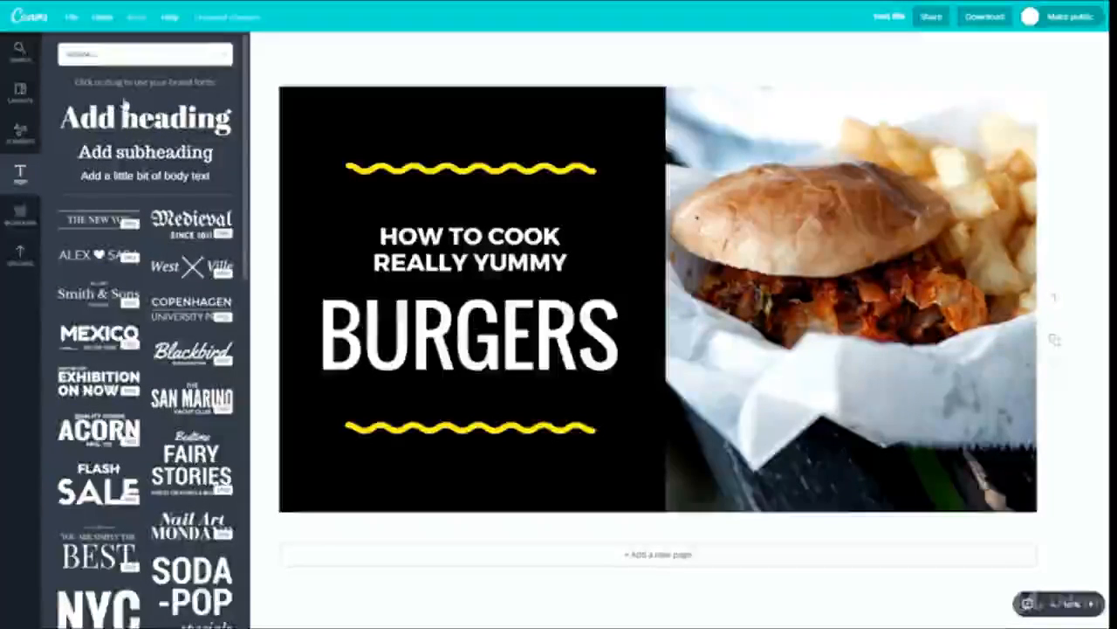
drag(125, 105, 790, 241)
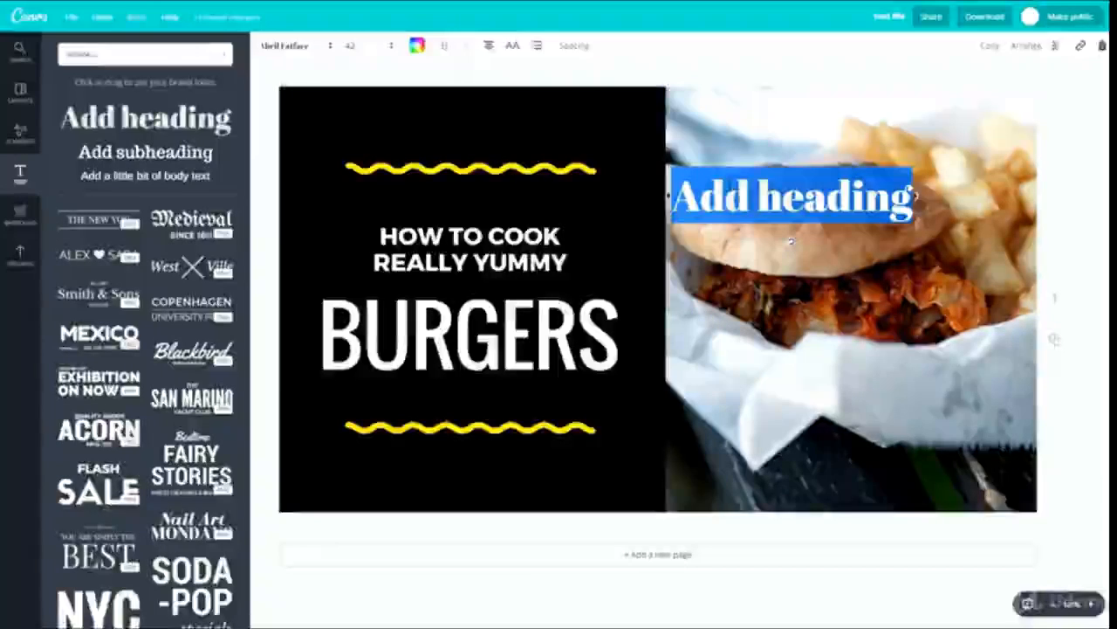
drag(145, 152, 829, 281)
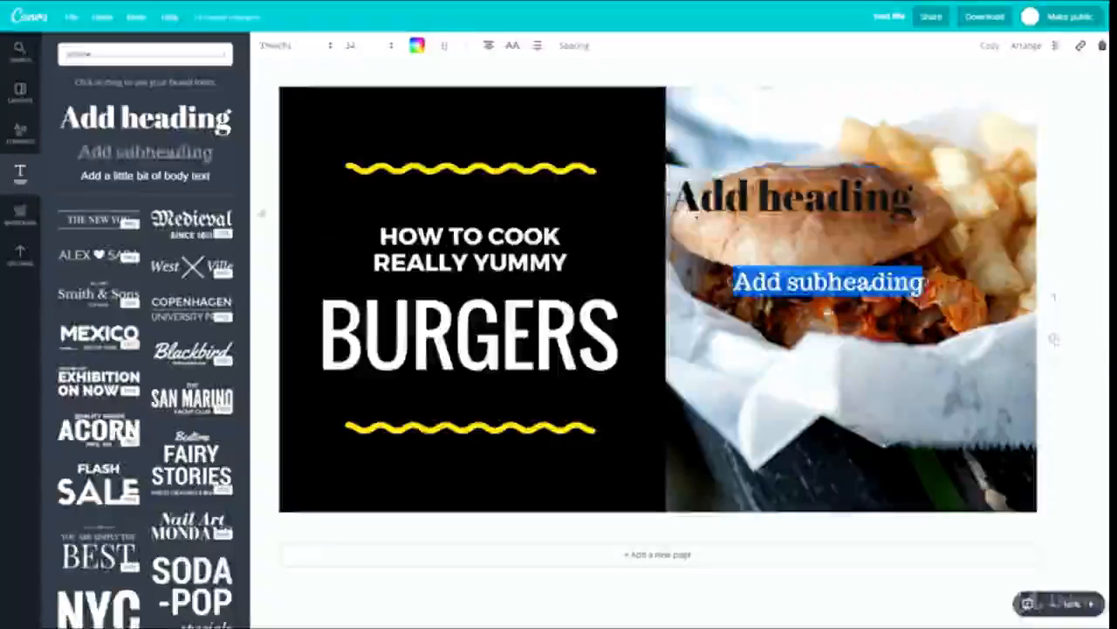
drag(145, 176, 815, 335)
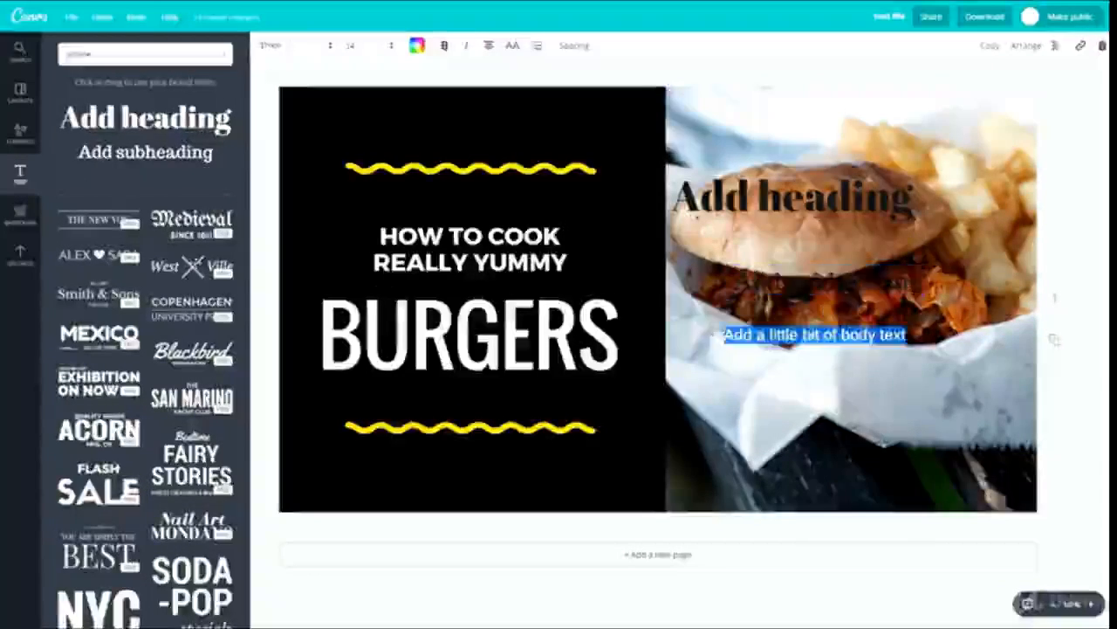
- Try the ELEVATE text template on the middle of the page and delete it again
scroll(129, 354, down, 3)
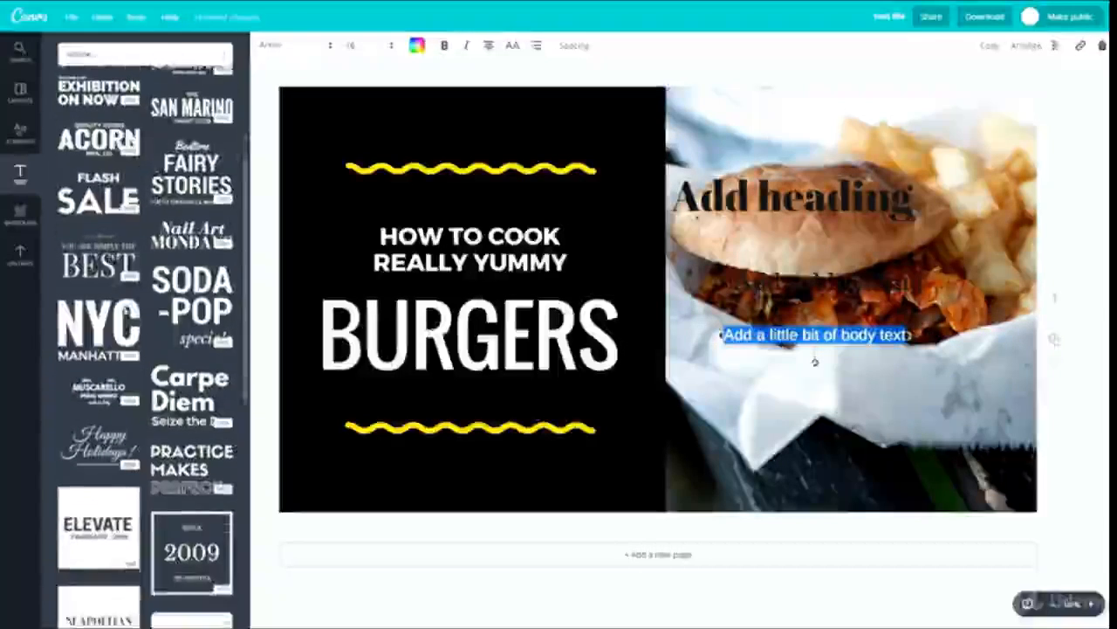
scroll(144, 345, down, 2)
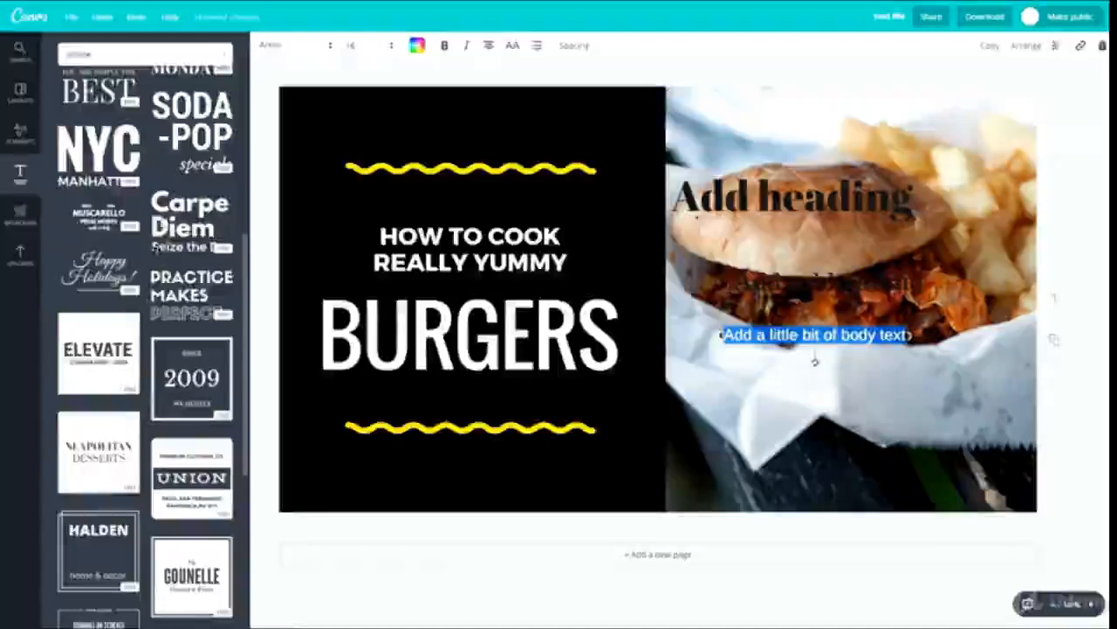
scroll(144, 297, down, 2)
drag(95, 181, 546, 300)
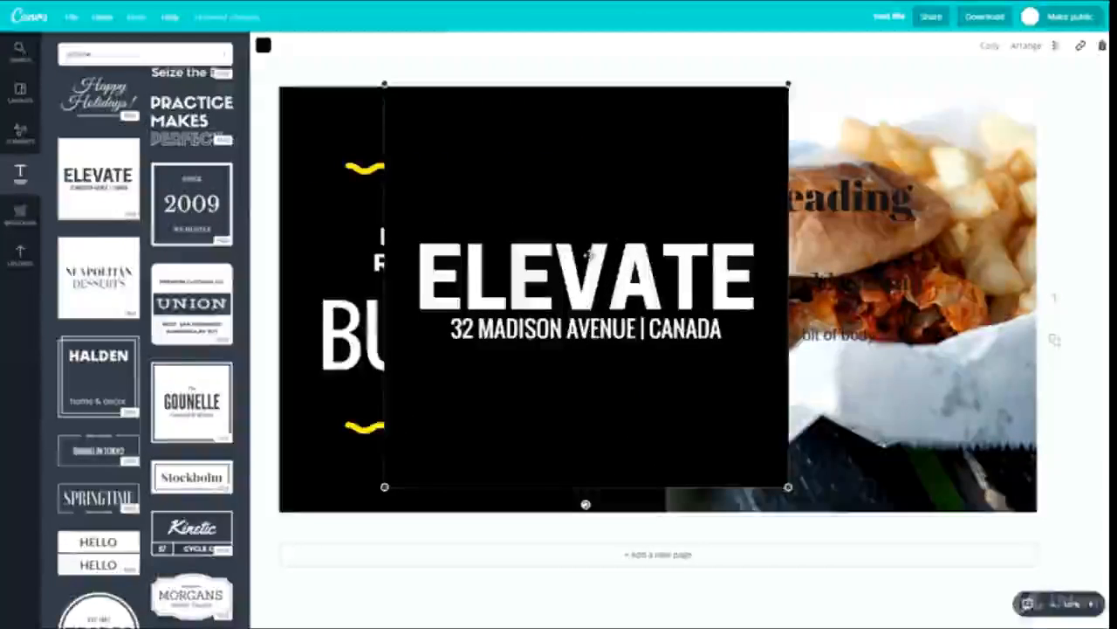
key(Delete)
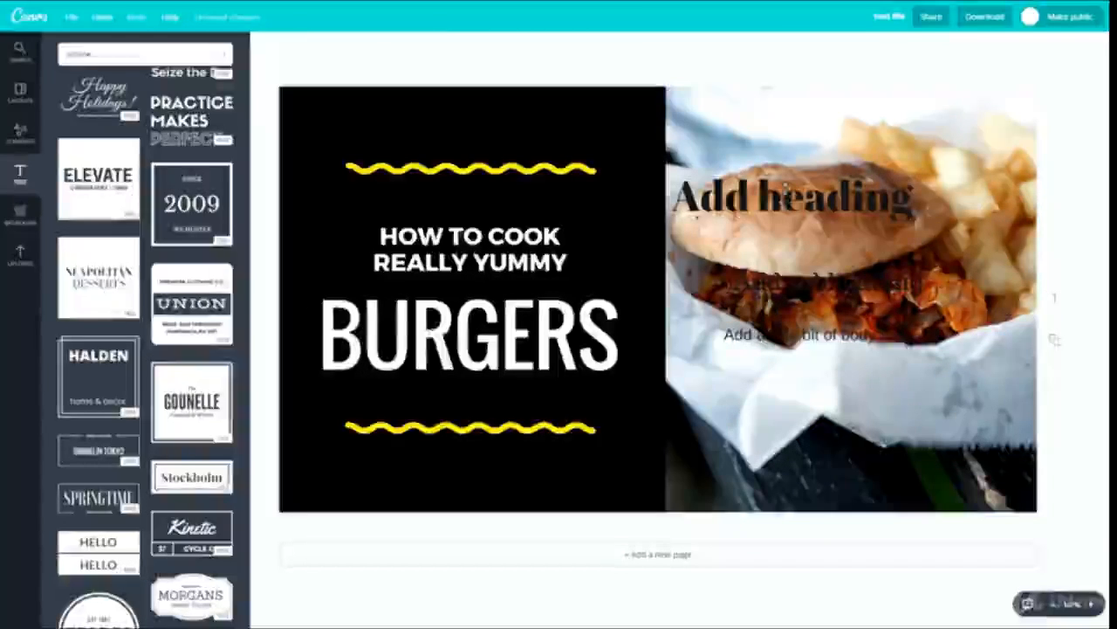
- Look at the font and size choices for the "Add heading" text and recolour it with the document's yellow
double_click(791, 242)
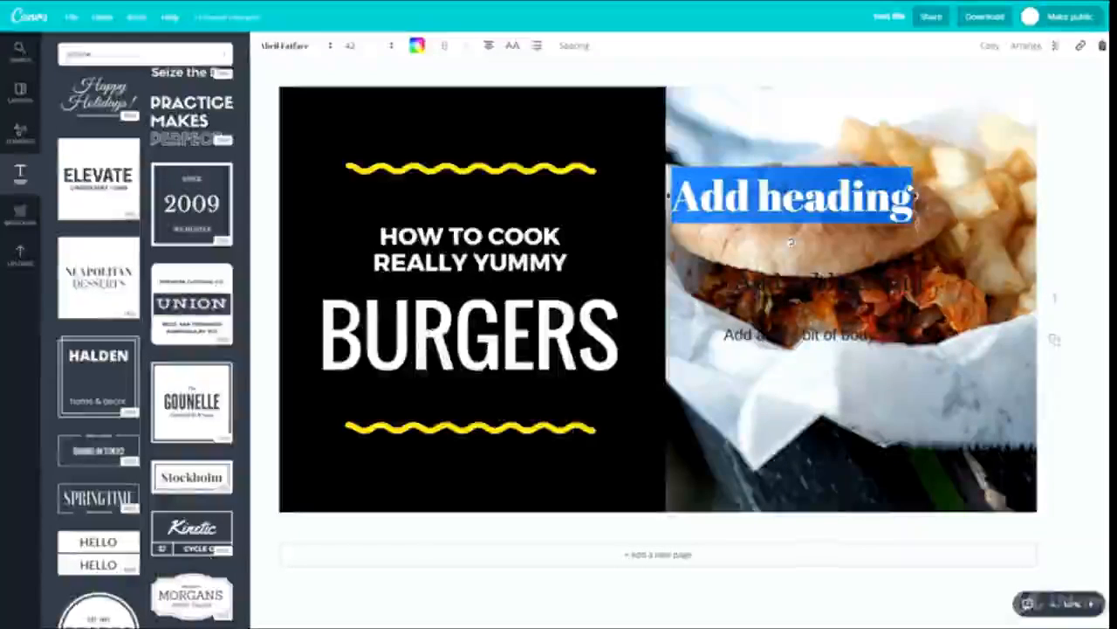
click(288, 45)
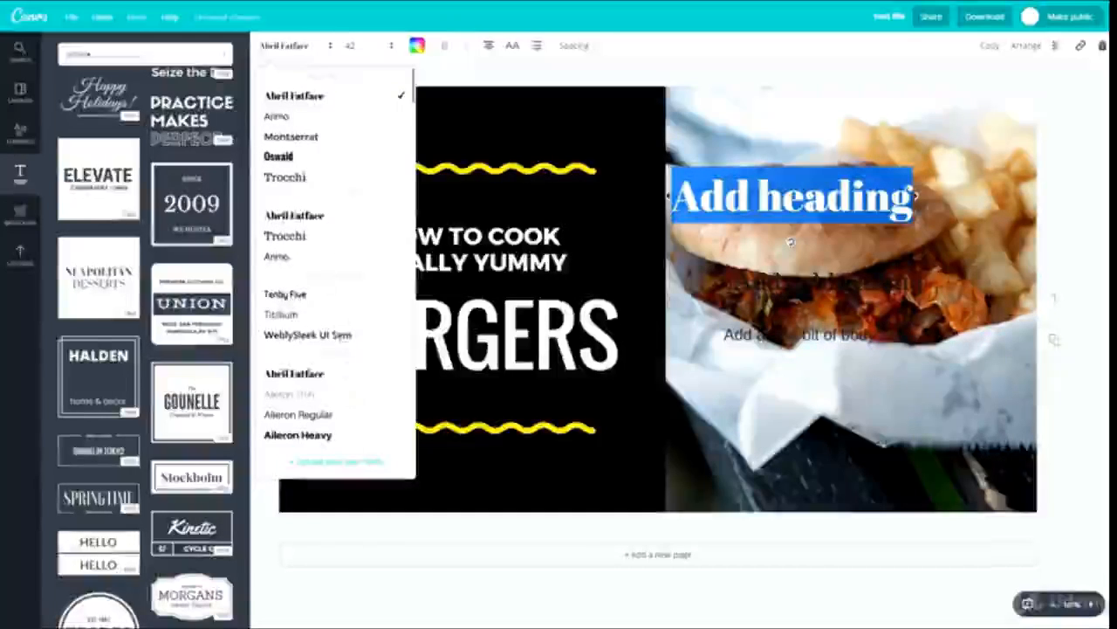
click(350, 45)
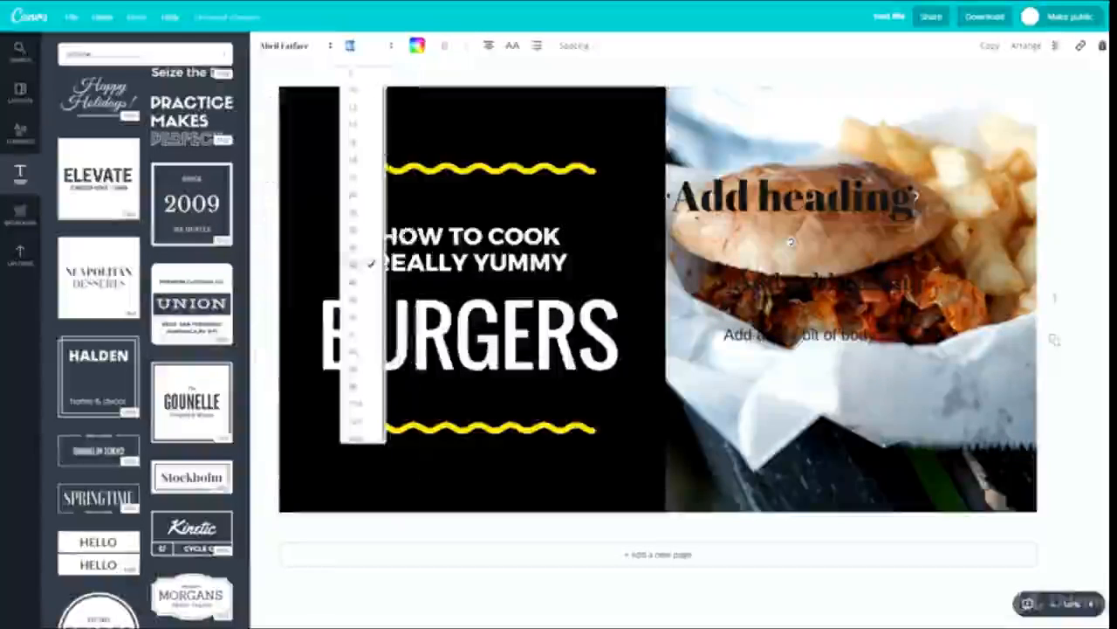
click(417, 45)
click(449, 101)
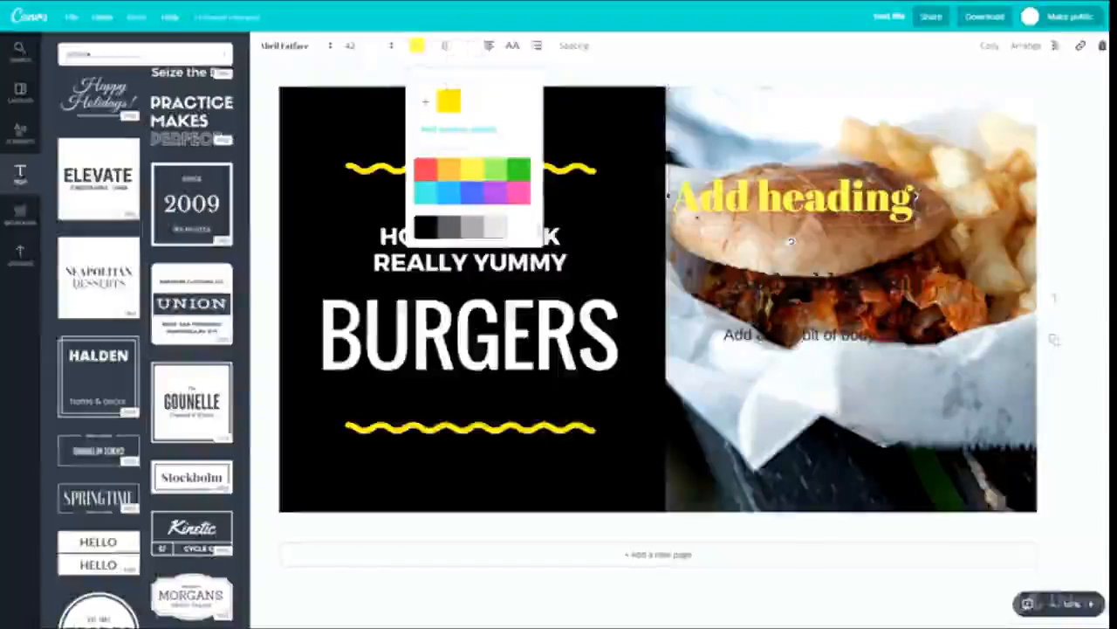
click(463, 52)
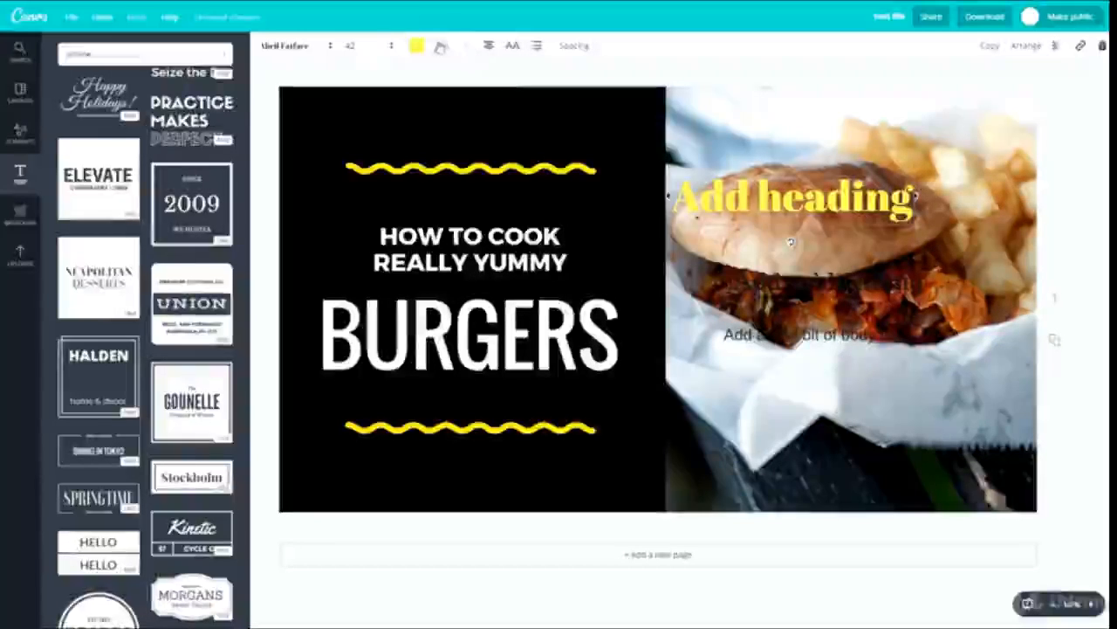
- Try different alignments and uppercase on the yellow heading, returning it to centred mixed case
click(487, 47)
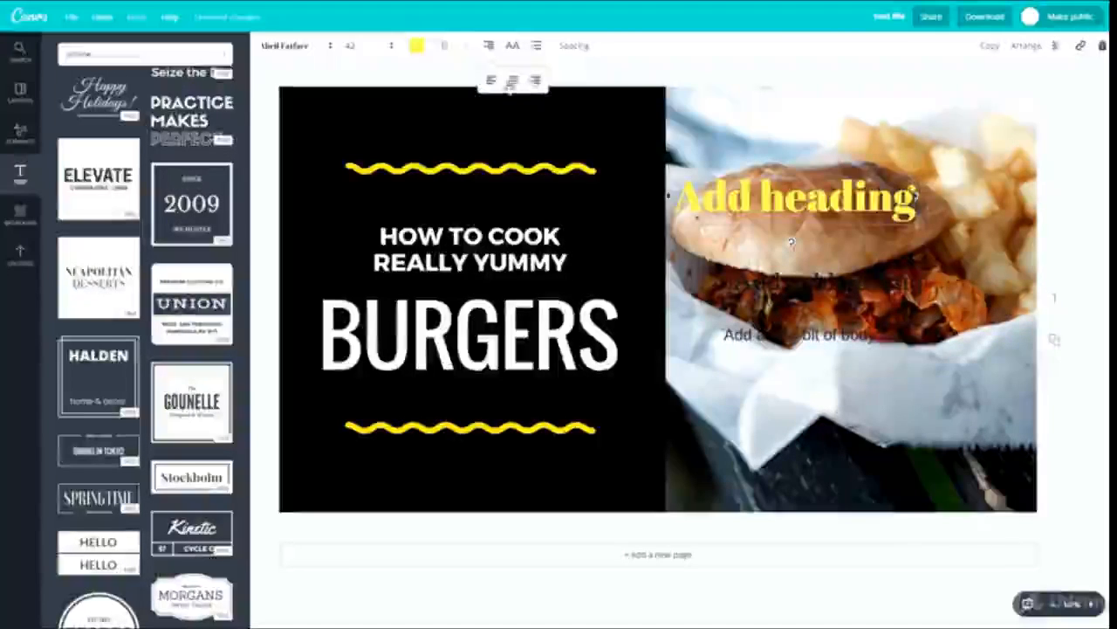
click(511, 51)
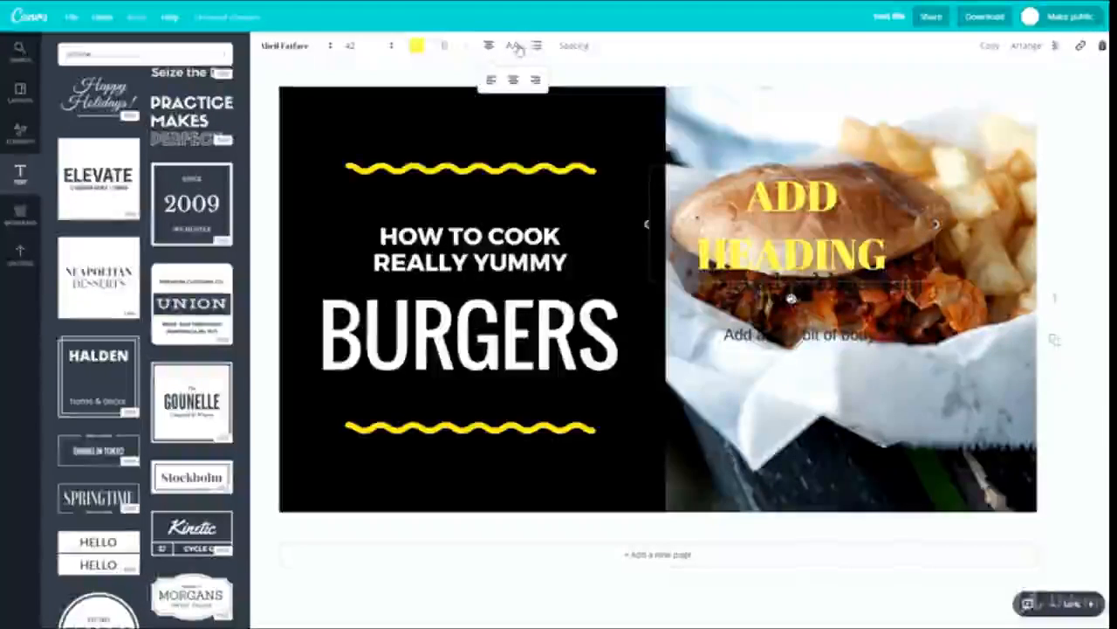
click(514, 46)
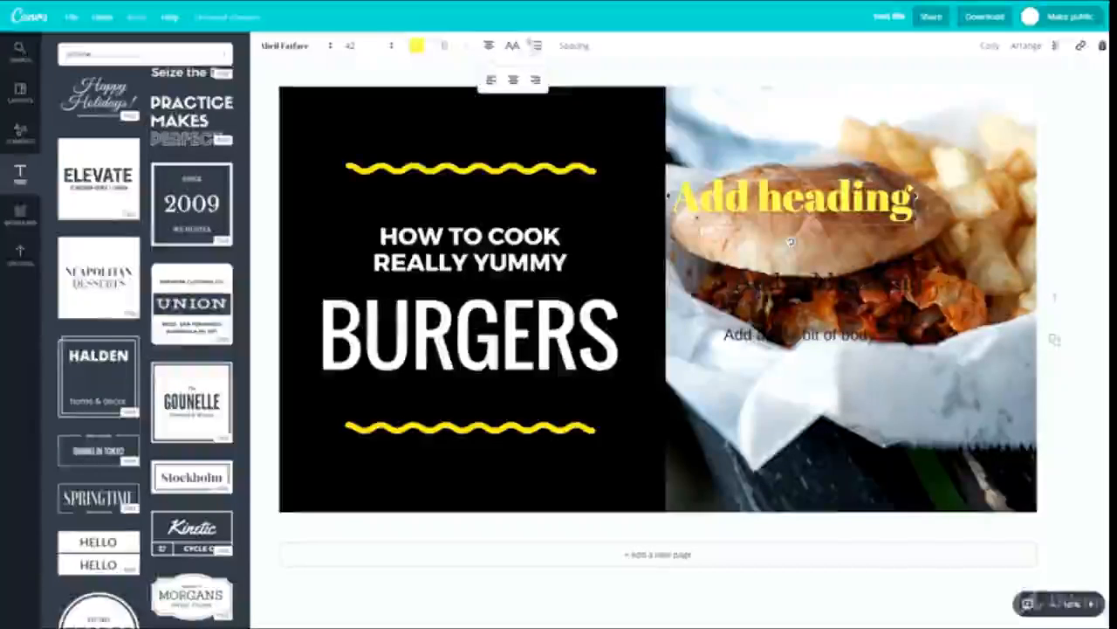
- Try bulleted list formatting on the heading and turn it off again
click(537, 53)
click(758, 201)
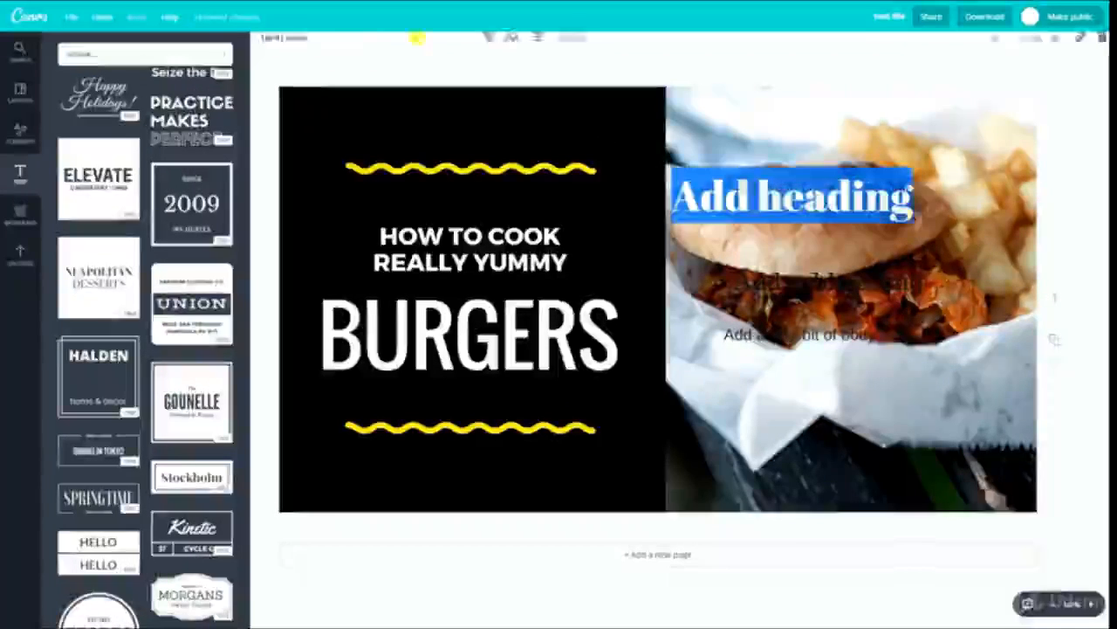
click(536, 50)
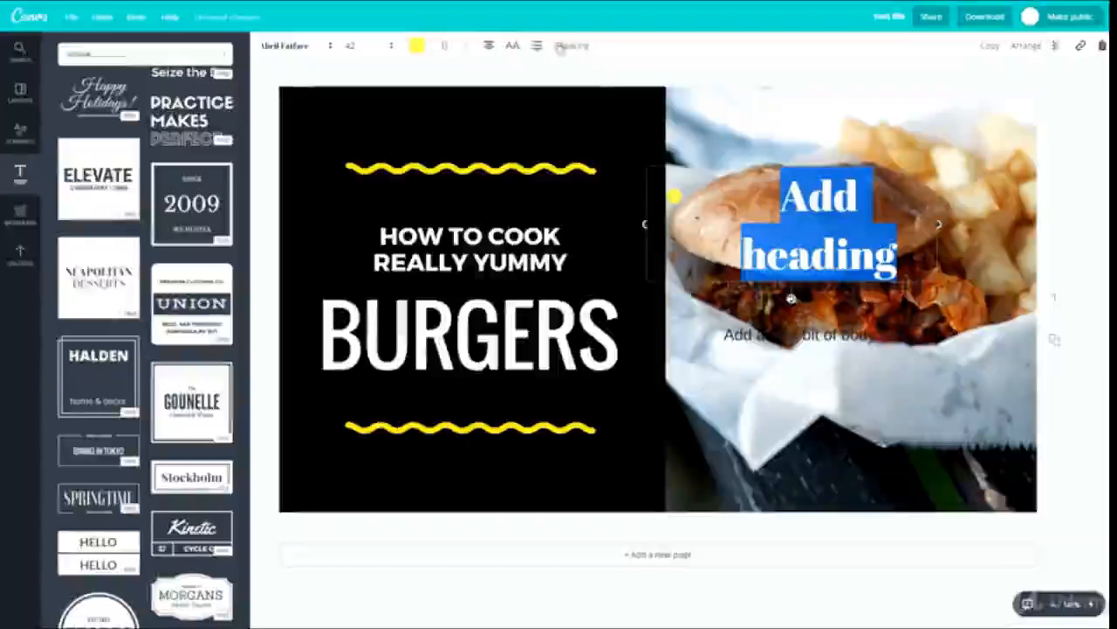
click(538, 47)
- Increase the heading's letter spacing to about 450
click(575, 48)
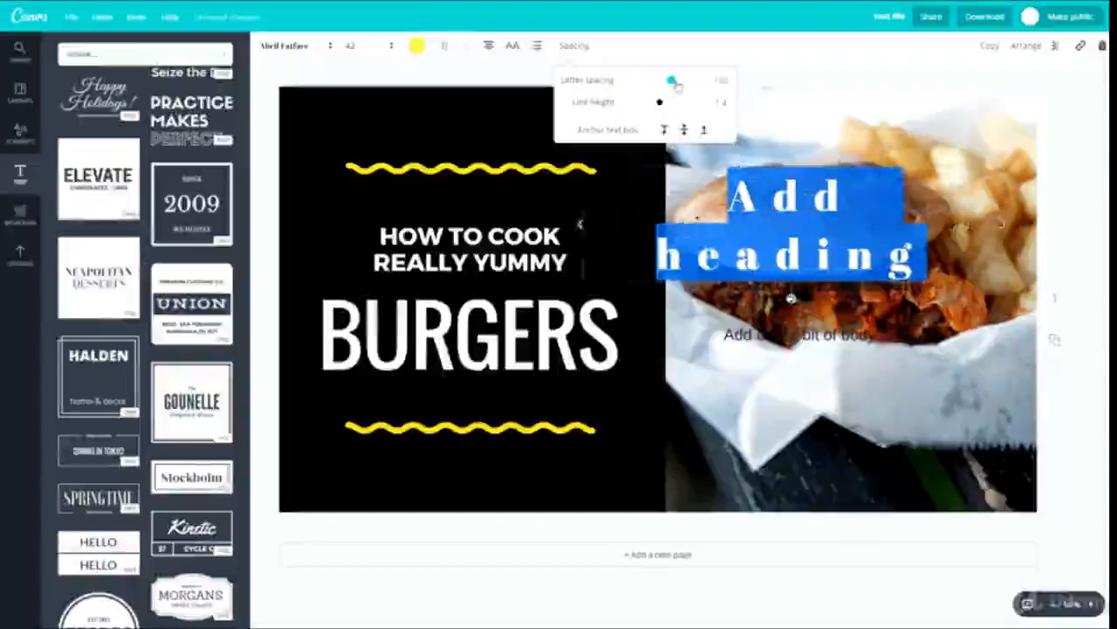
drag(660, 82, 675, 80)
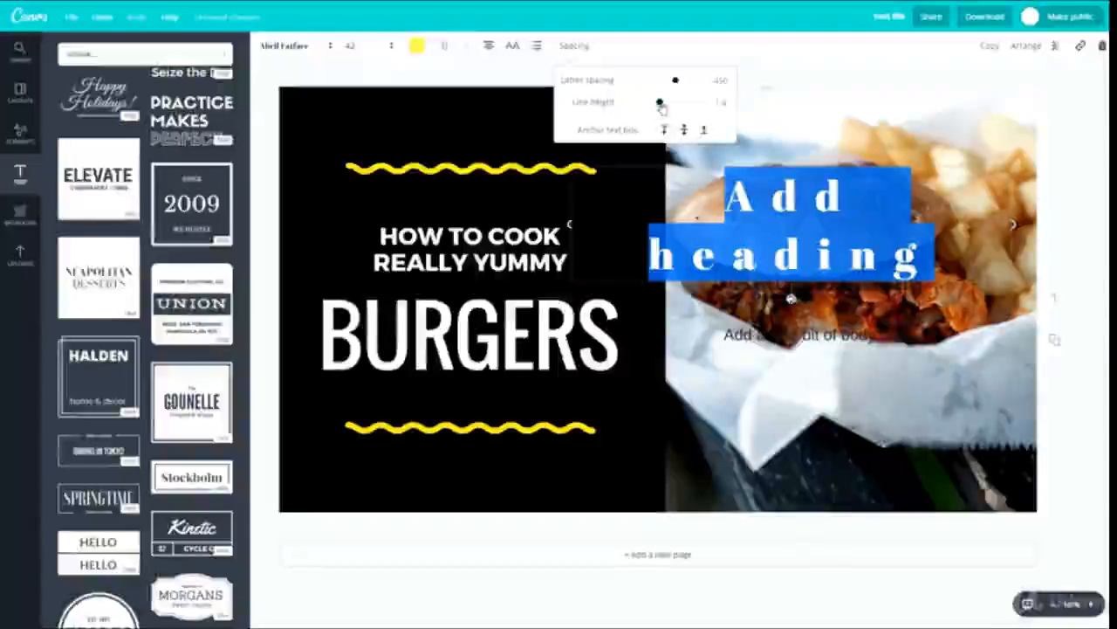
- Reduce the yellow heading's line height to about 0.83
mouse_move(643, 105)
mouse_down()
mouse_move(672, 104)
mouse_move(636, 103)
mouse_up()
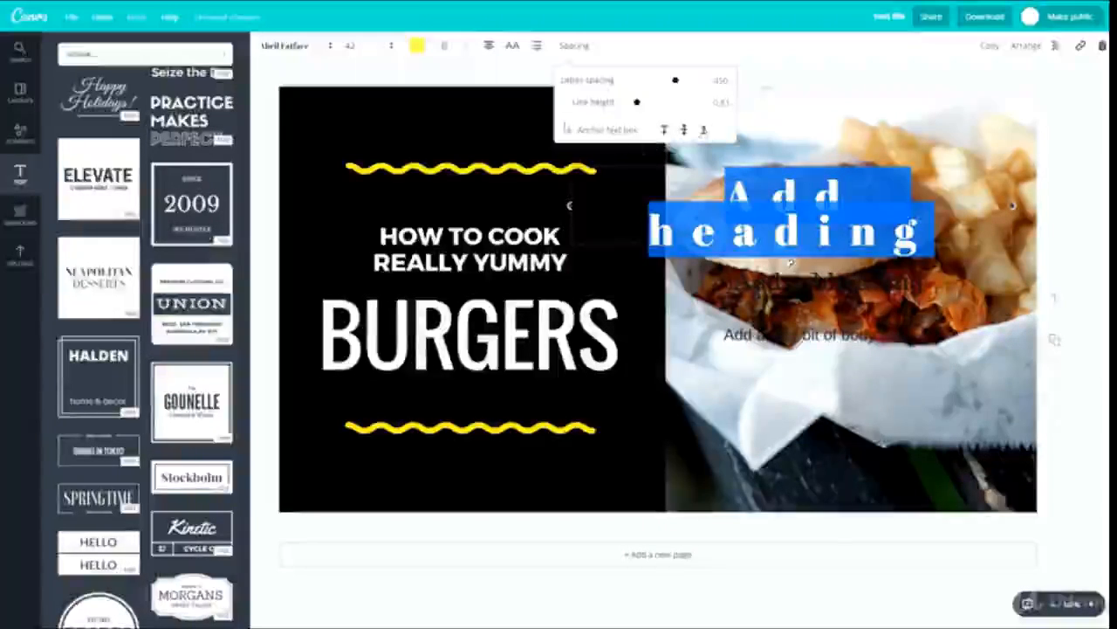
click(631, 48)
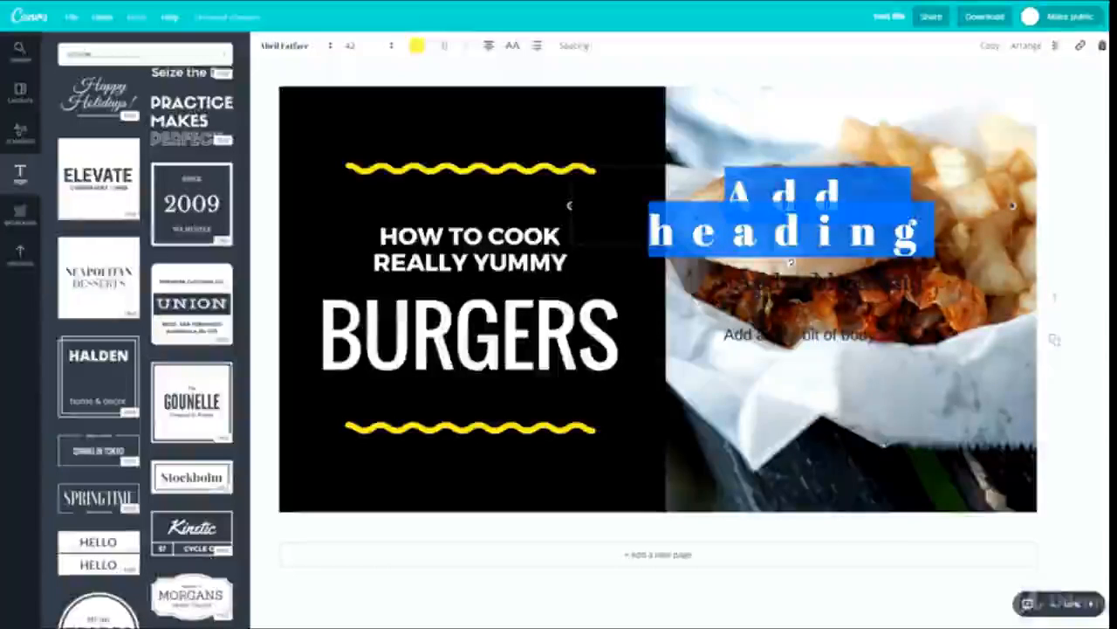
- Move the yellow heading over the "HOW TO COOK REALLY YUMMY" text and look at its layering options
drag(644, 165, 493, 189)
click(386, 297)
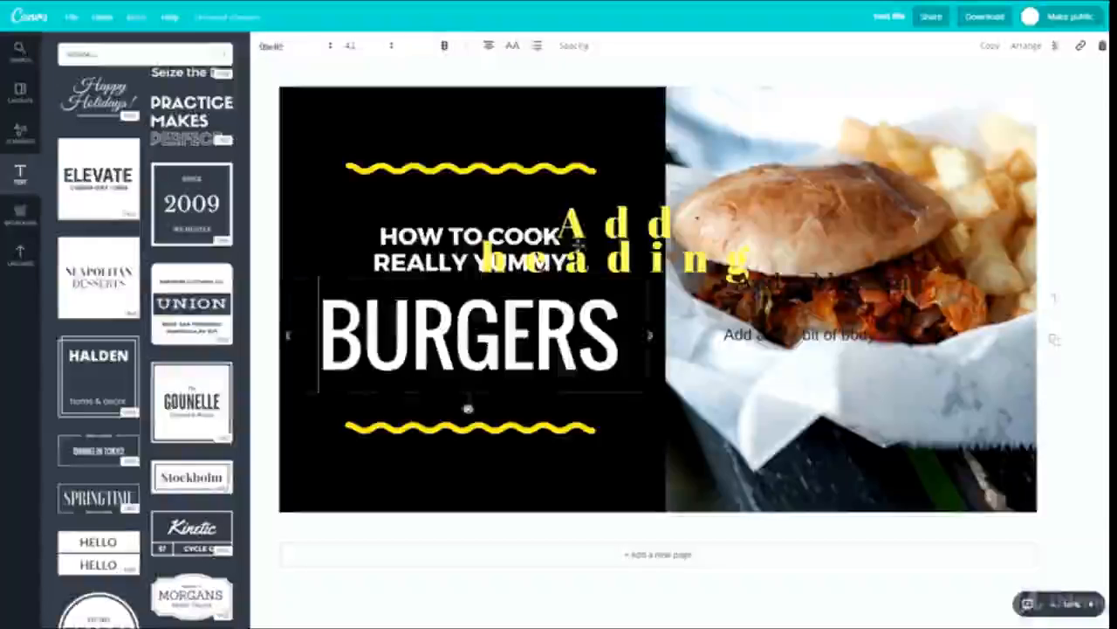
click(602, 225)
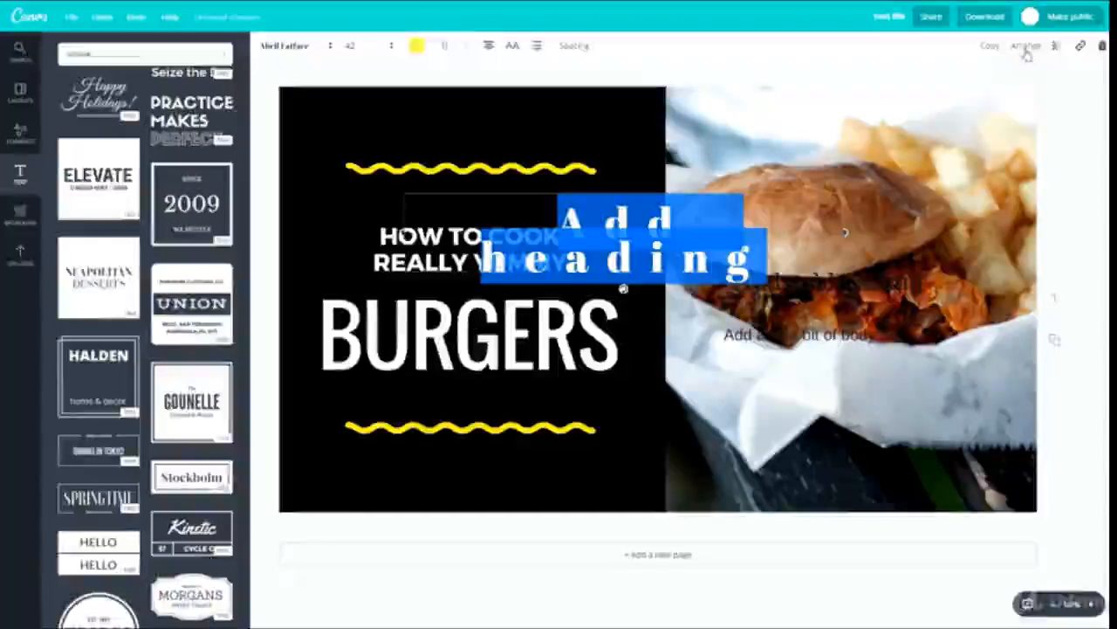
click(1026, 47)
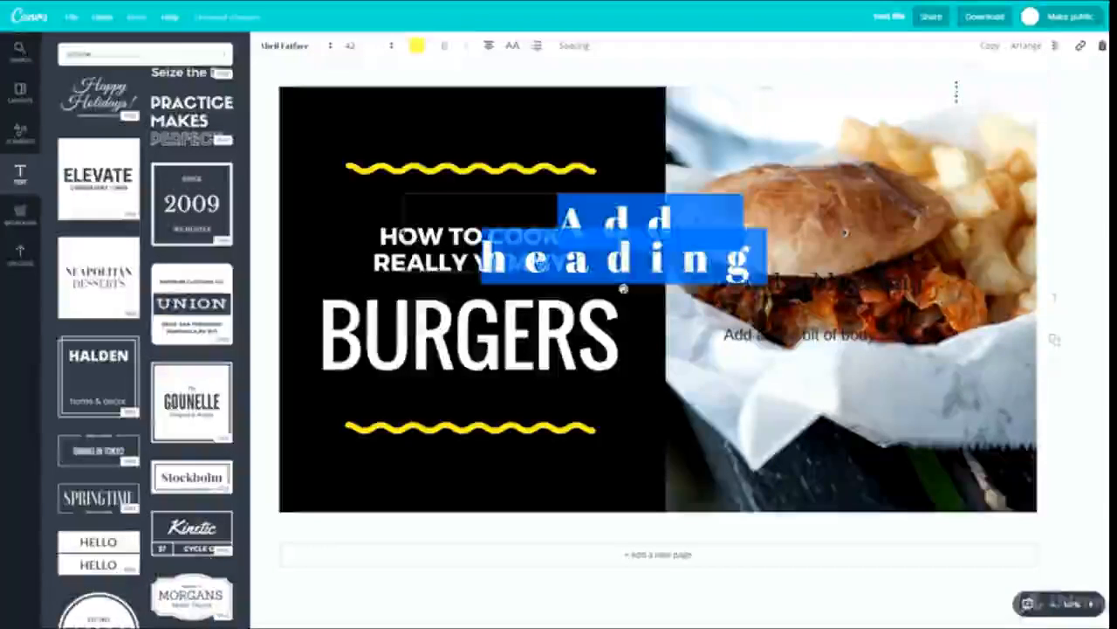
click(510, 218)
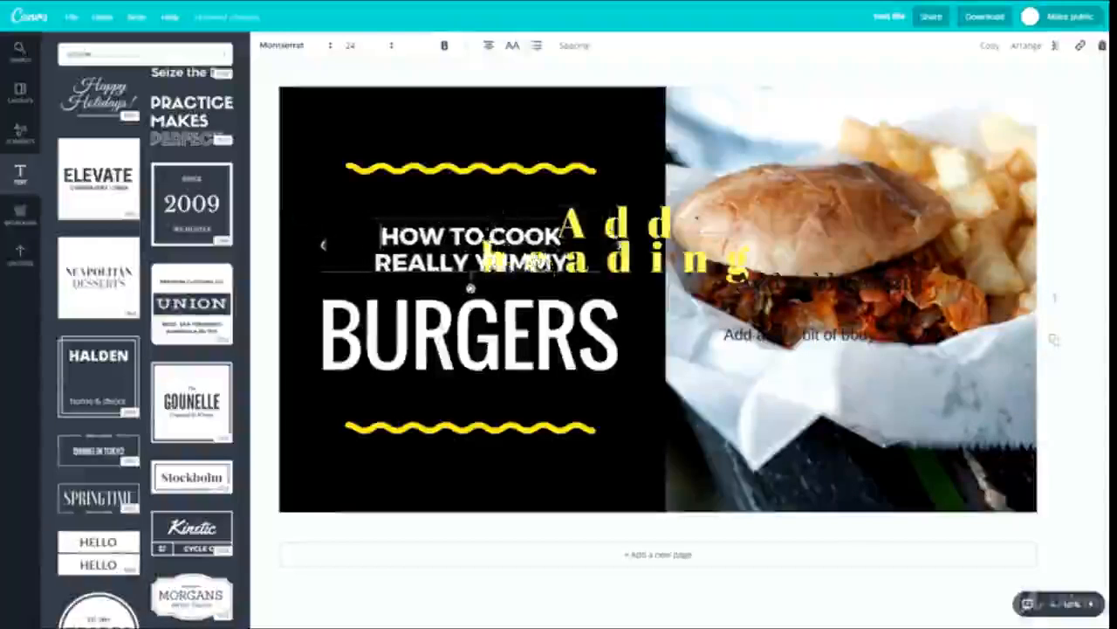
- Shift the "HOW TO COOK REALLY YUMMY" text slightly and move the yellow heading back onto the upper part of the burger photo
mouse_move(496, 216)
mouse_down()
mouse_move(483, 228)
mouse_move(481, 213)
mouse_up()
drag(604, 225, 683, 203)
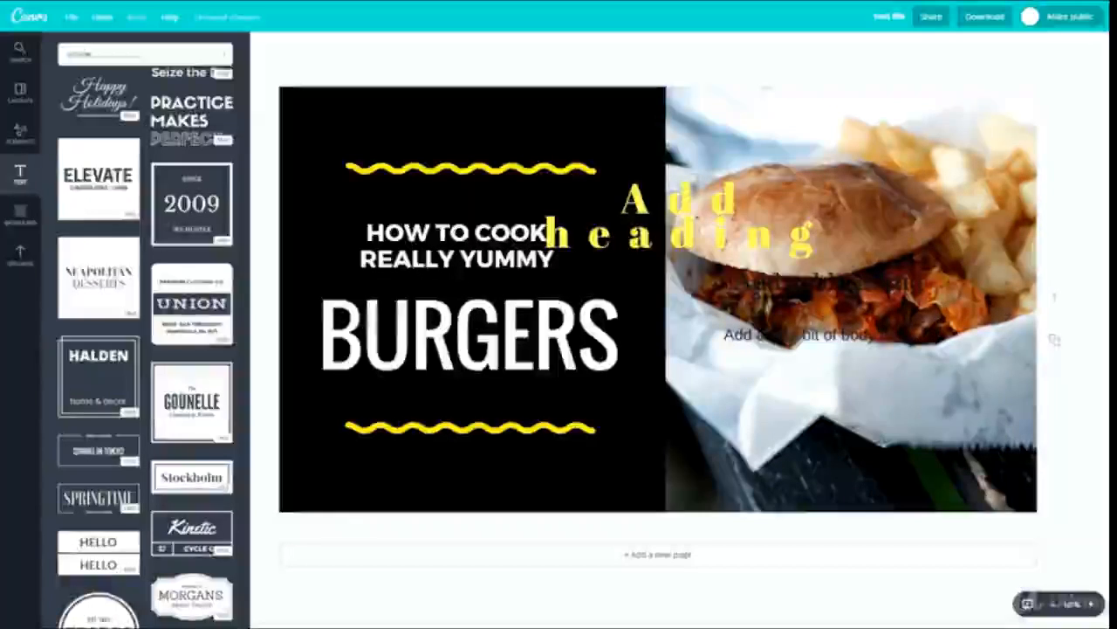
drag(683, 202, 853, 171)
click(853, 188)
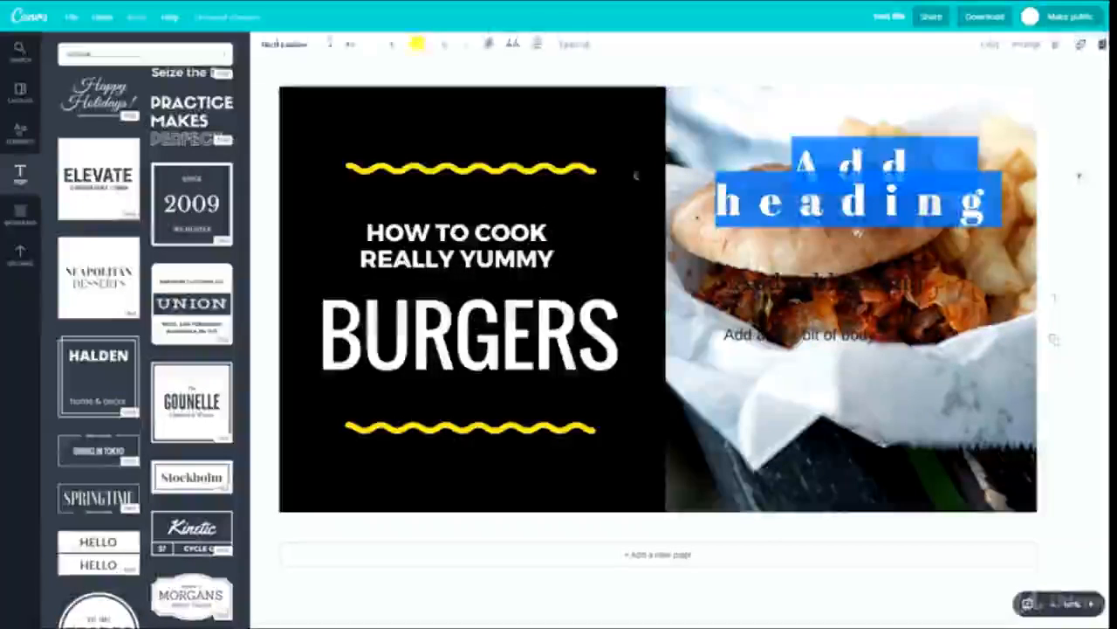
- Duplicate the yellow heading and place the copy over the lower part of the burger photo
click(989, 50)
drag(871, 205, 846, 393)
- Look at the copied heading's transparency and link options and delete the copy
click(1055, 45)
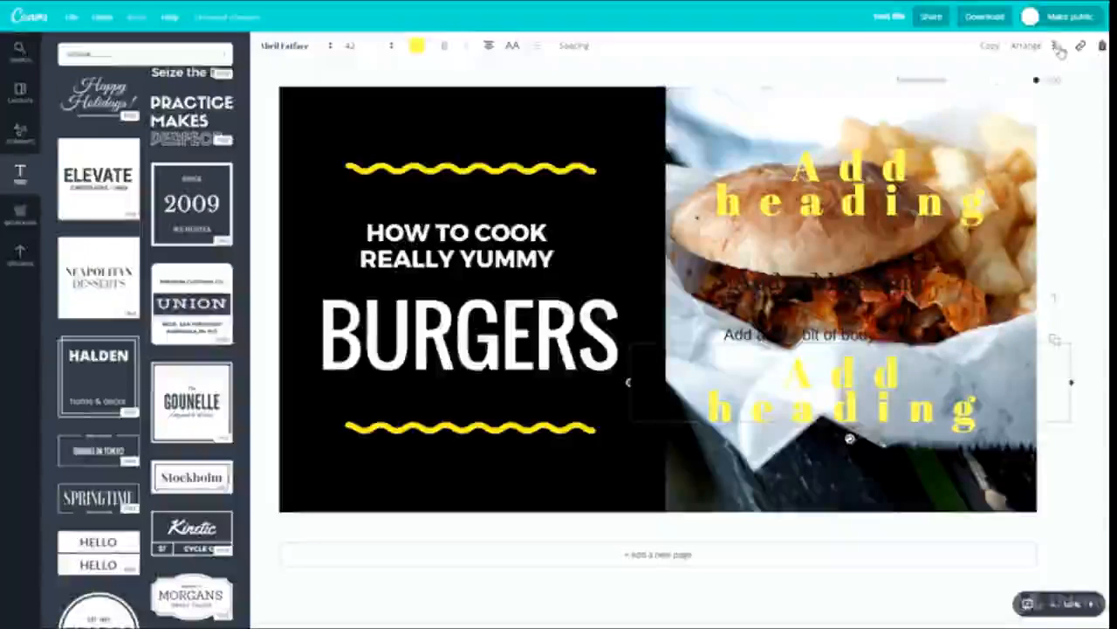
mouse_move(1036, 81)
mouse_down()
mouse_move(952, 81)
mouse_move(1036, 82)
mouse_up()
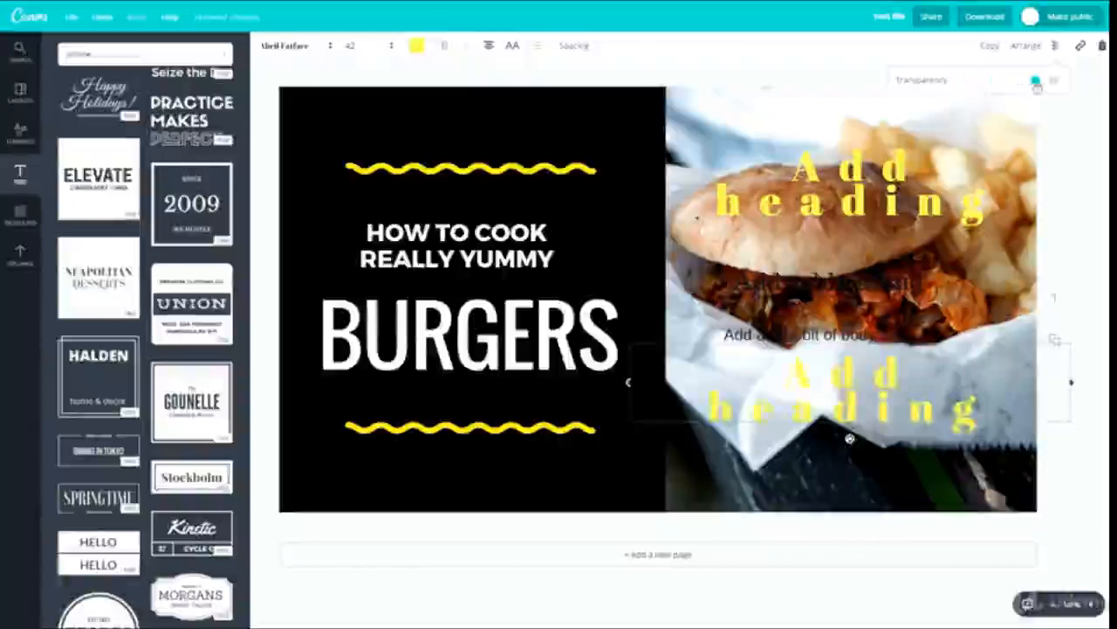
click(1079, 47)
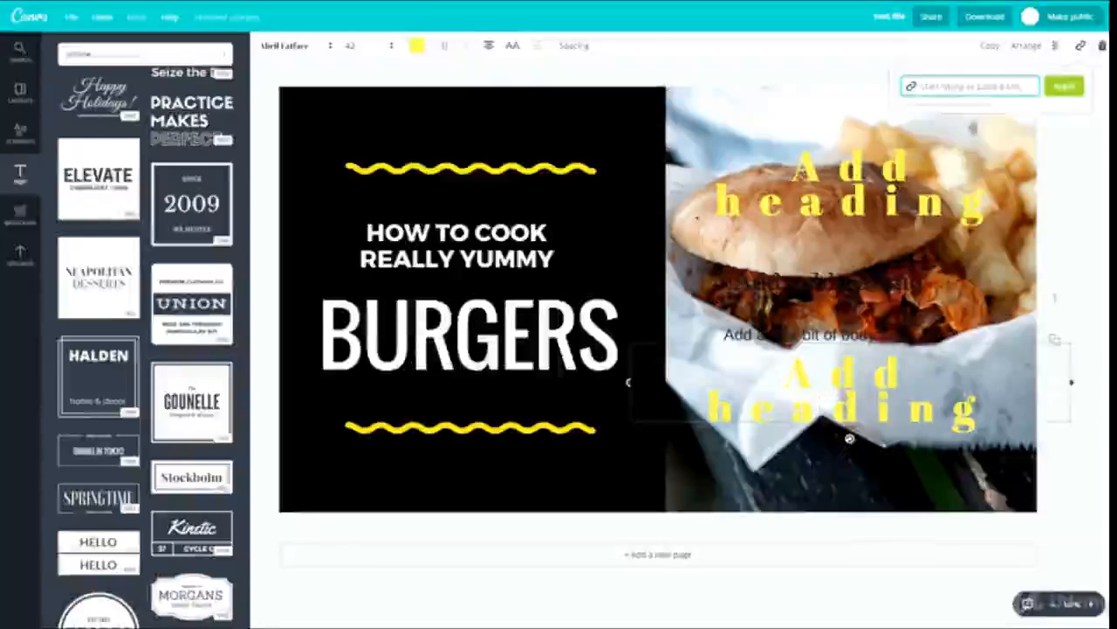
click(1102, 46)
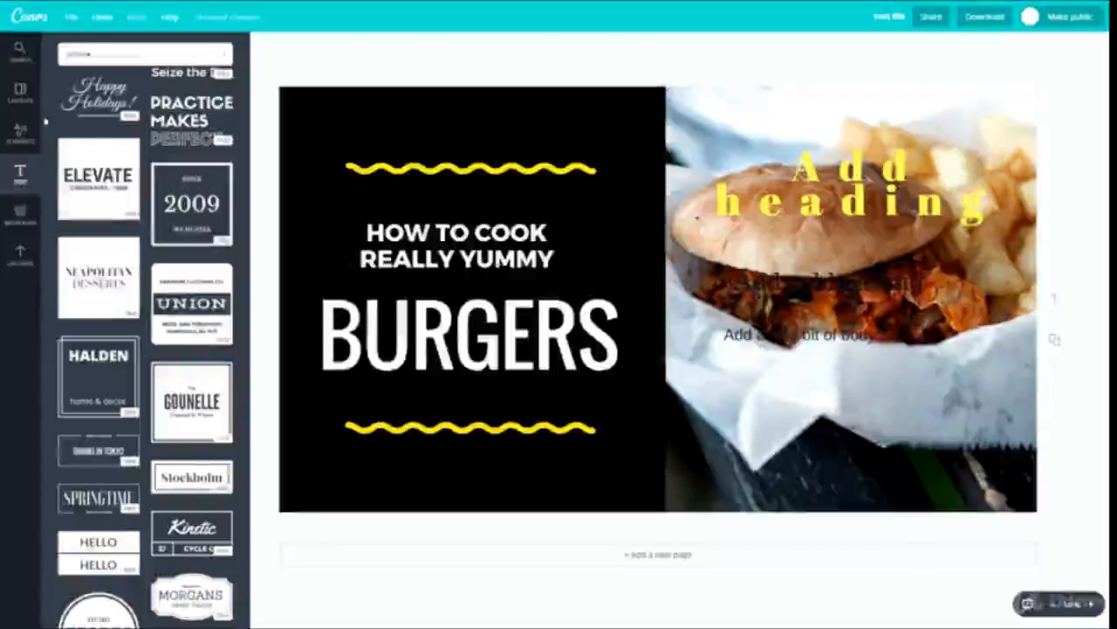
- Try patterned backgrounds, ending on the teal one, and move the burger photo down to expose the background
click(21, 214)
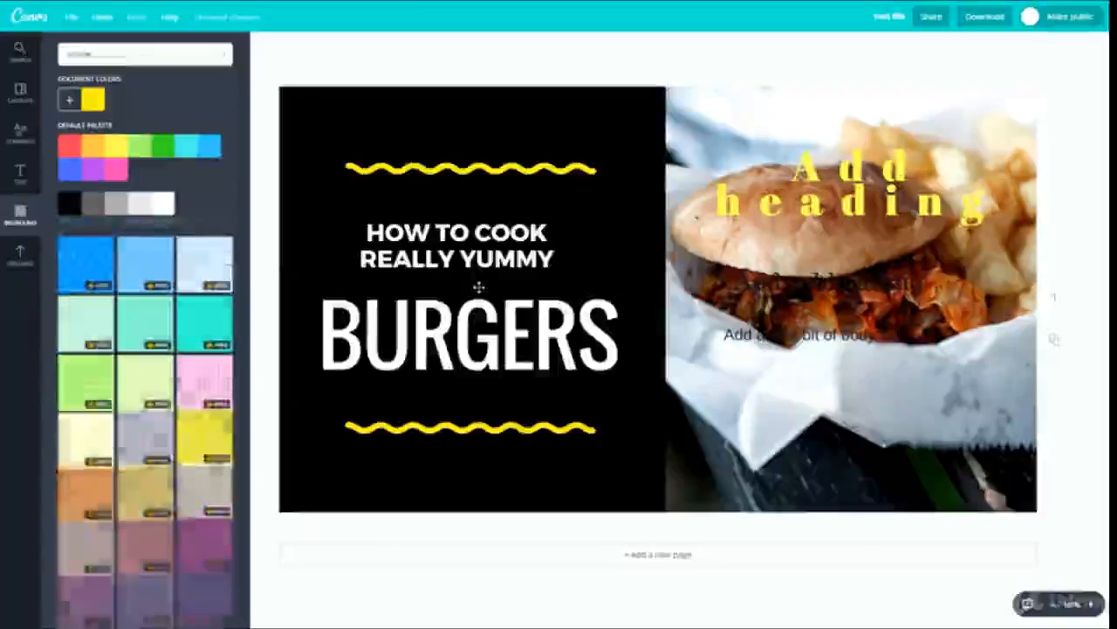
scroll(147, 204, down, 3)
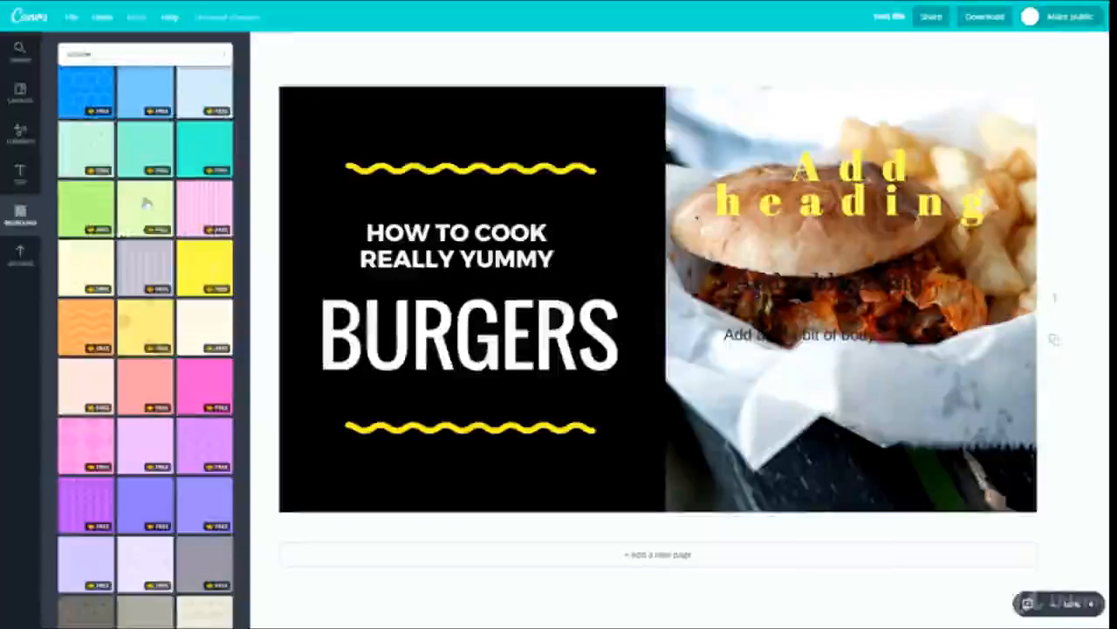
click(146, 204)
drag(738, 136, 703, 157)
click(136, 333)
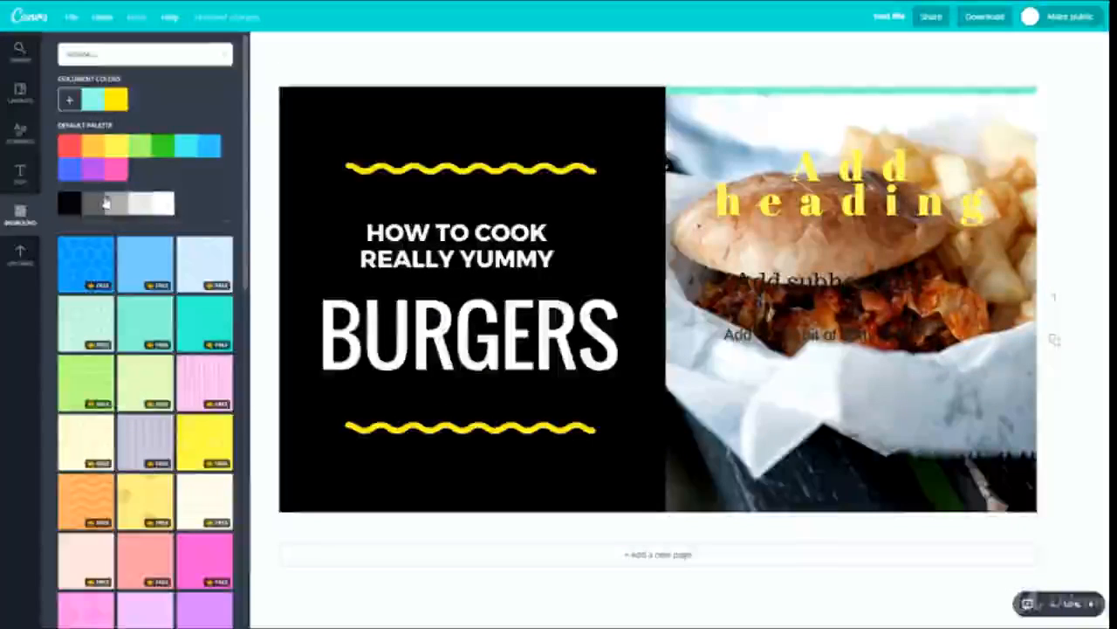
drag(721, 161, 720, 291)
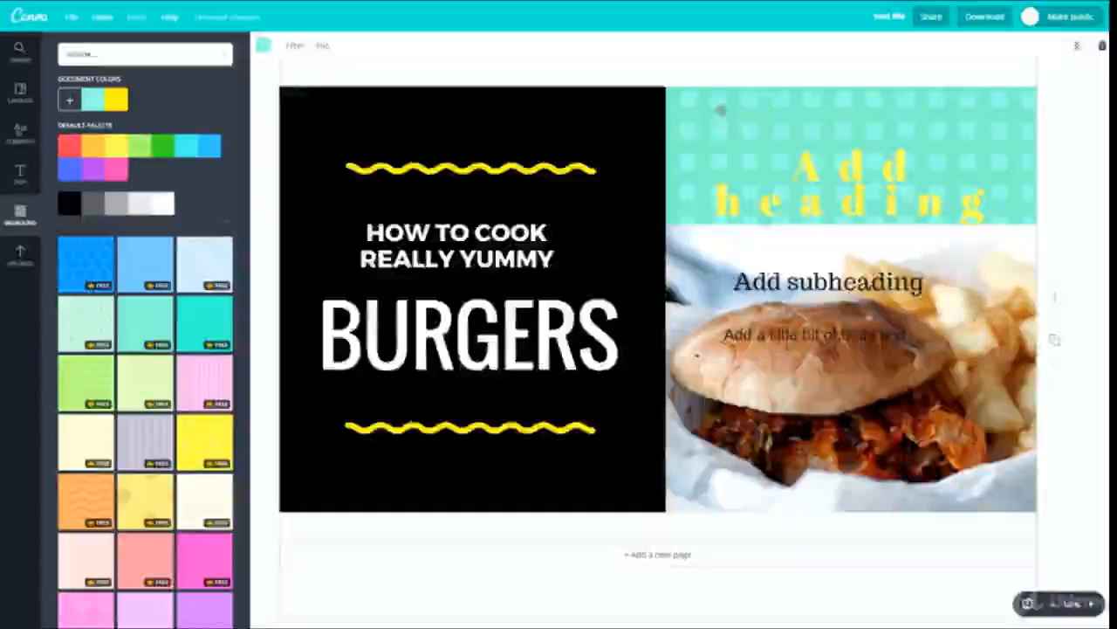
- Move the yellow heading lower over the burger photo and set the background to plain light green
drag(737, 116, 702, 519)
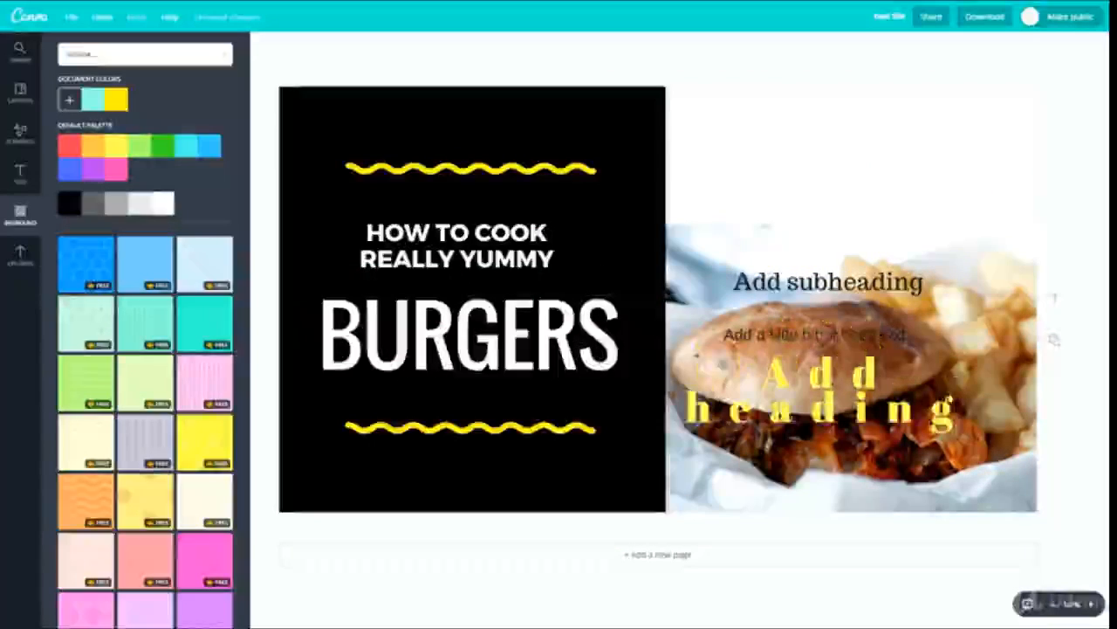
click(137, 150)
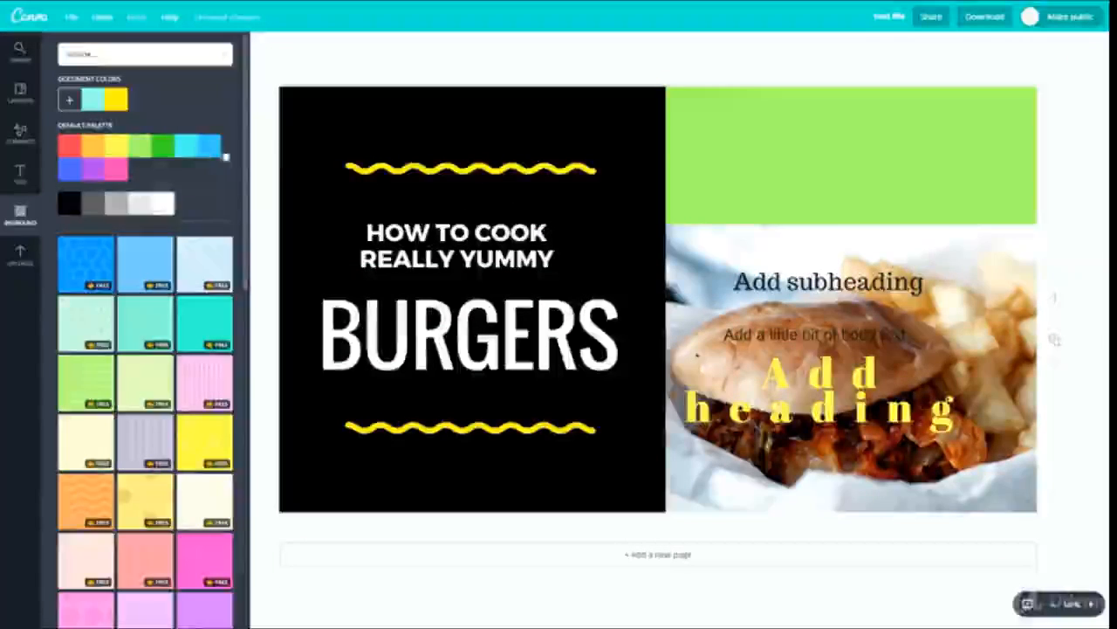
- Move the black panel and its text and wavy line down, and delete all elements from the page, keeping only the background
drag(565, 204, 565, 341)
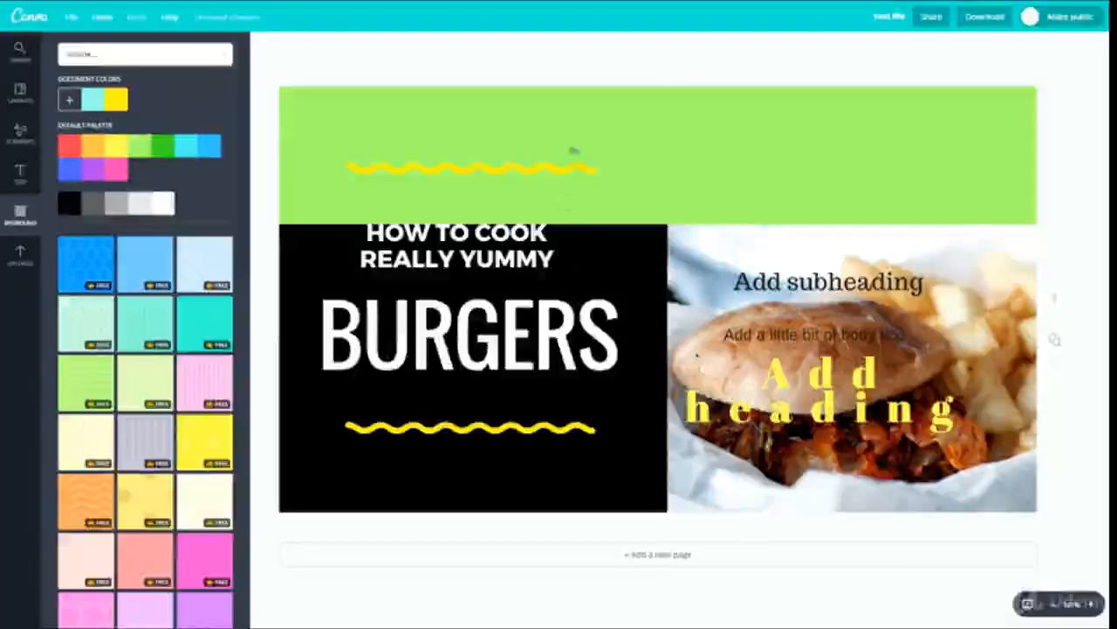
drag(572, 157, 385, 308)
drag(385, 308, 369, 458)
drag(571, 307, 911, 529)
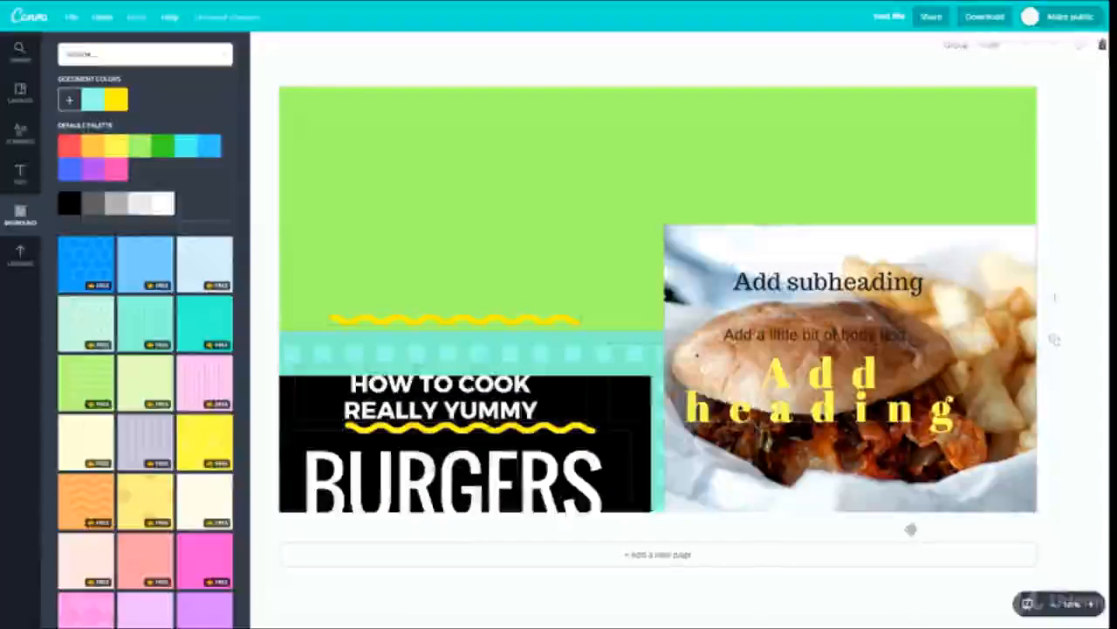
key(Delete)
drag(329, 210, 1107, 625)
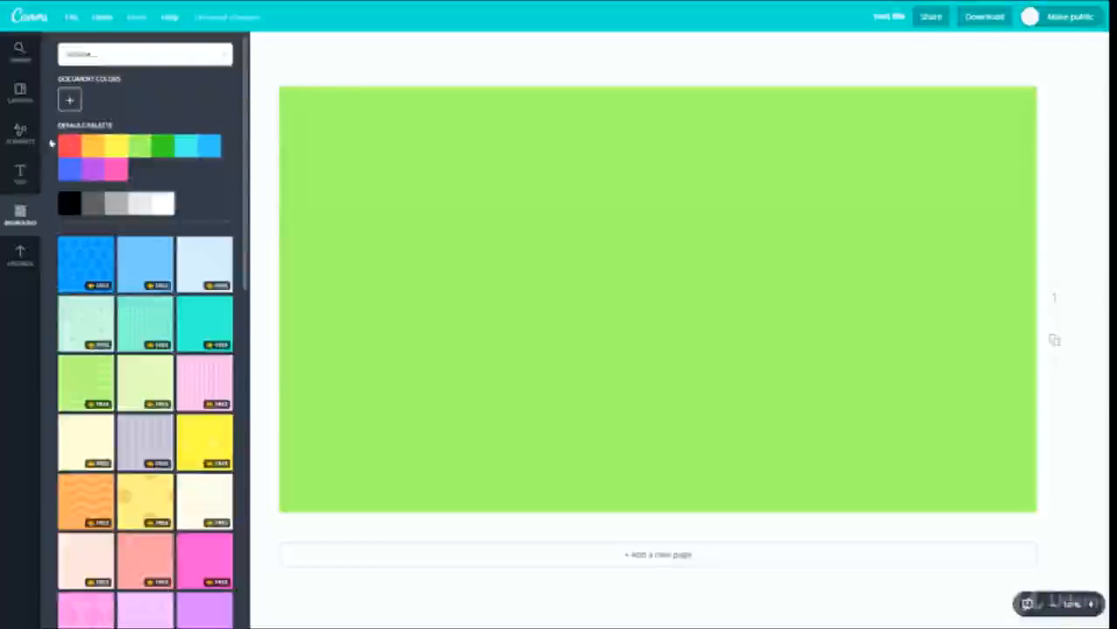
- Try other plain colours from the default palette and set the page background to light blue
click(91, 146)
click(210, 146)
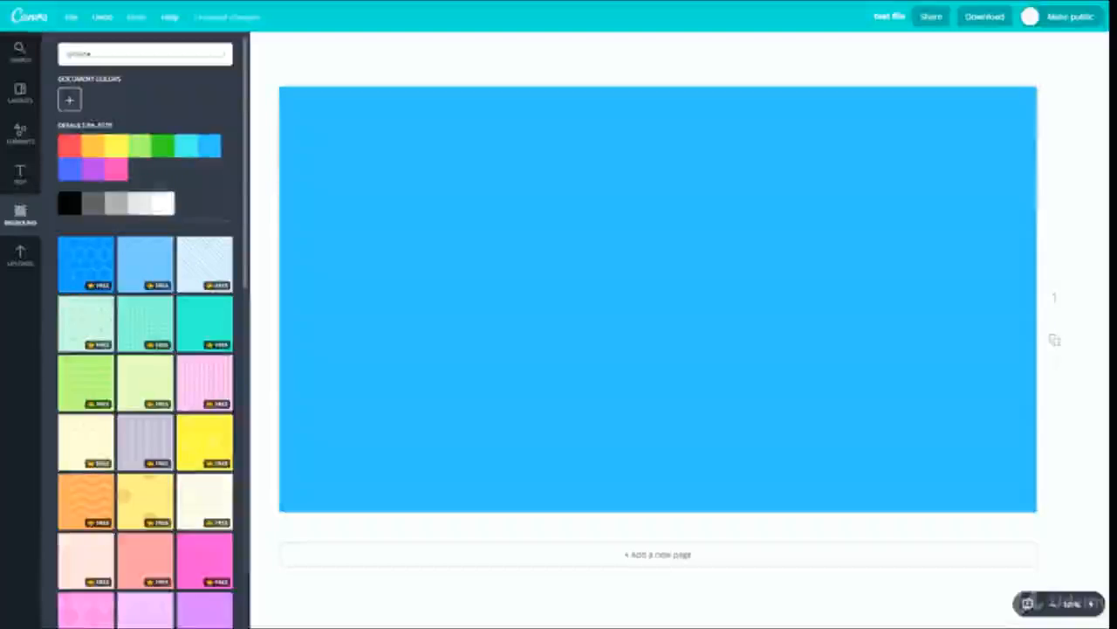
scroll(103, 288, down, 3)
- Practise adding, duplicating and deleting extra pages, and keep one duplicate of the blue page
click(659, 555)
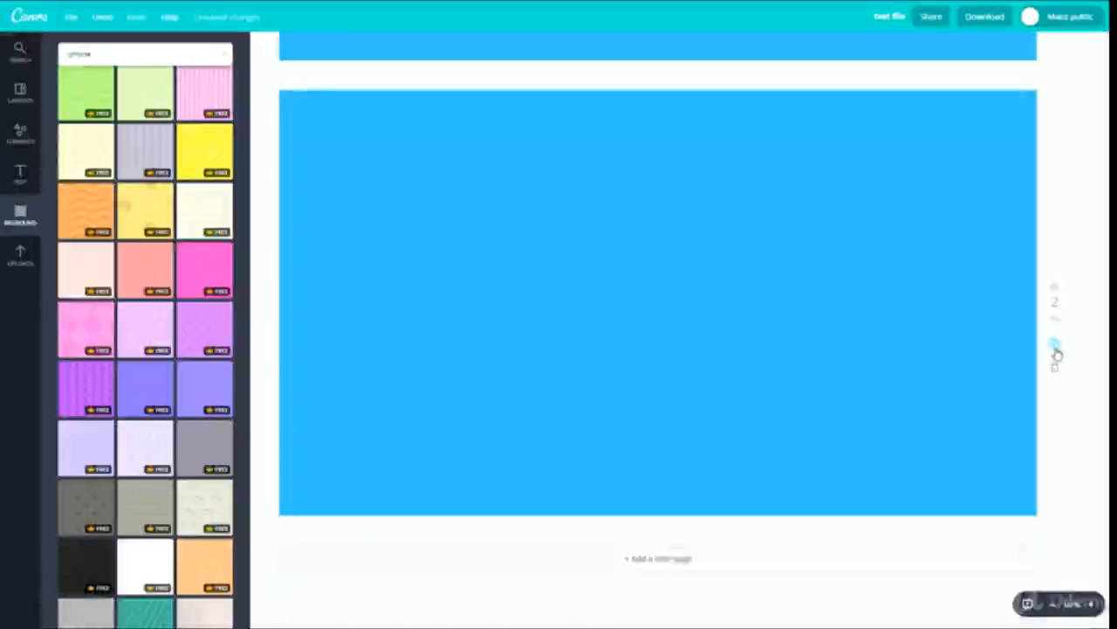
click(1054, 346)
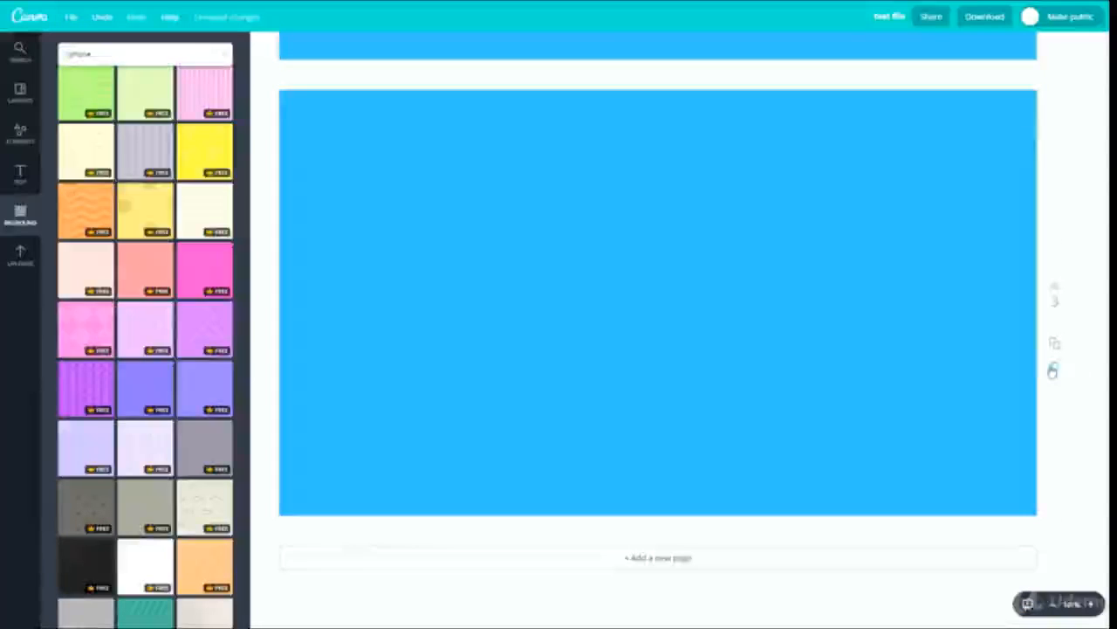
click(1055, 367)
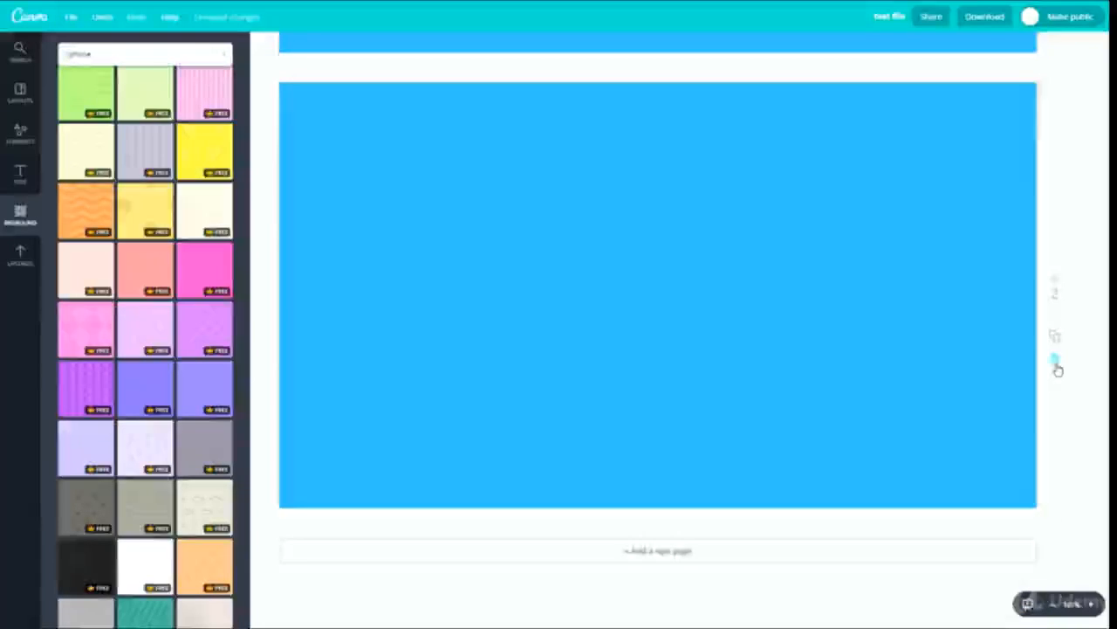
click(1057, 368)
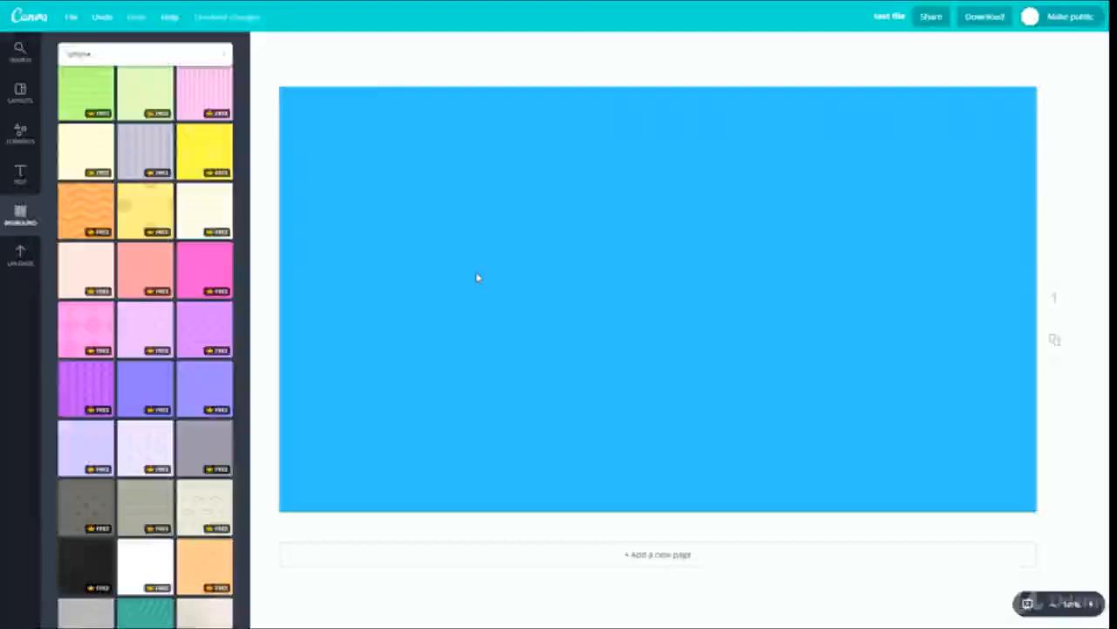
click(1051, 341)
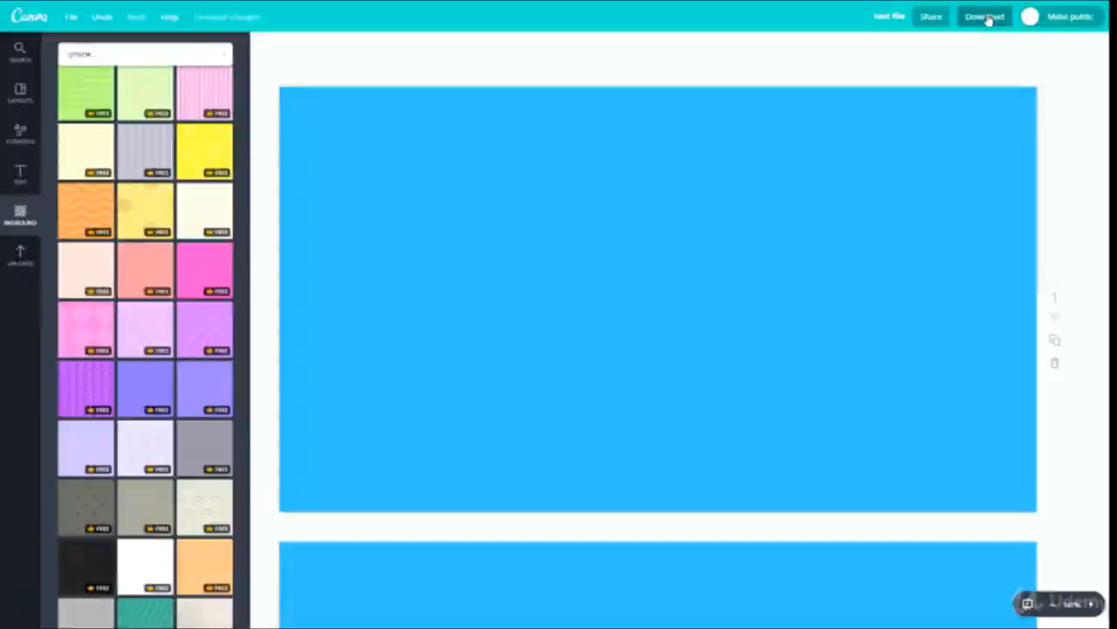
- Examine the PNG download options, trying page 3 as the only page to export, and close them without downloading
click(988, 18)
click(925, 208)
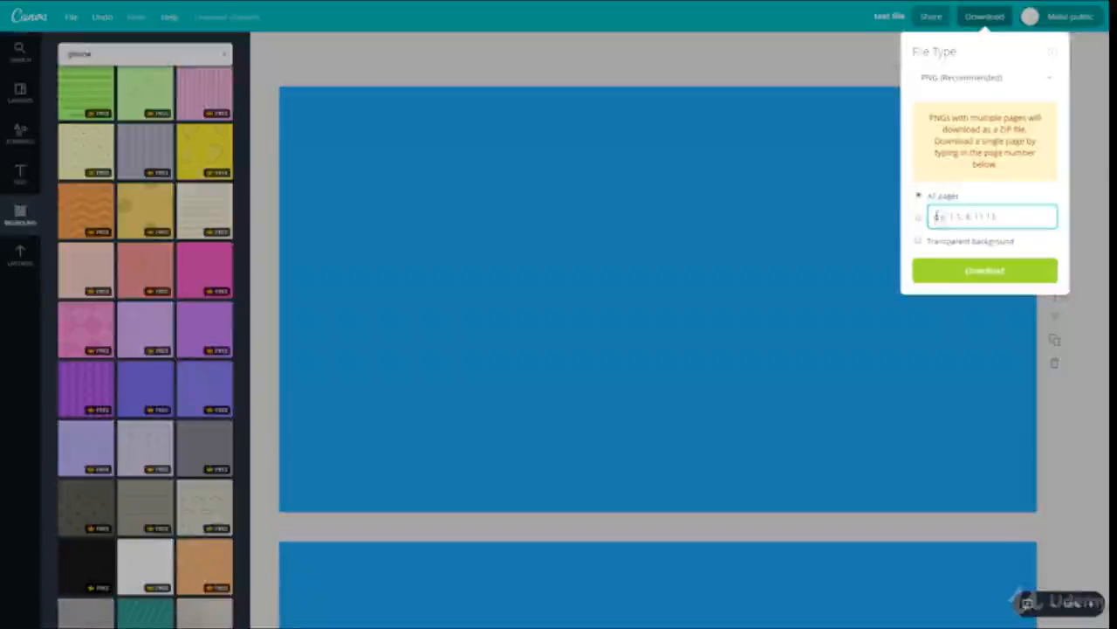
text(1)
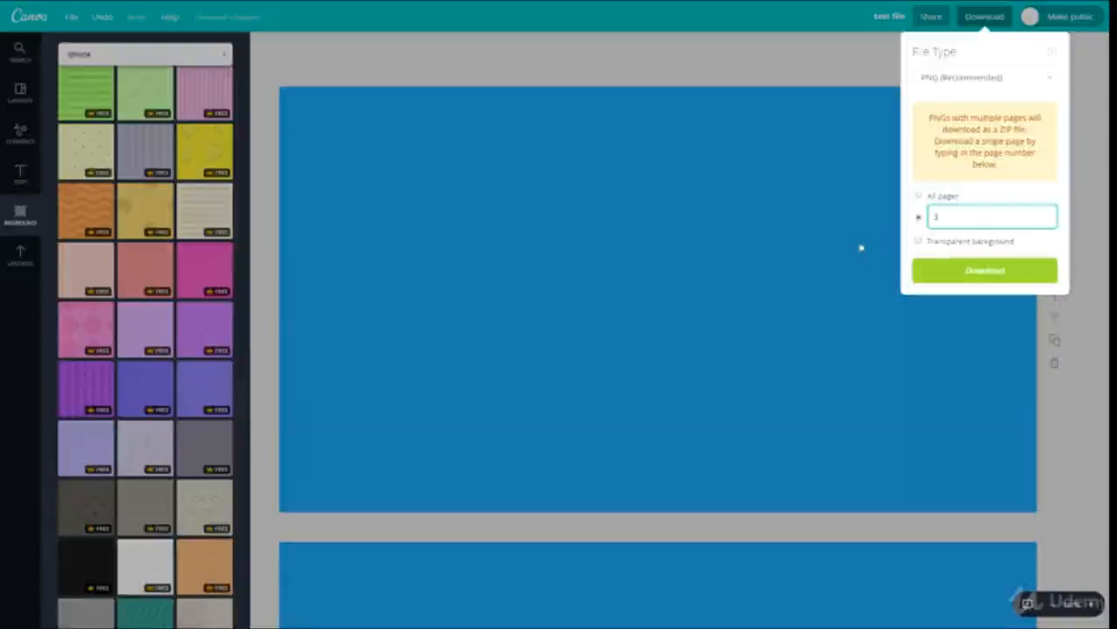
click(644, 189)
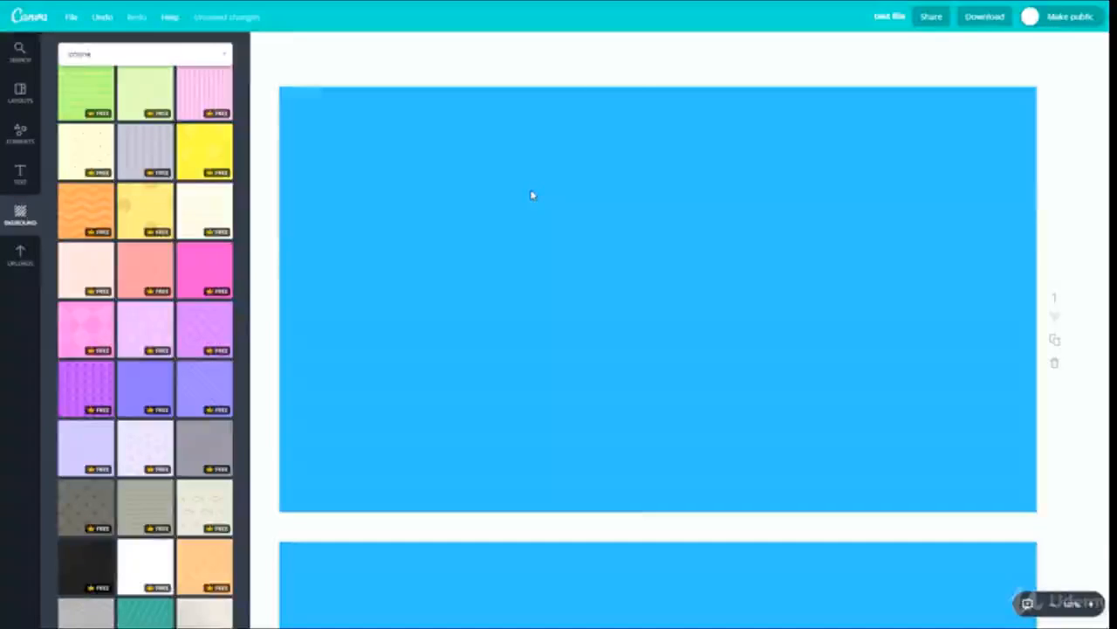
click(984, 18)
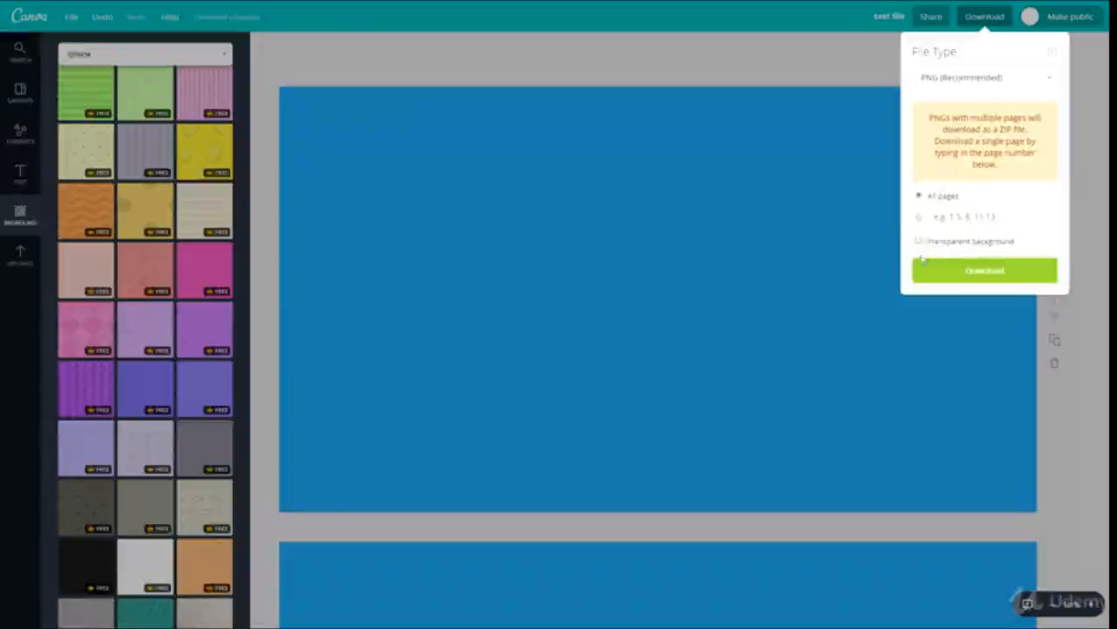
click(790, 272)
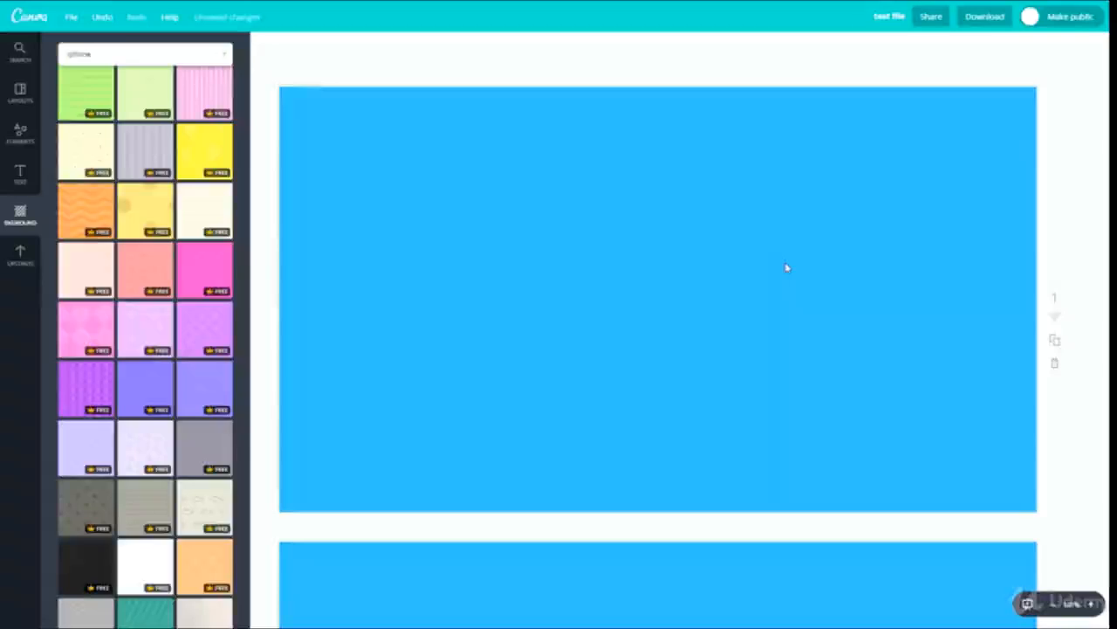
- Try placing the uploaded picture of money balls on the first page and delete it again
click(21, 254)
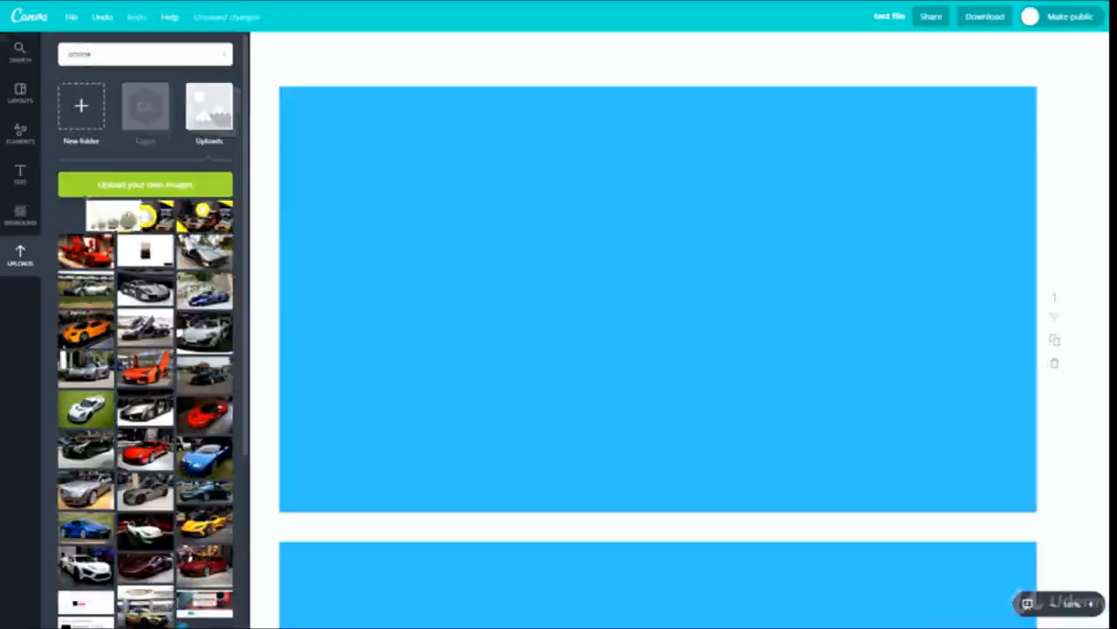
drag(113, 216, 486, 236)
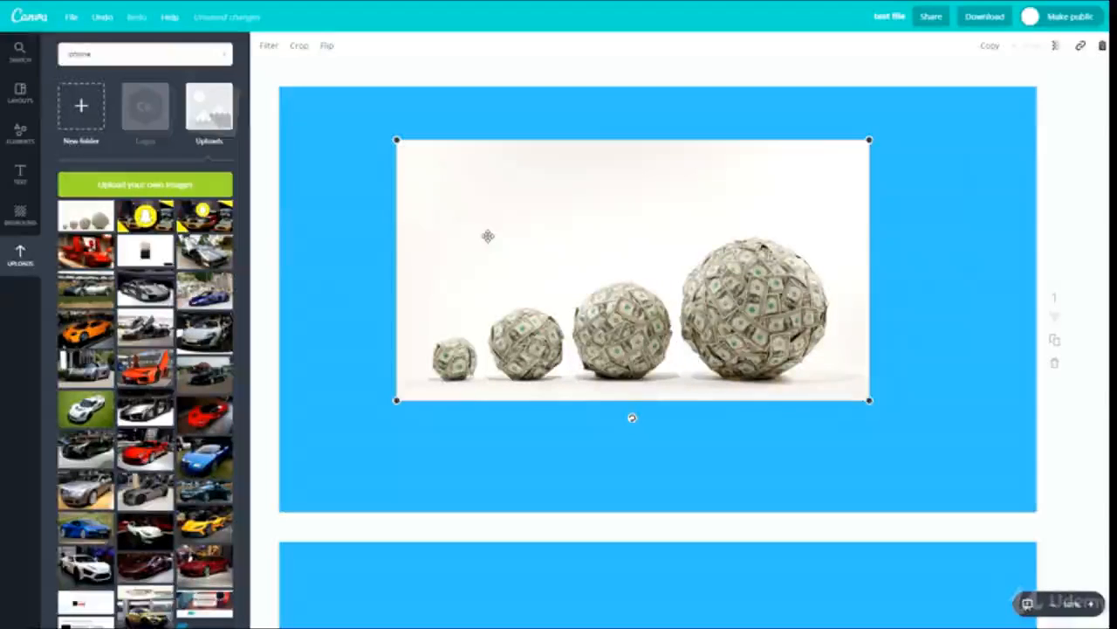
key(Delete)
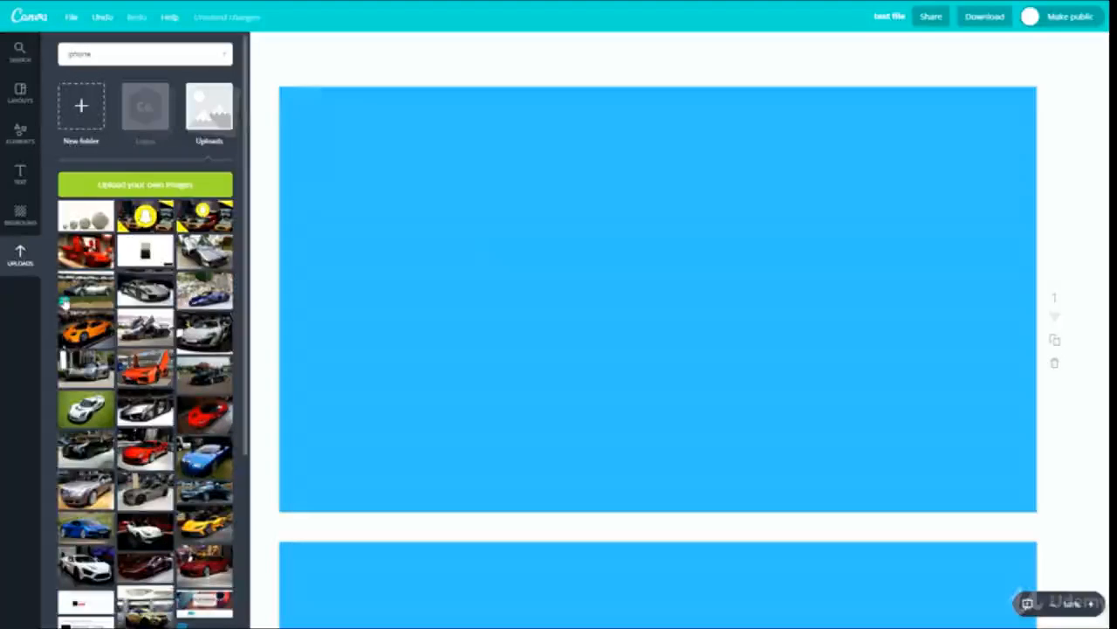
- Look through the whole collection of uploaded images, from the car pictures down to the logos
scroll(260, 498, down, 3)
scroll(200, 449, down, 3)
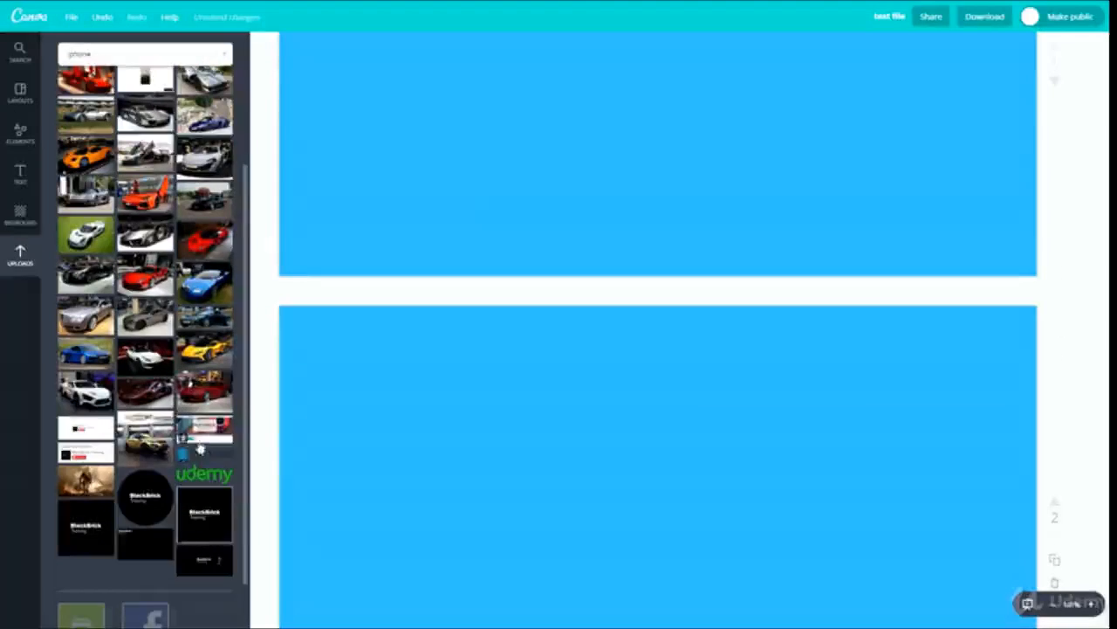
drag(205, 426, 572, 240)
scroll(175, 463, up, 5)
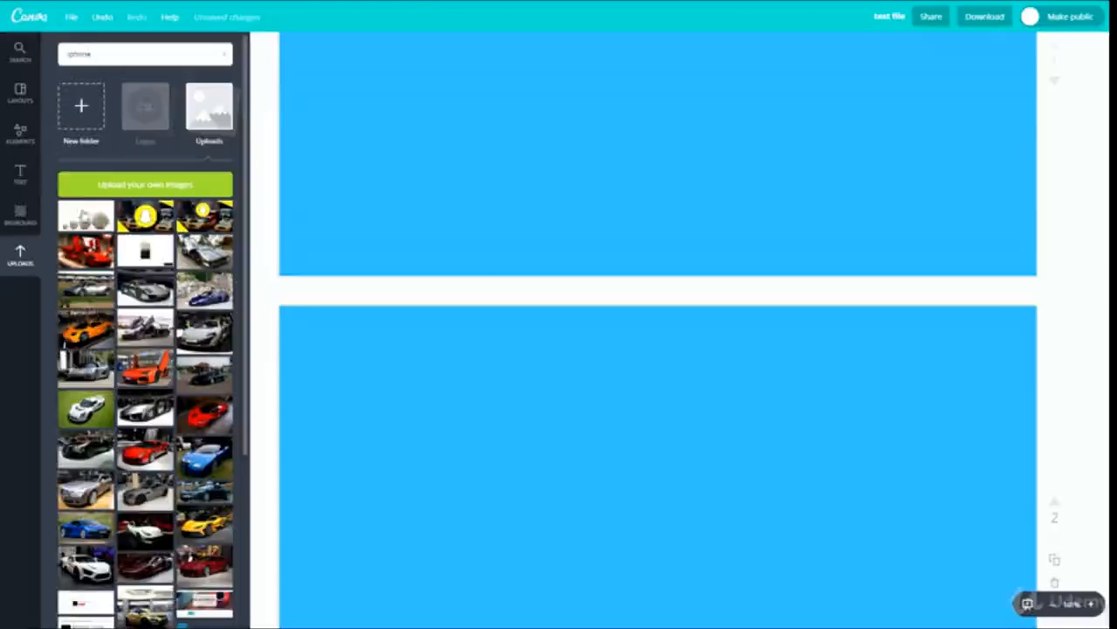
- Return to the iphone search results, then review both blue pages and the found photos and illustrations
click(33, 56)
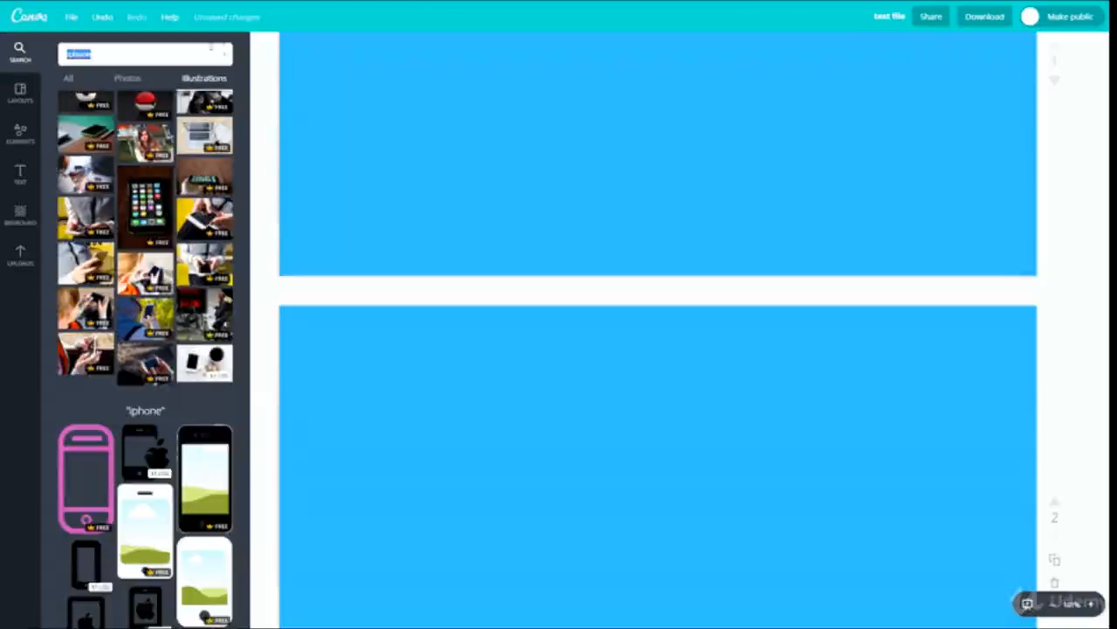
click(507, 150)
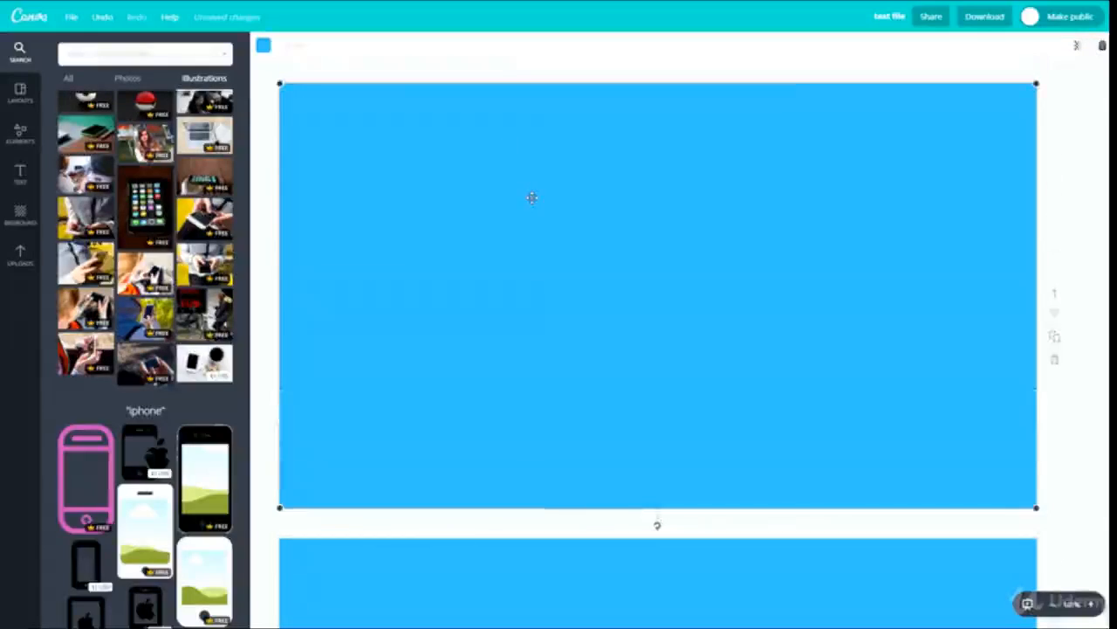
scroll(461, 214, down, 3)
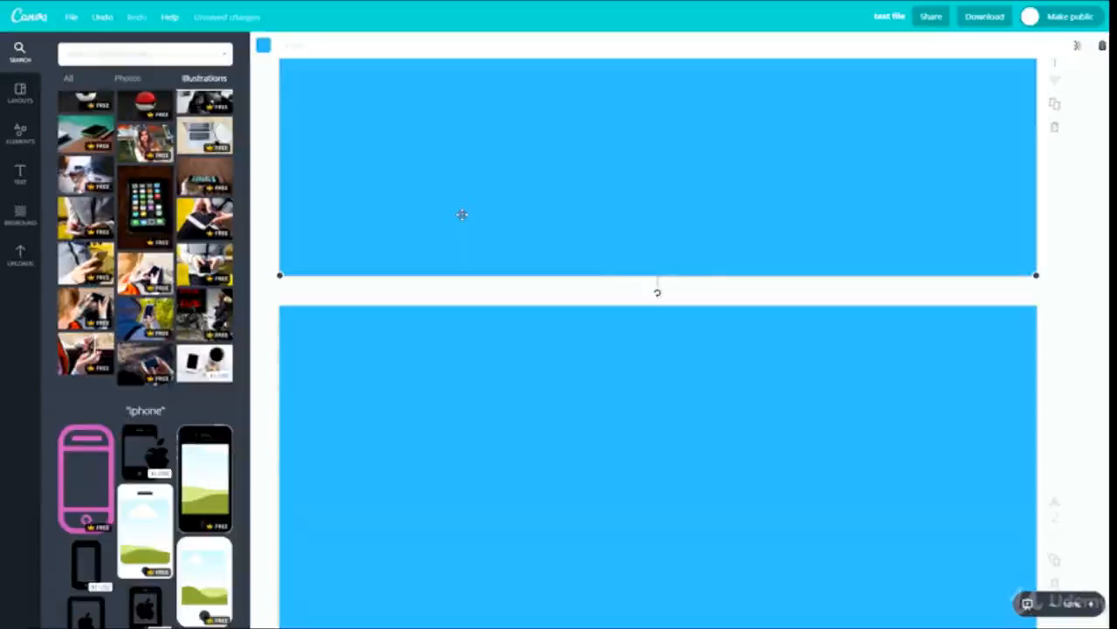
scroll(458, 214, down, 3)
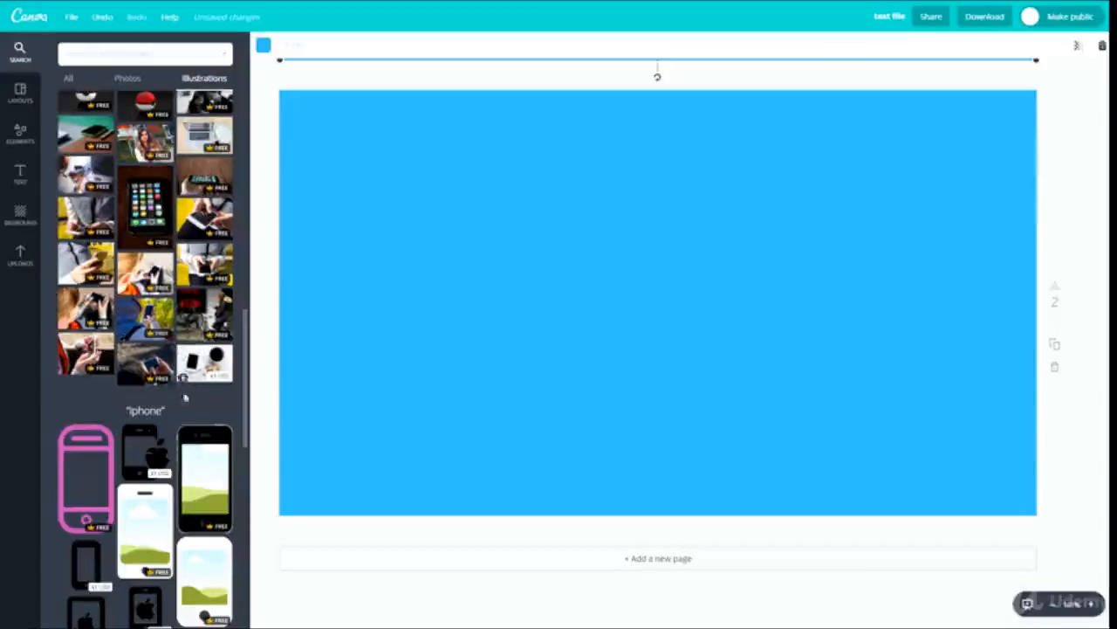
scroll(166, 395, up, 7)
scroll(166, 394, up, 3)
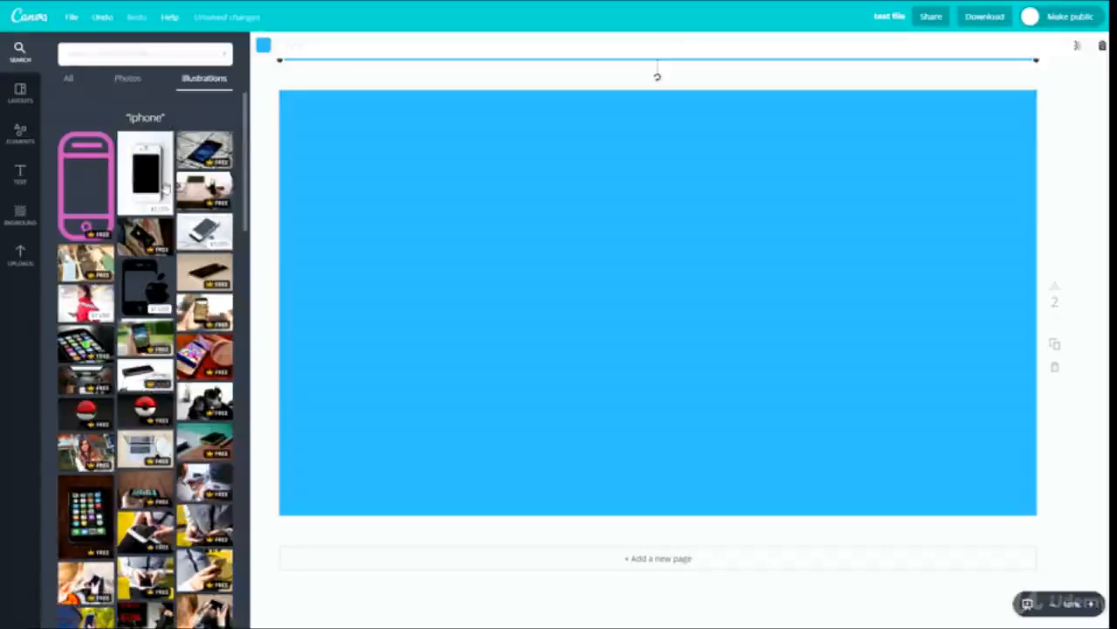